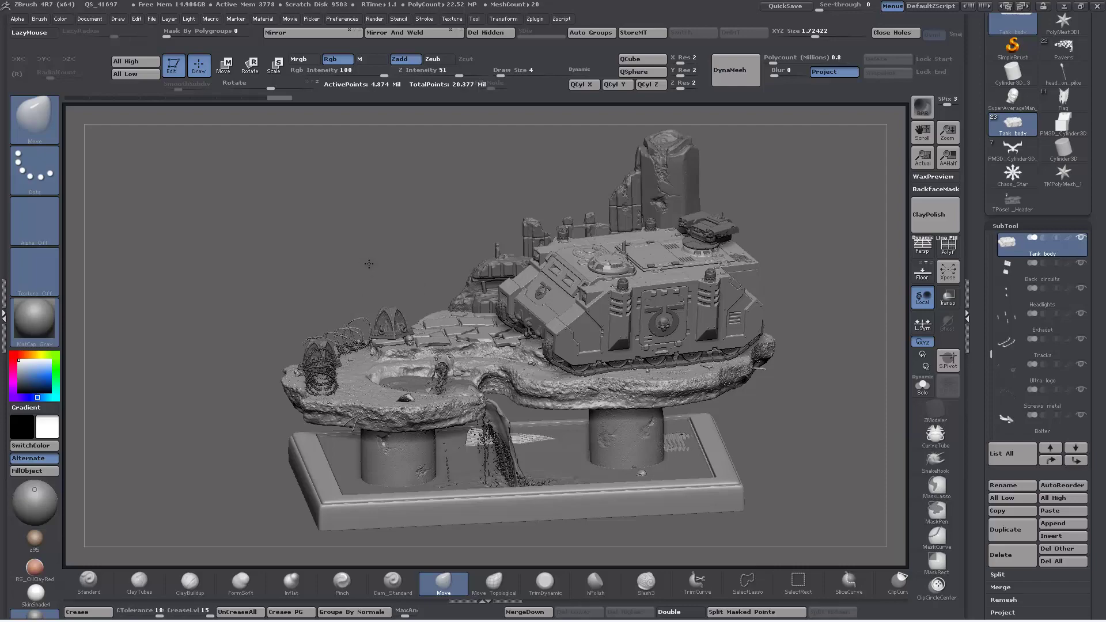
# Step: Examine the tank diorama, from the pavers, skull, dragon's teeth and barbed wire to the whole scene on its base
pyautogui.moveTo(361, 260); pyautogui.dragTo(594, 207)
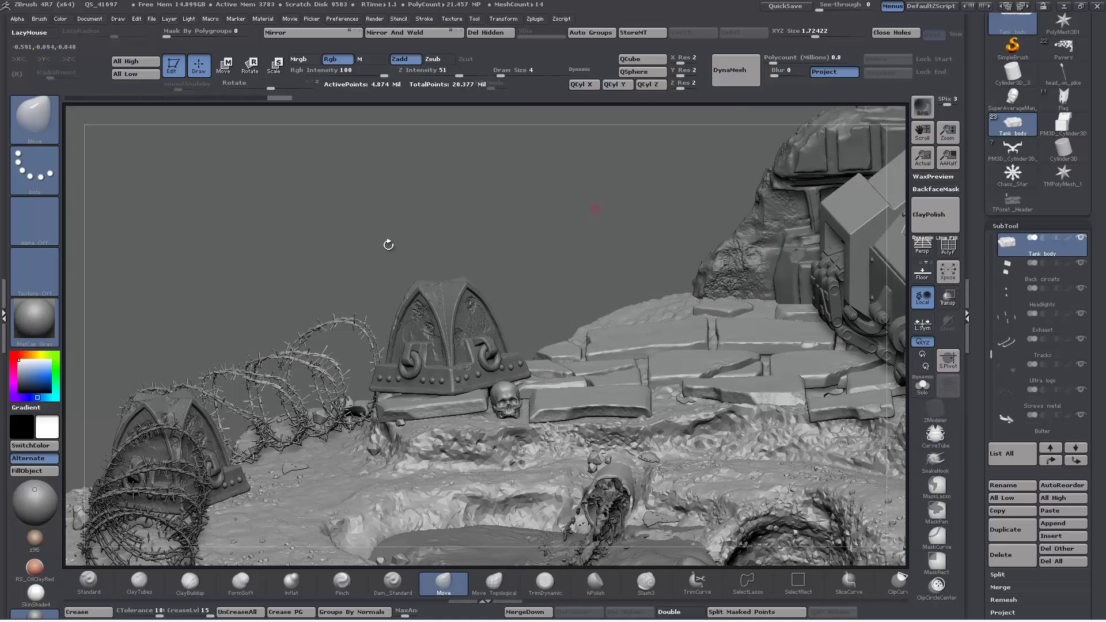
pyautogui.moveTo(381, 211); pyautogui.dragTo(394, 214)
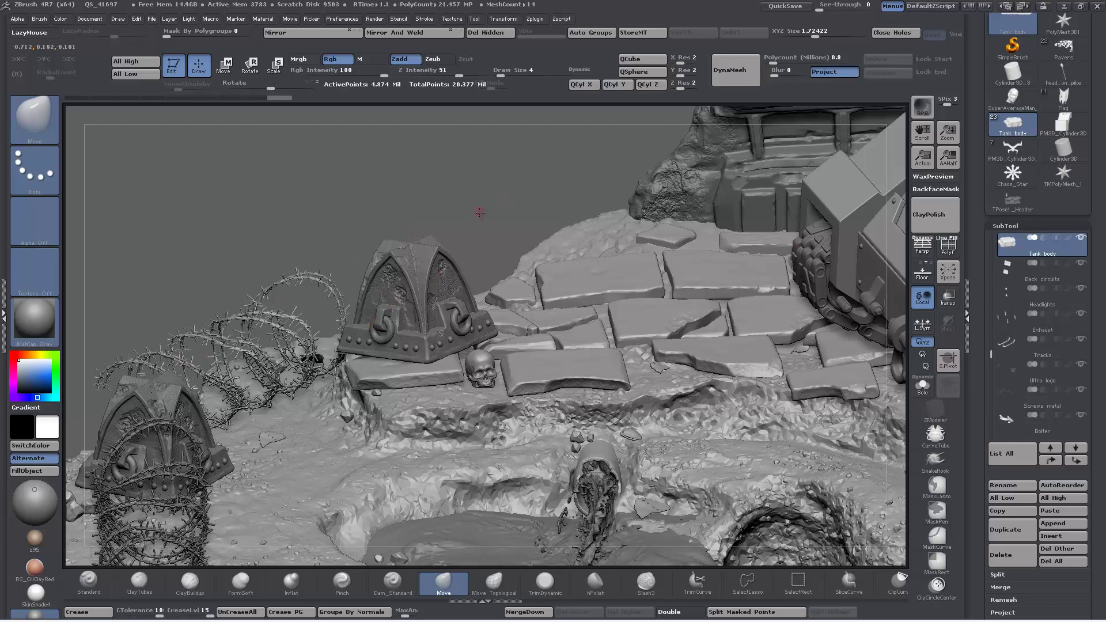
pyautogui.moveTo(480, 212); pyautogui.dragTo(448, 248)
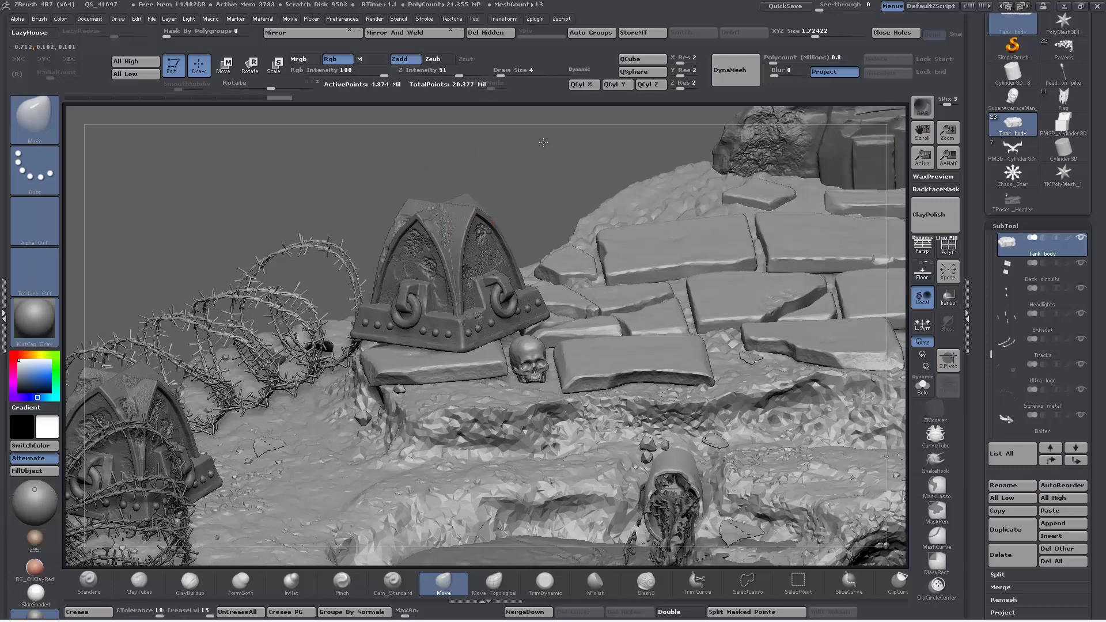
pyautogui.moveTo(543, 142); pyautogui.dragTo(543, 69)
pyautogui.moveTo(560, 257); pyautogui.dragTo(271, 307)
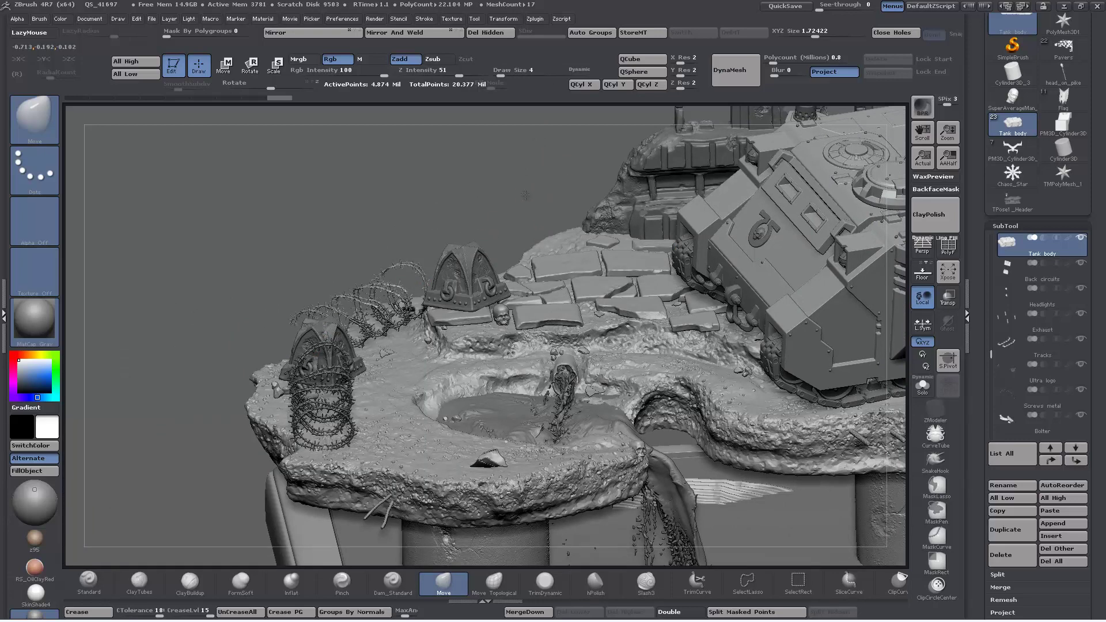
pyautogui.moveTo(525, 195); pyautogui.dragTo(295, 254)
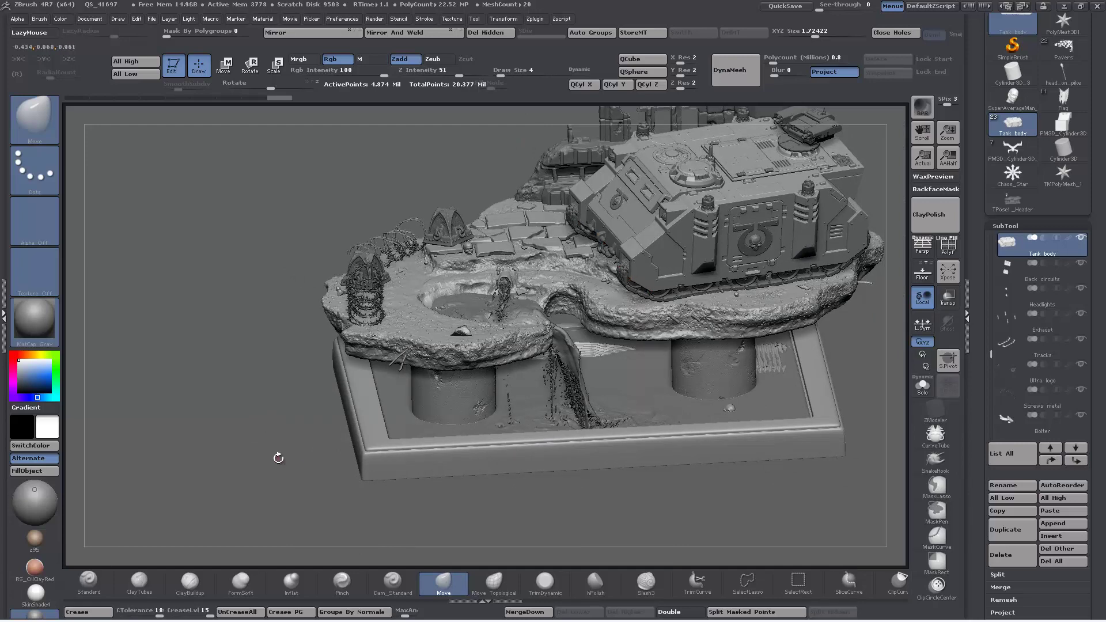
pyautogui.moveTo(278, 458)
pyautogui.mouseDown()
pyautogui.moveTo(263, 464)
pyautogui.moveTo(272, 461)
pyautogui.mouseUp()
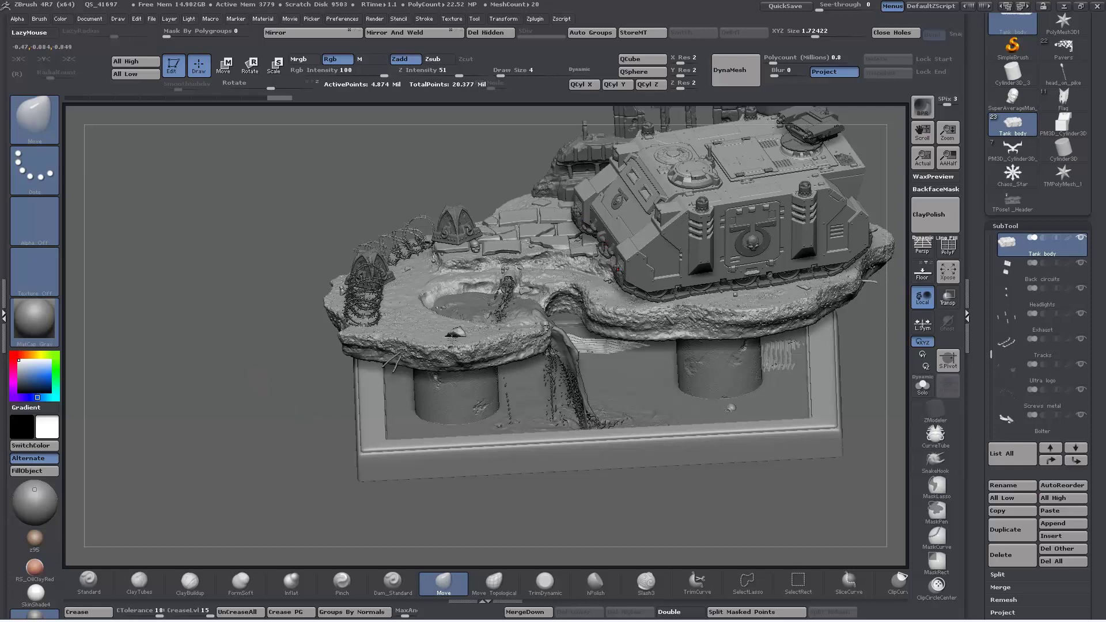
pyautogui.moveTo(224, 304); pyautogui.dragTo(219, 356)
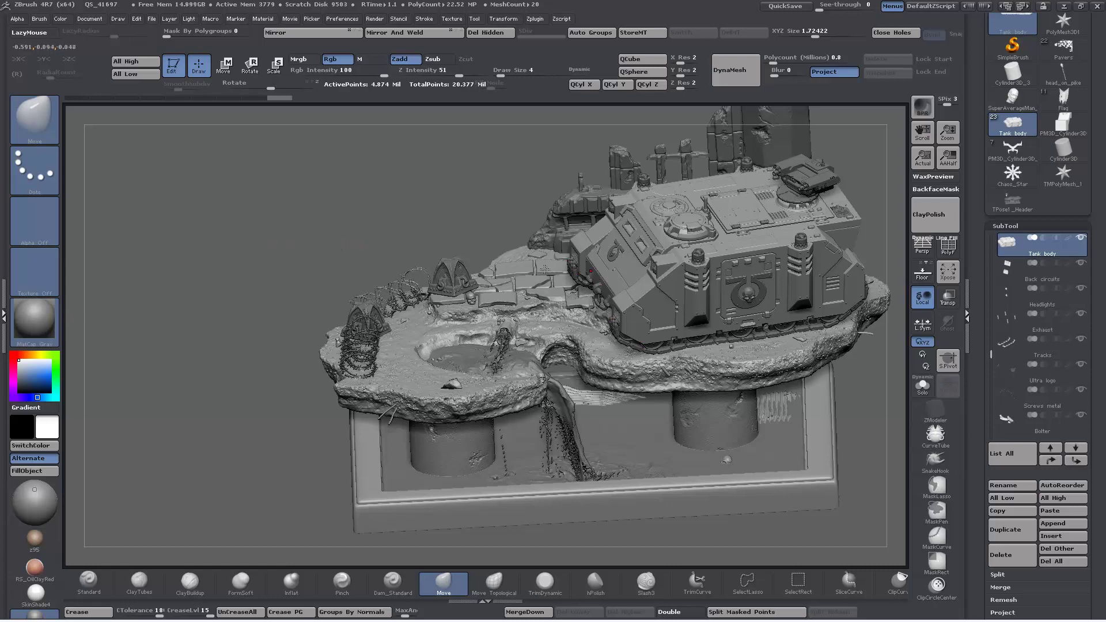
# Step: Switch the active tool to Flag and frame the whole Chaos standard
pyautogui.click(1059, 102)
pyautogui.press('f')
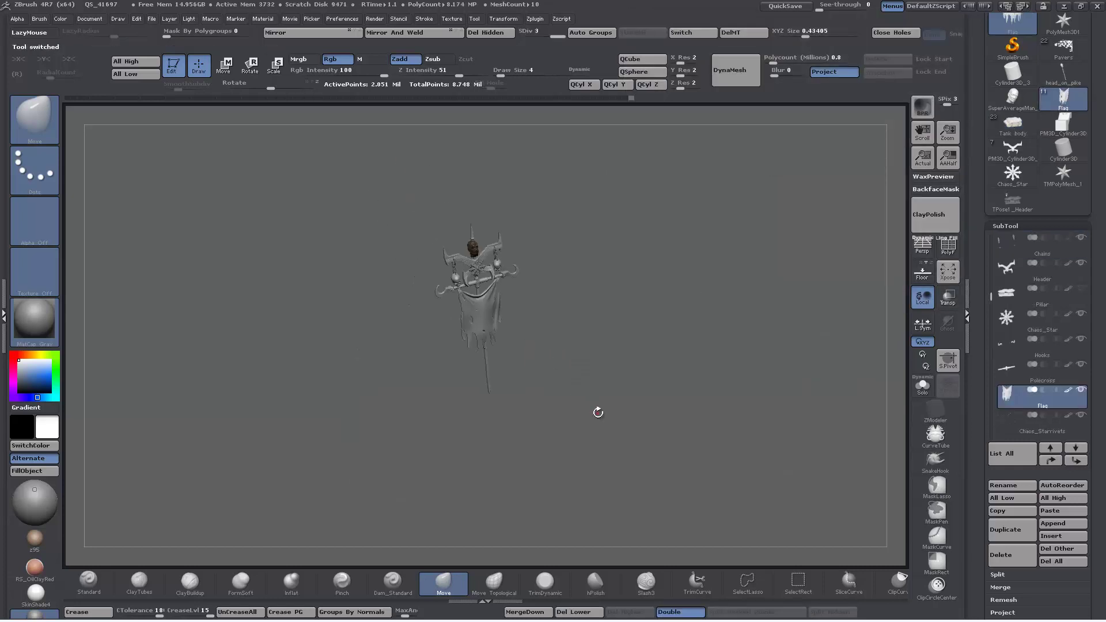
pyautogui.press('f')
pyautogui.moveTo(632, 396); pyautogui.dragTo(590, 423)
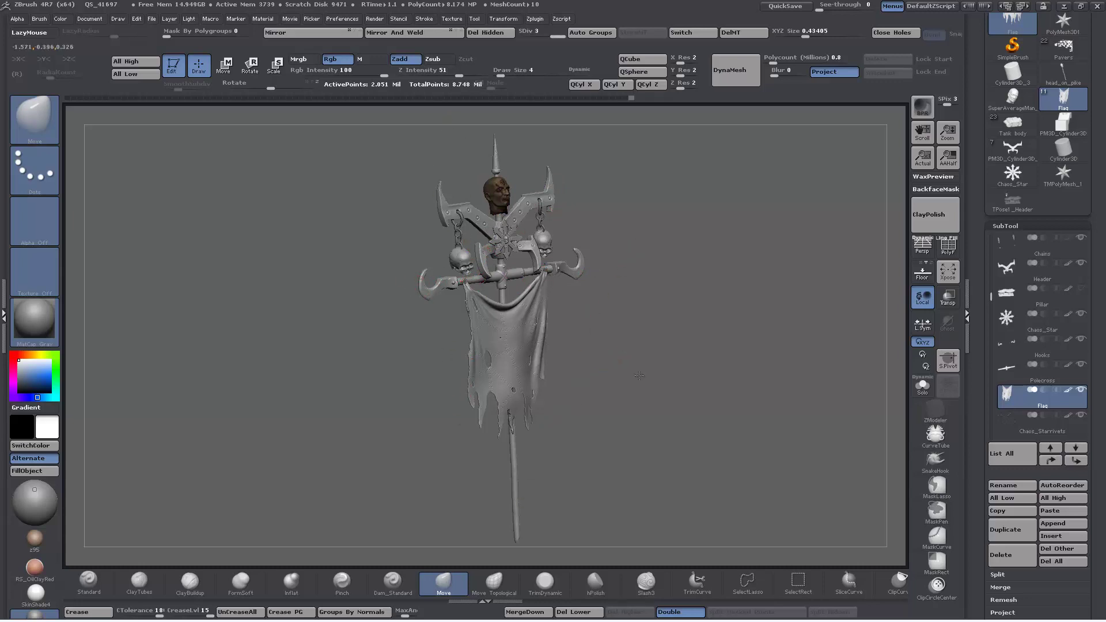
# Step: Examine the severed head, chained skulls, Chaos star and crossbar at the top of the standard up close
pyautogui.moveTo(640, 376); pyautogui.dragTo(354, 621)
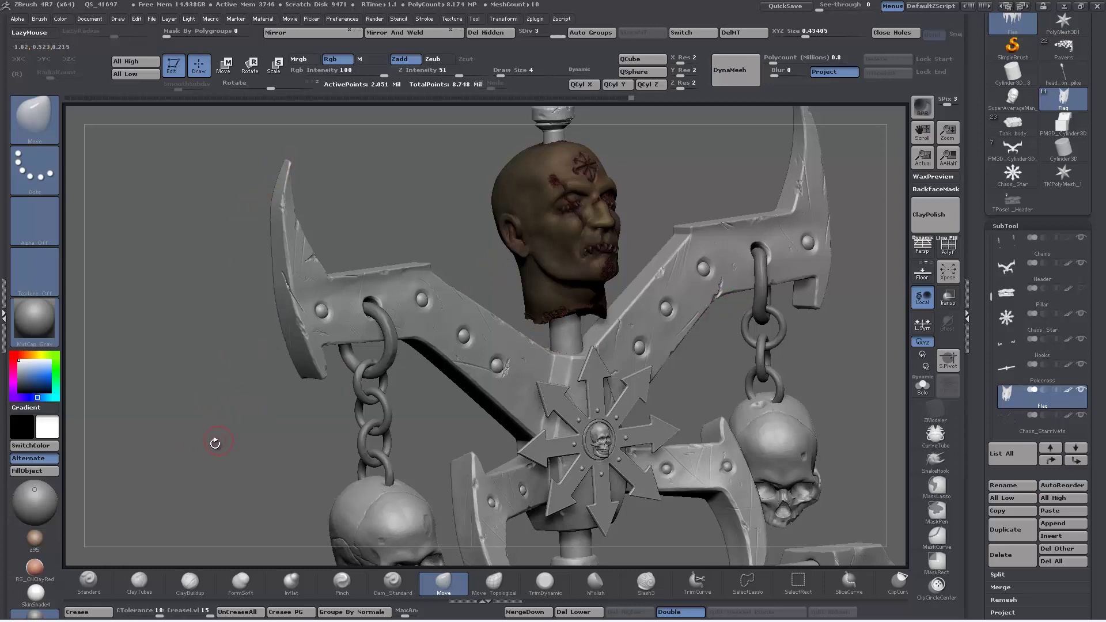
pyautogui.moveTo(213, 451); pyautogui.dragTo(201, 253)
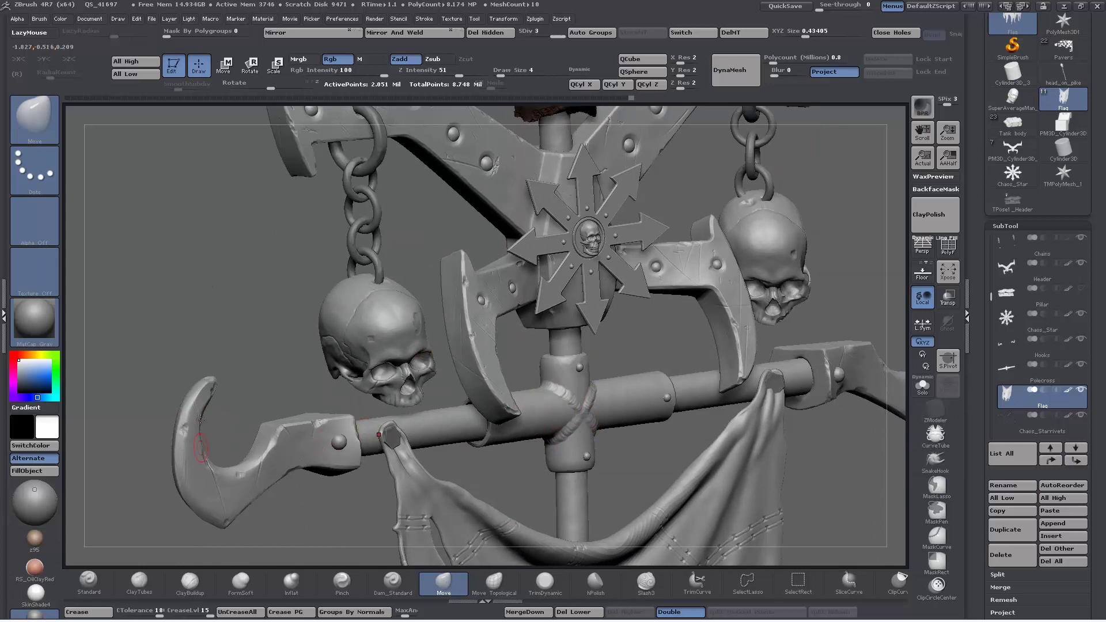
pyautogui.moveTo(170, 287); pyautogui.dragTo(208, 383)
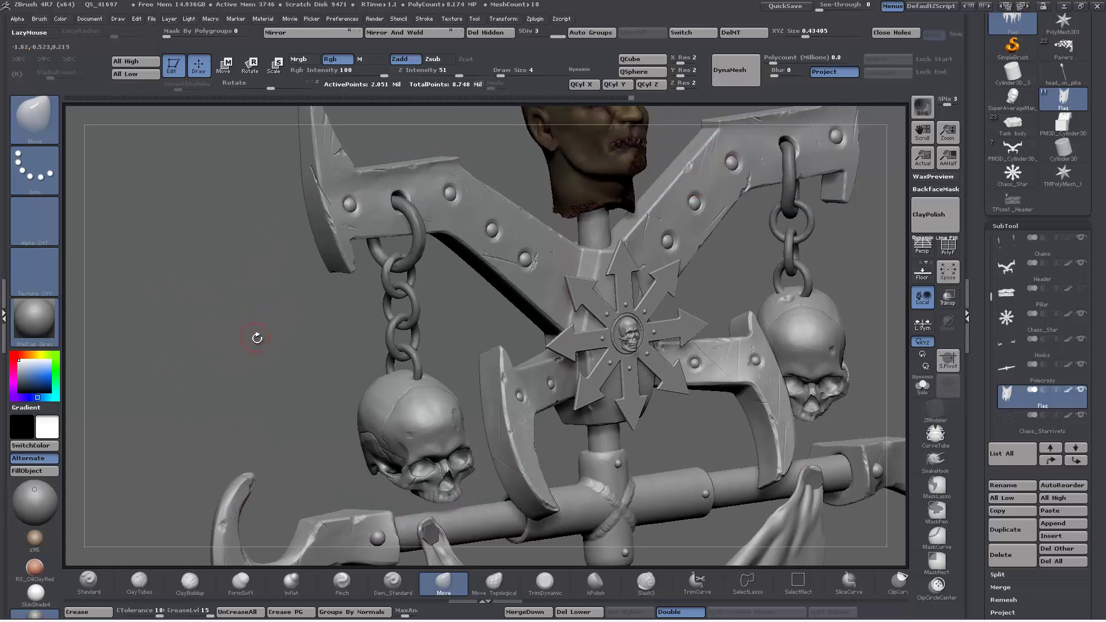
pyautogui.moveTo(254, 336); pyautogui.dragTo(213, 328)
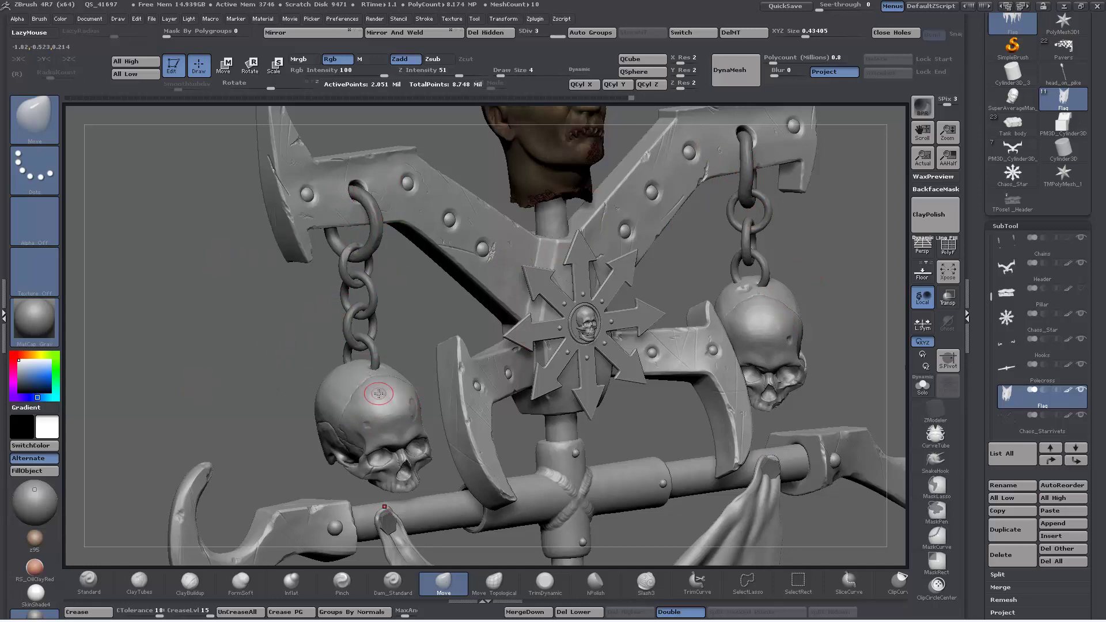
pyautogui.moveTo(210, 403); pyautogui.dragTo(255, 269)
pyautogui.moveTo(235, 434); pyautogui.dragTo(295, 404)
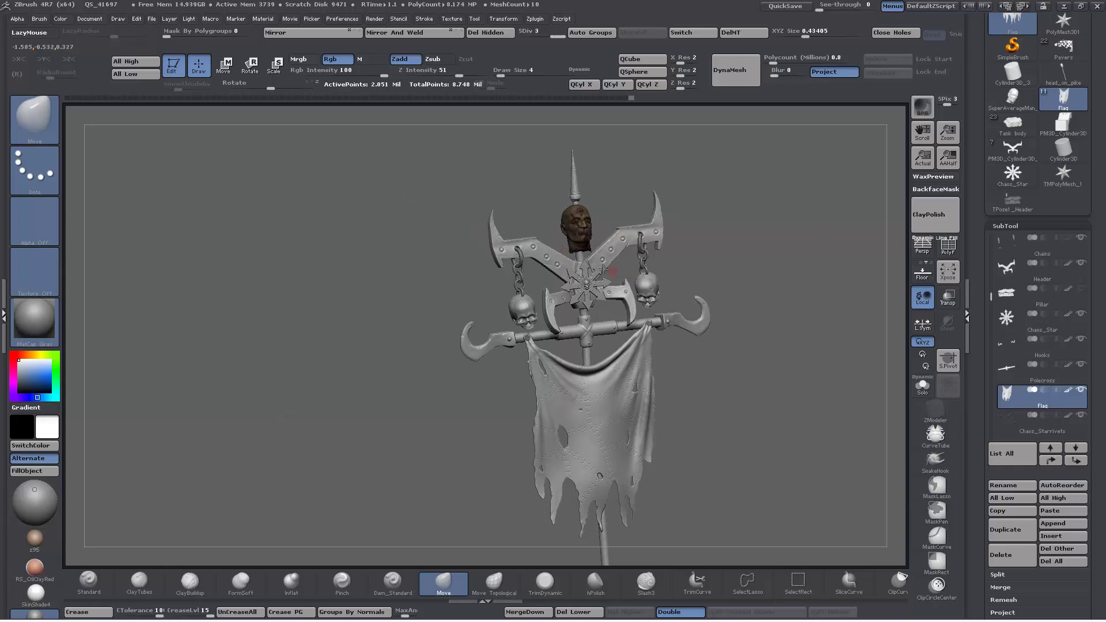
# Step: Inspect the standard from front and back, including the stitching and holes in the torn banner cloth
pyautogui.moveTo(270, 342); pyautogui.dragTo(364, 334)
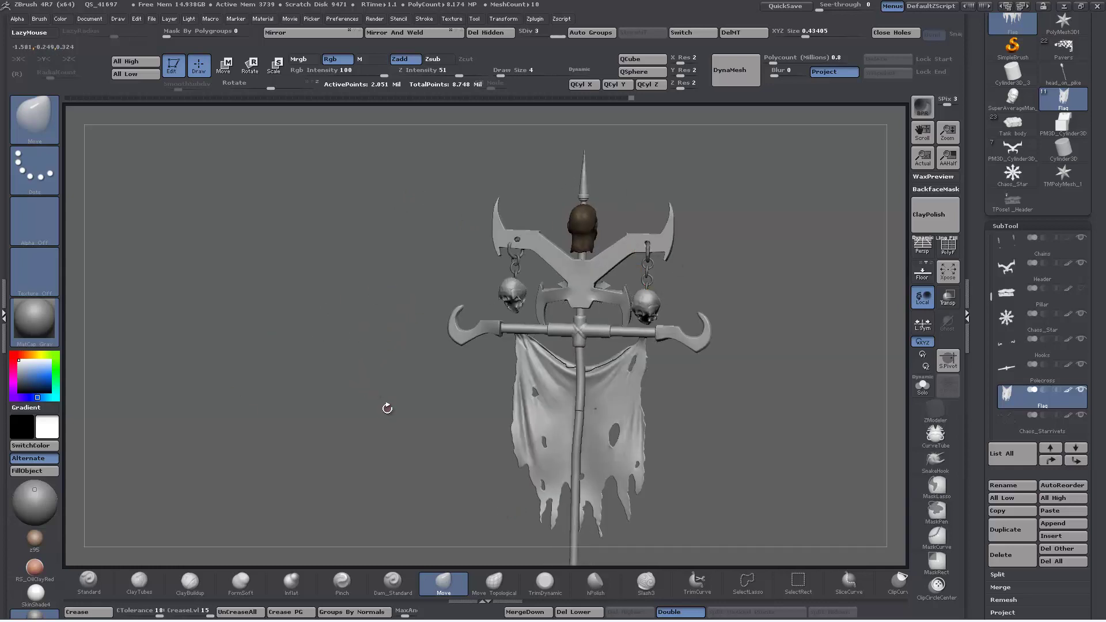
pyautogui.moveTo(386, 404); pyautogui.dragTo(288, 396)
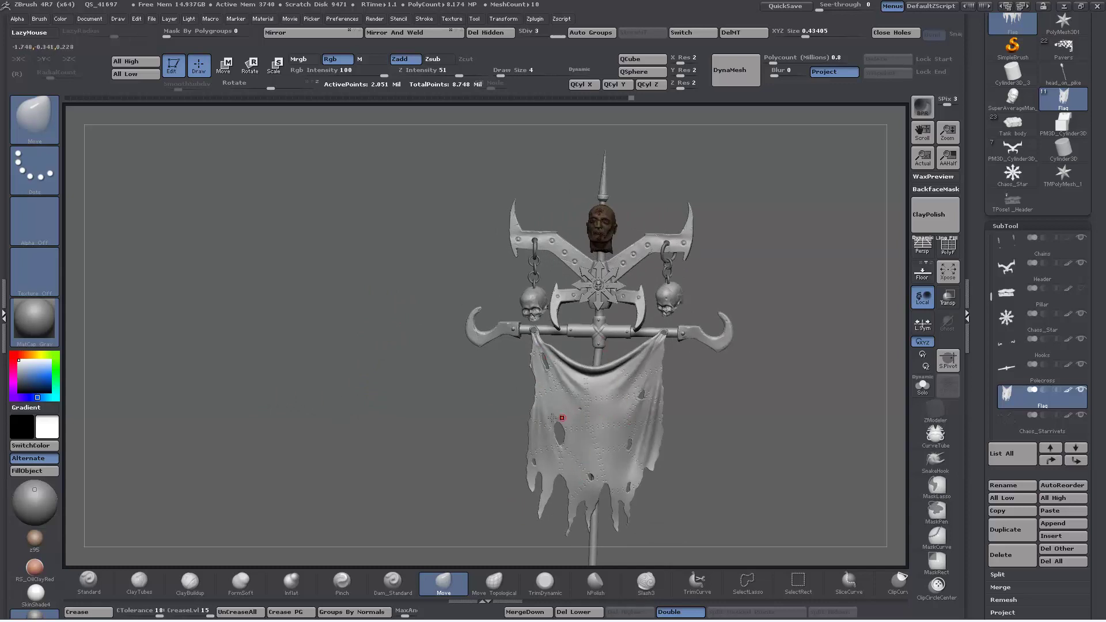
pyautogui.moveTo(292, 420); pyautogui.dragTo(306, 419)
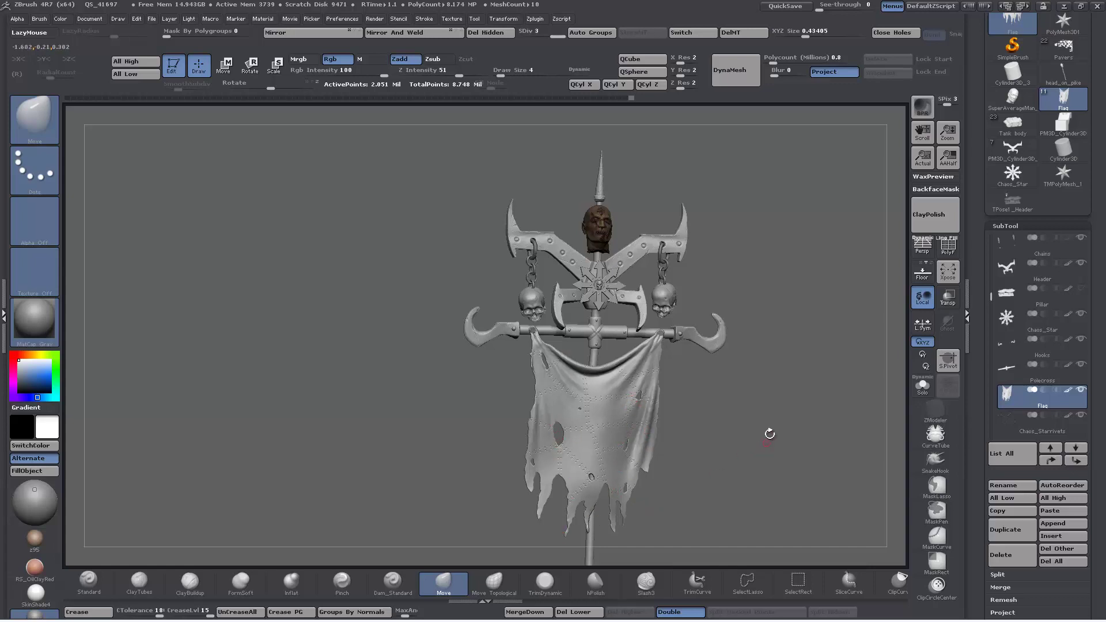
pyautogui.moveTo(731, 466); pyautogui.dragTo(702, 427)
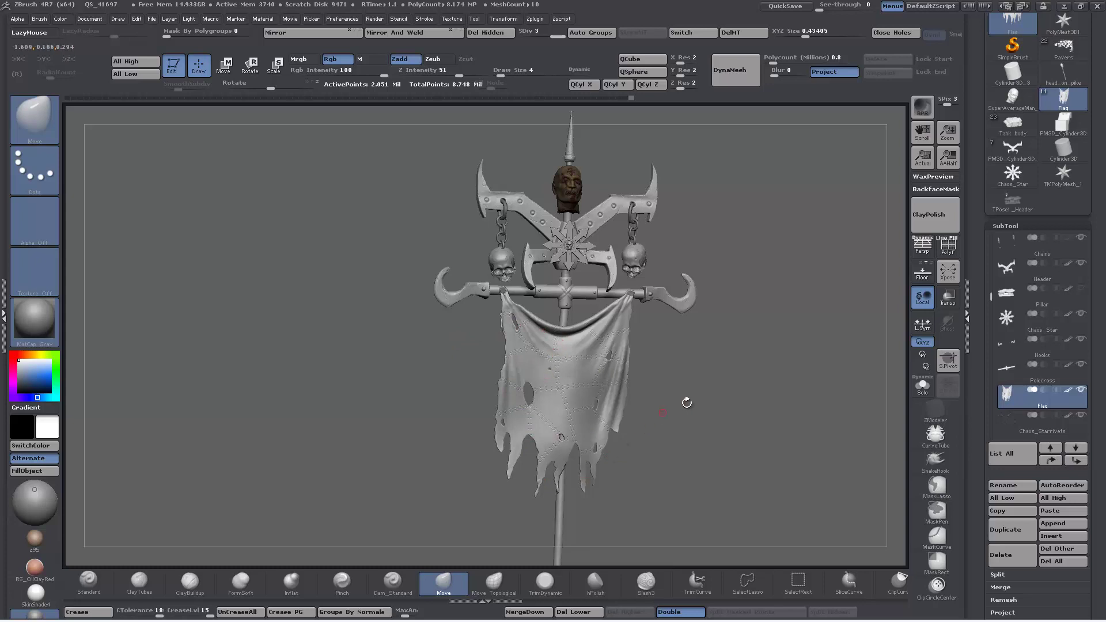
pyautogui.moveTo(706, 405); pyautogui.dragTo(753, 499)
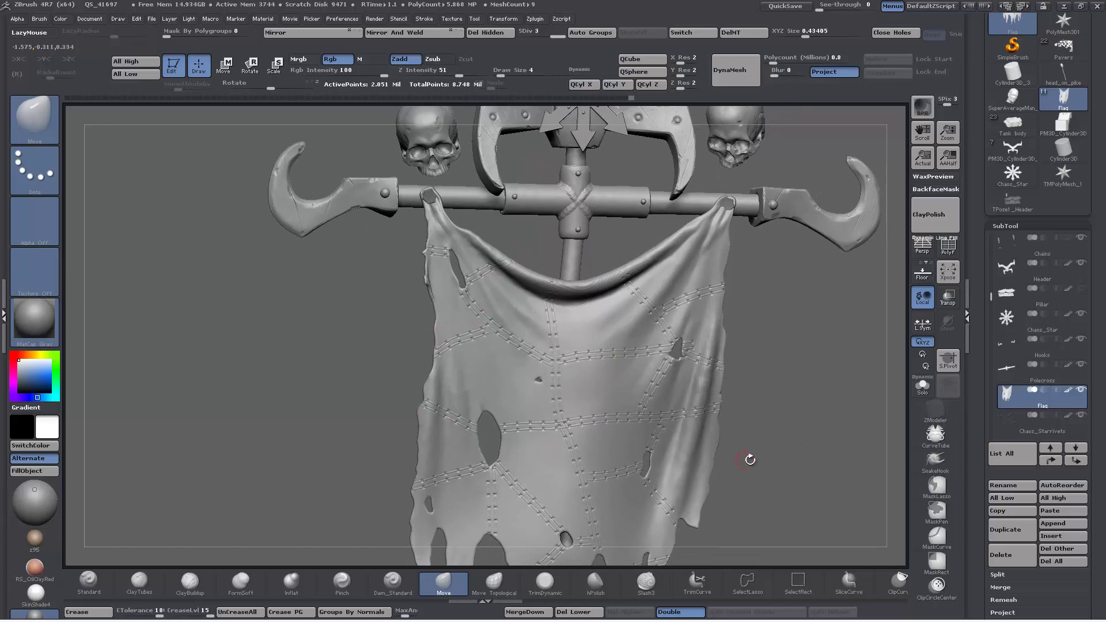
pyautogui.moveTo(807, 461)
pyautogui.mouseDown()
pyautogui.moveTo(803, 393)
pyautogui.moveTo(758, 401)
pyautogui.mouseUp()
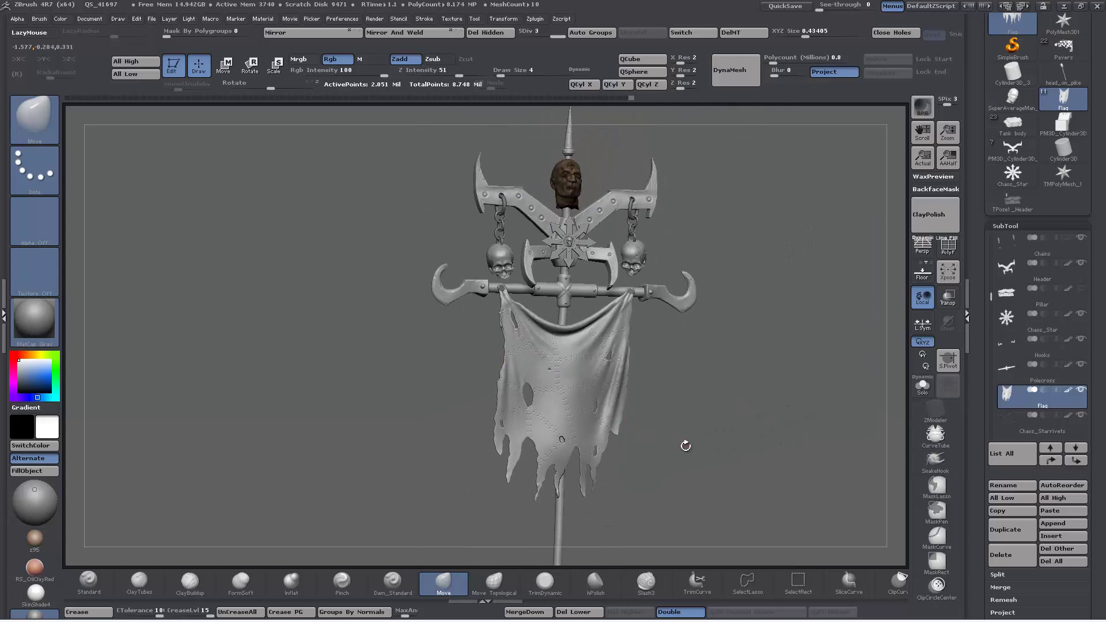
pyautogui.moveTo(684, 444); pyautogui.dragTo(699, 424)
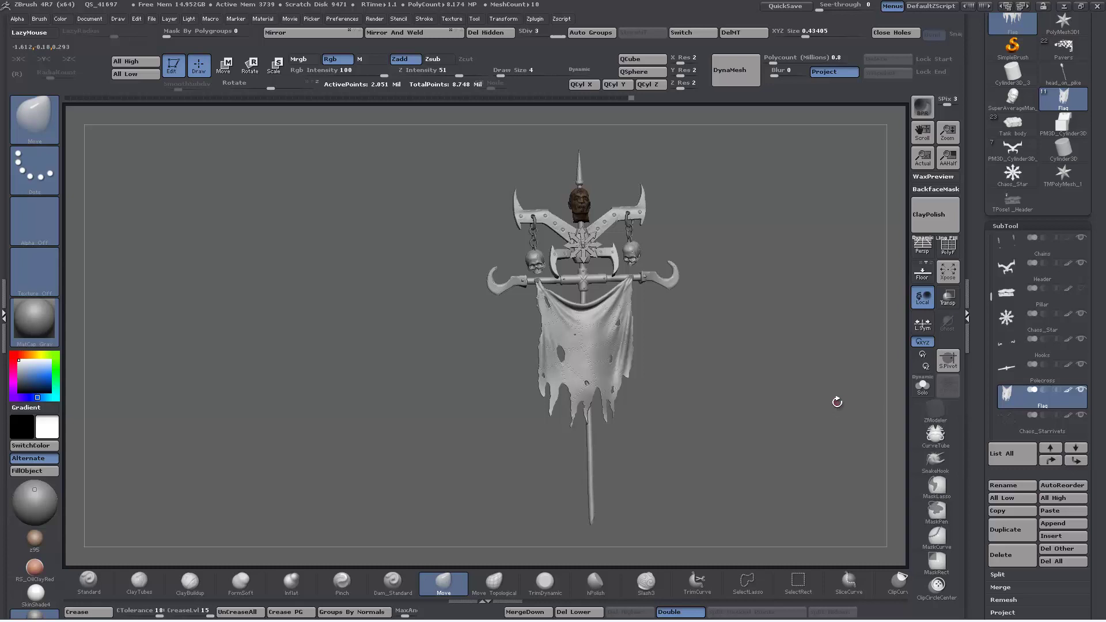
# Step: Switch the active tool back to Tank body and frame the complete diorama
pyautogui.click(1006, 126)
pyautogui.moveTo(675, 320); pyautogui.dragTo(619, 287)
pyautogui.moveTo(522, 173); pyautogui.dragTo(523, 140)
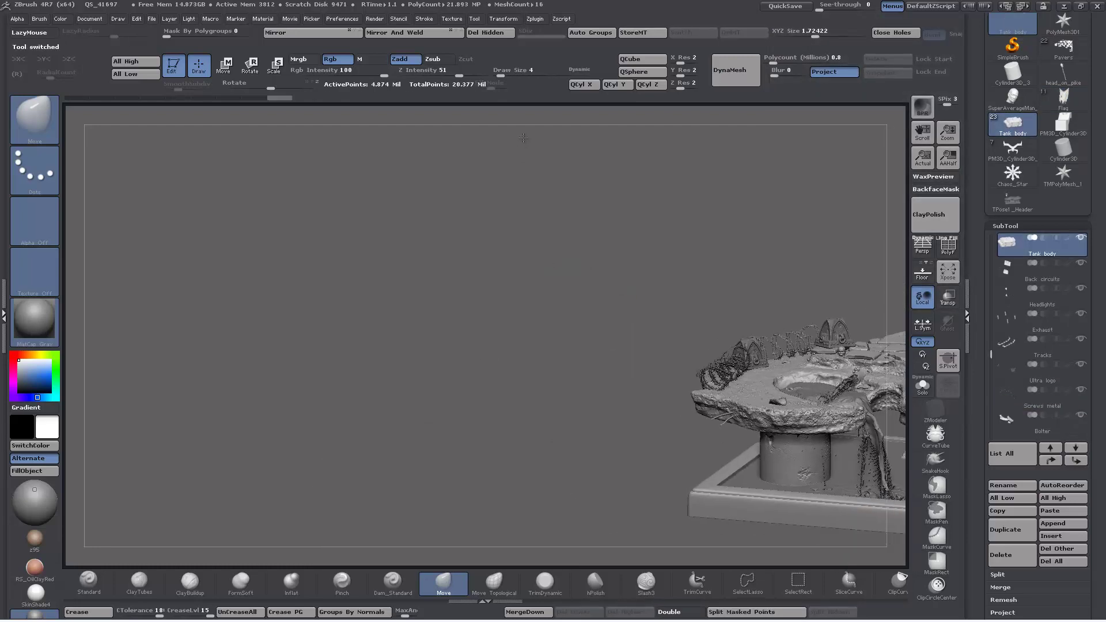
pyautogui.moveTo(567, 429); pyautogui.dragTo(574, 341)
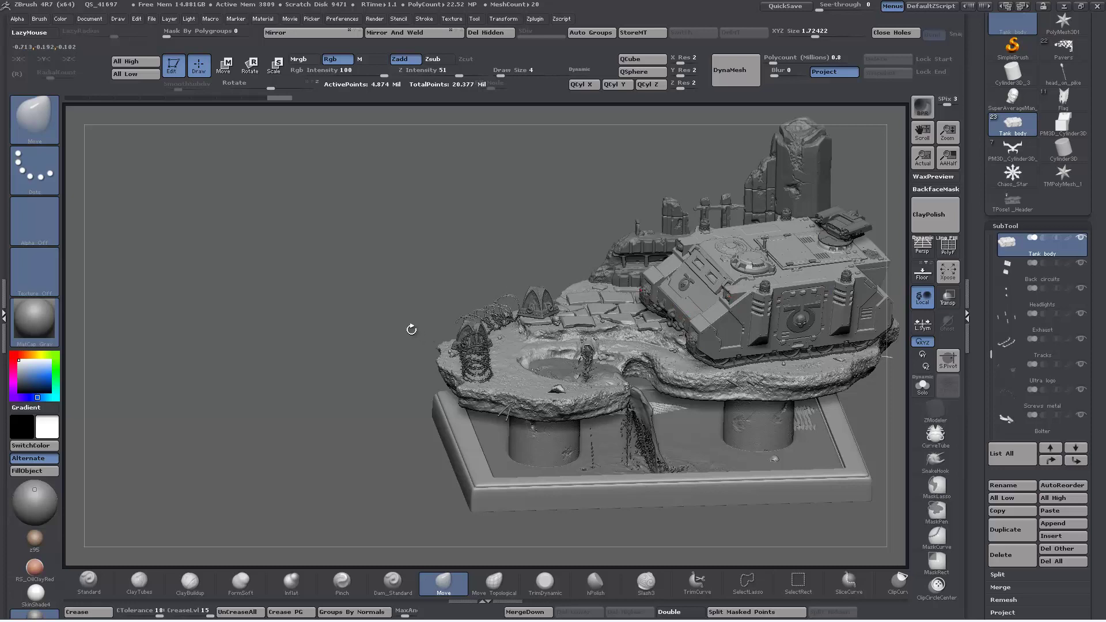
pyautogui.moveTo(383, 322); pyautogui.dragTo(586, 299)
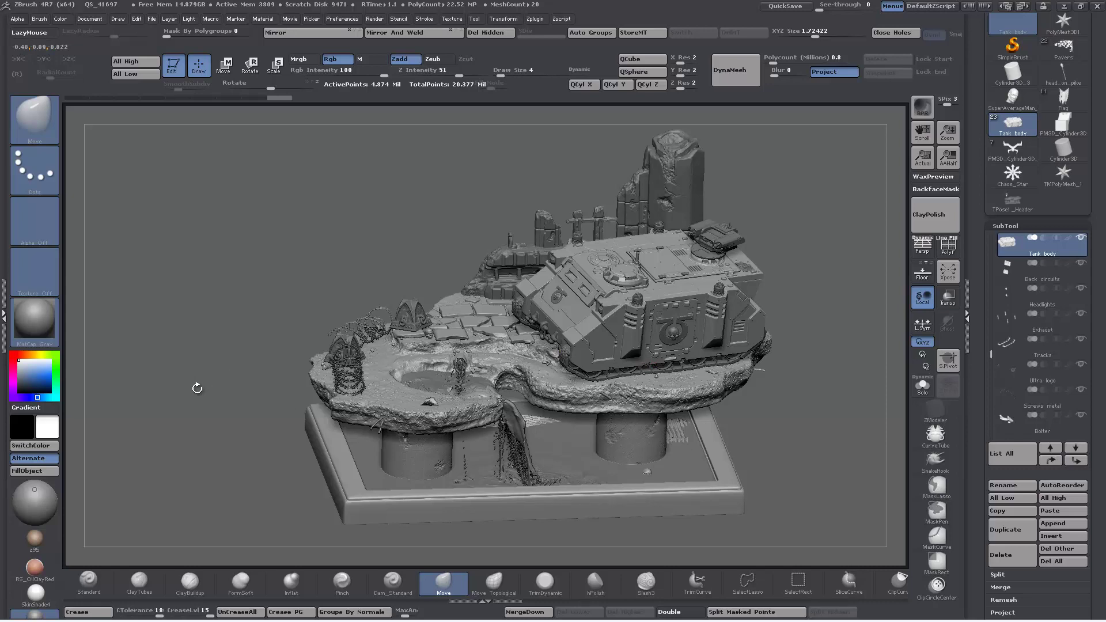
# Step: Switch to Photoshop and browse for files to open in the Chaos_Standard folder inside Passes
pyautogui.press('super')
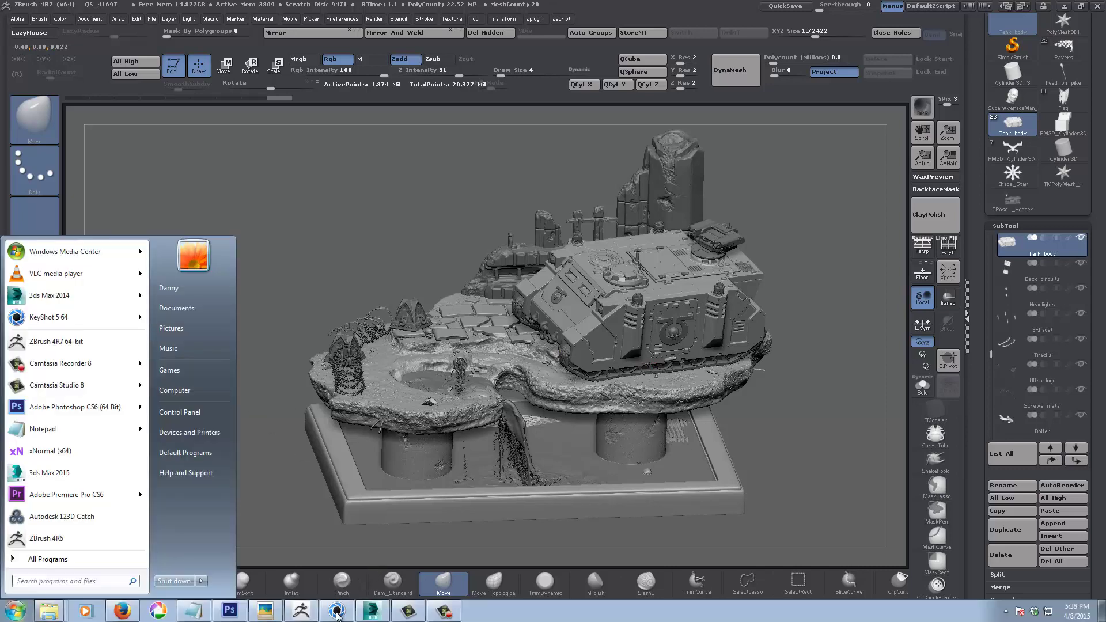
pyautogui.click(227, 613)
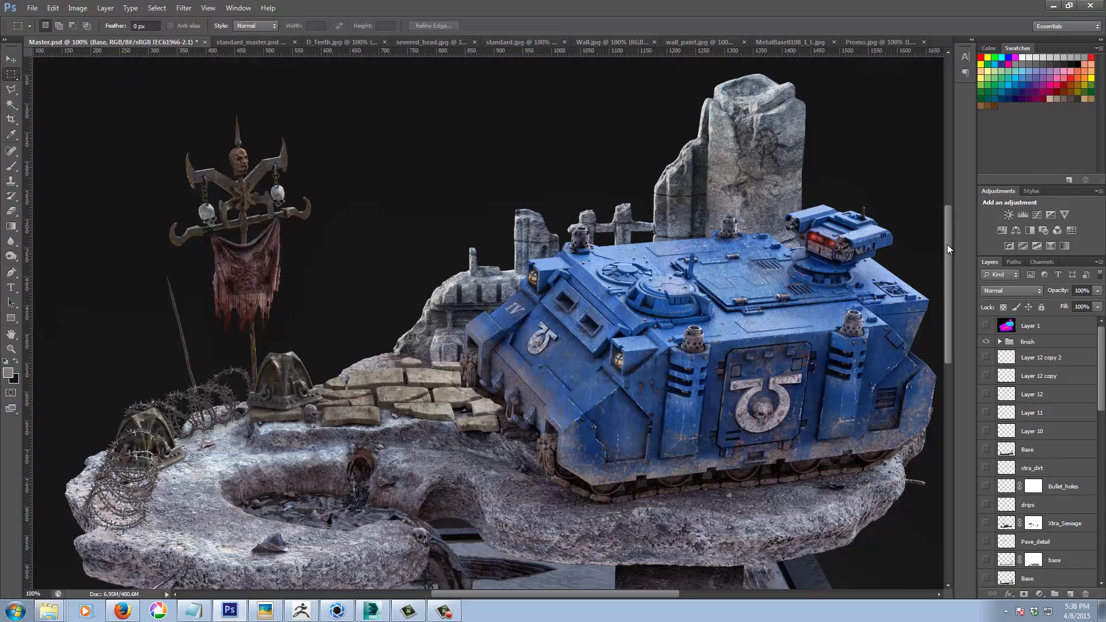
pyautogui.moveTo(946, 244)
pyautogui.mouseDown()
pyautogui.moveTo(957, 316)
pyautogui.moveTo(956, 233)
pyautogui.mouseUp()
pyautogui.click(35, 7)
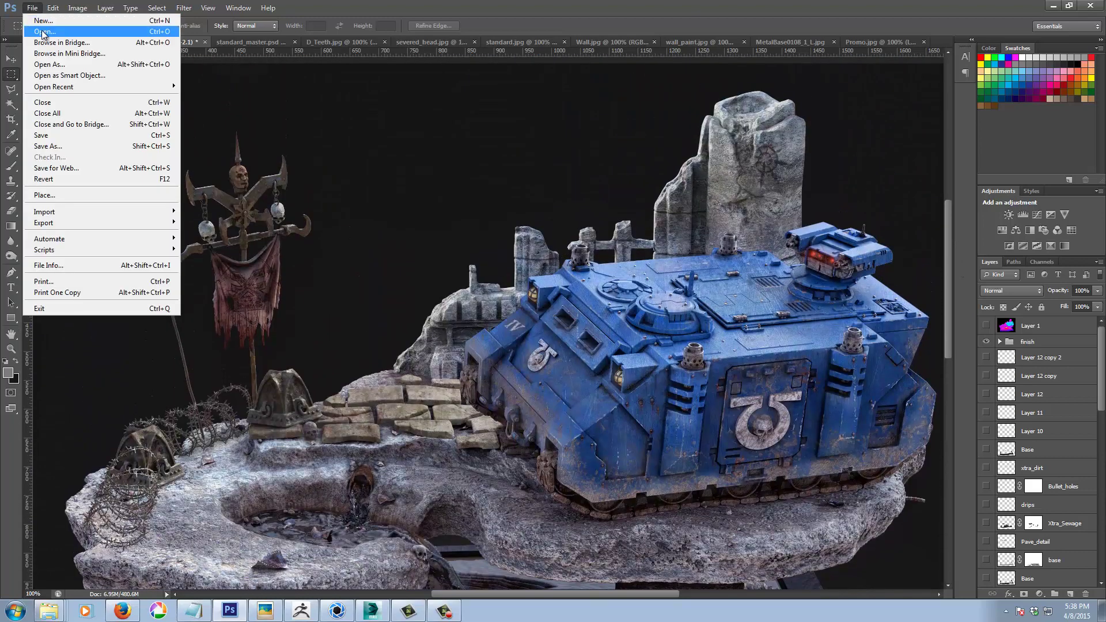
pyautogui.click(42, 29)
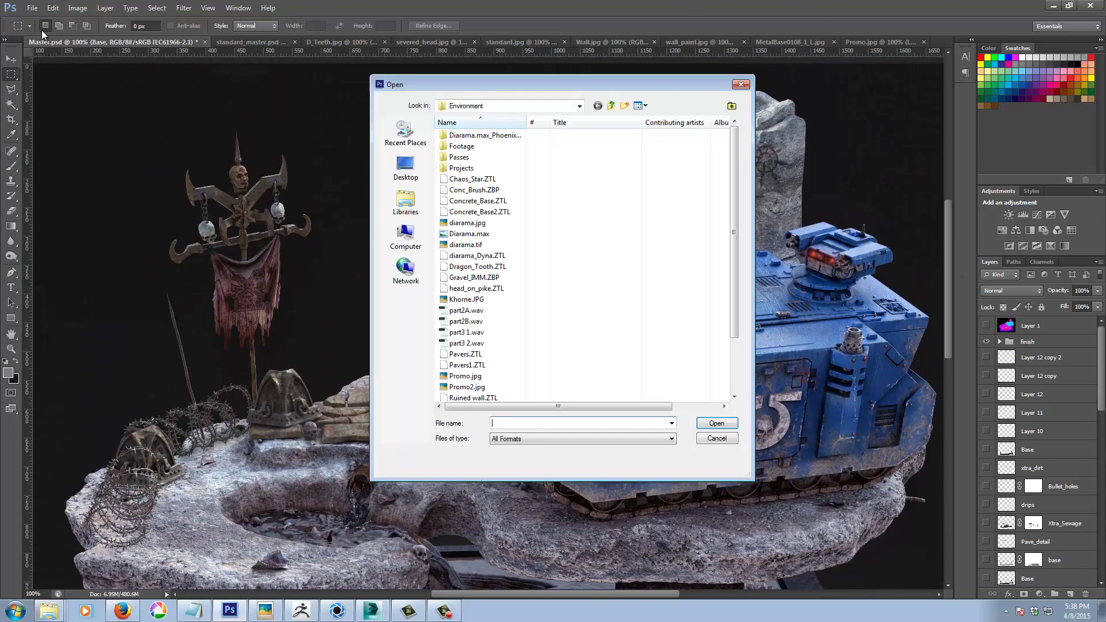
pyautogui.doubleClick(459, 156)
pyautogui.doubleClick(469, 153)
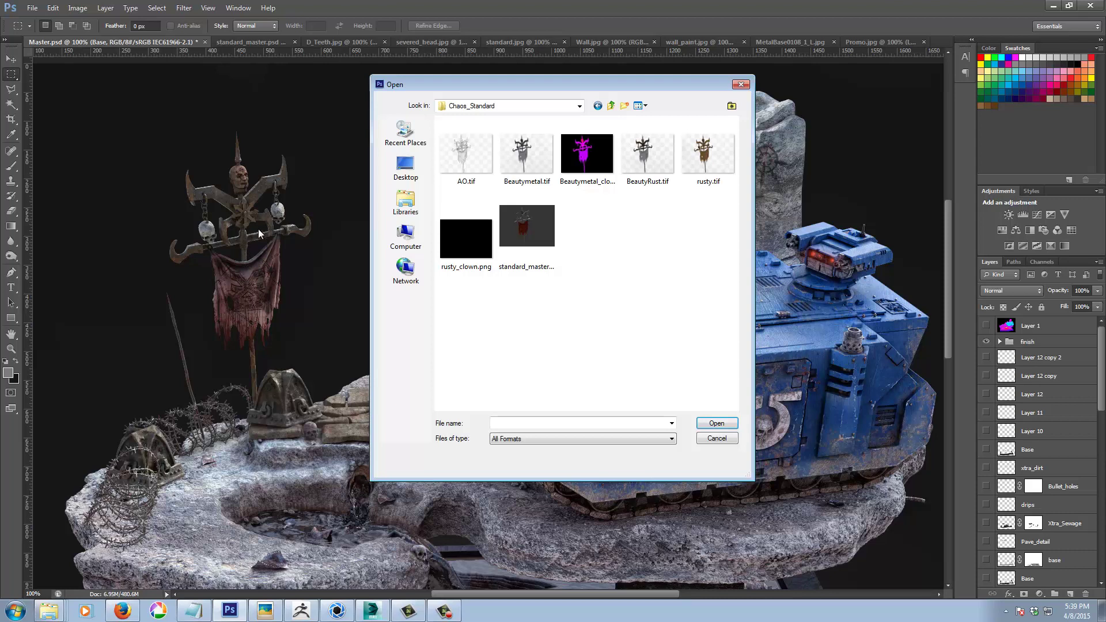
# Step: Go up to the Passes folder and look through its render pass files from AO.tif to Sewage_clown.png
pyautogui.click(612, 107)
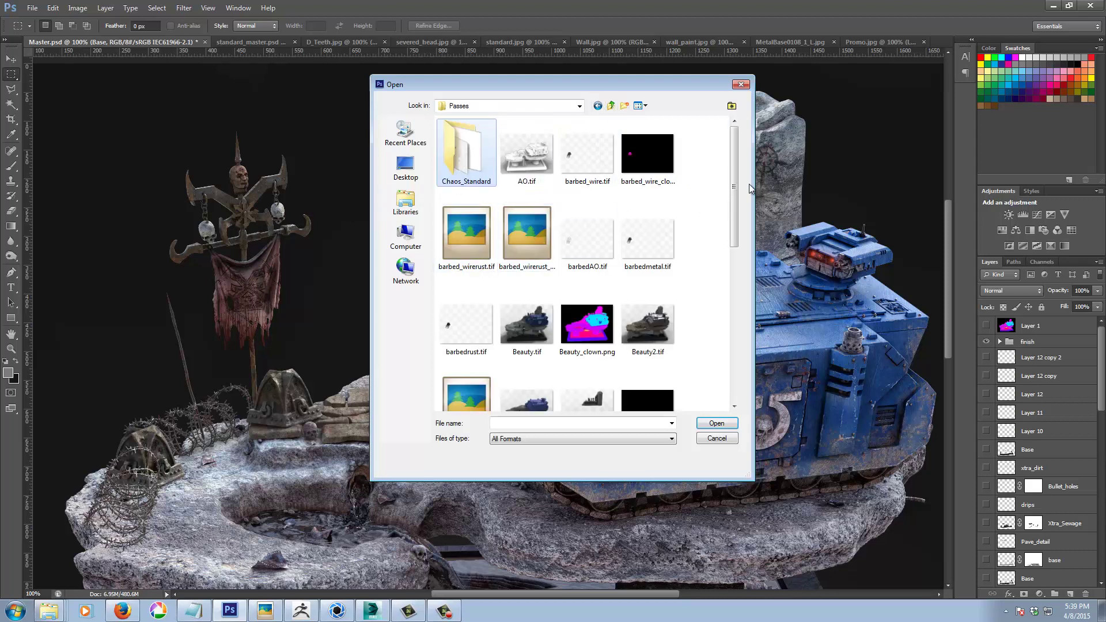
pyautogui.moveTo(731, 187); pyautogui.dragTo(742, 138)
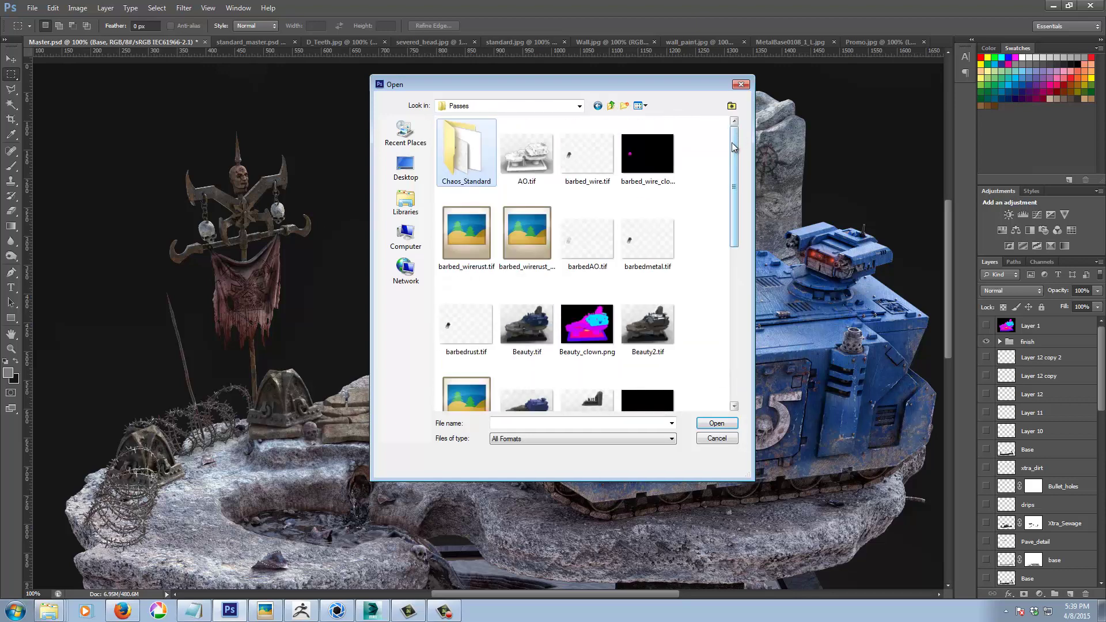
pyautogui.moveTo(733, 143)
pyautogui.mouseDown()
pyautogui.moveTo(735, 241)
pyautogui.moveTo(737, 123)
pyautogui.mouseUp()
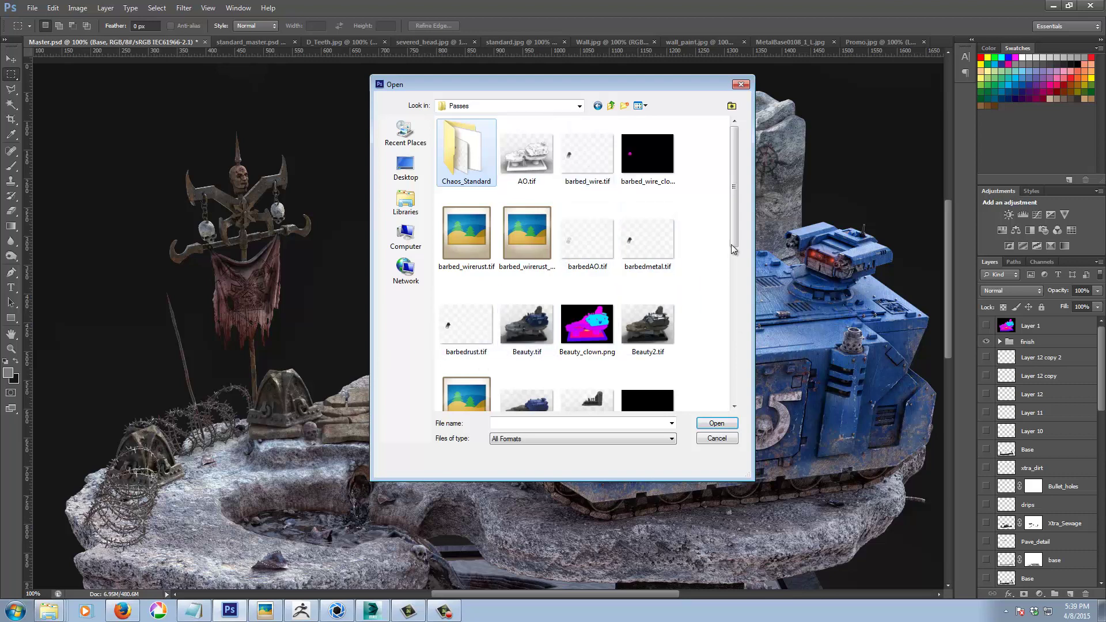
pyautogui.moveTo(735, 227); pyautogui.dragTo(732, 353)
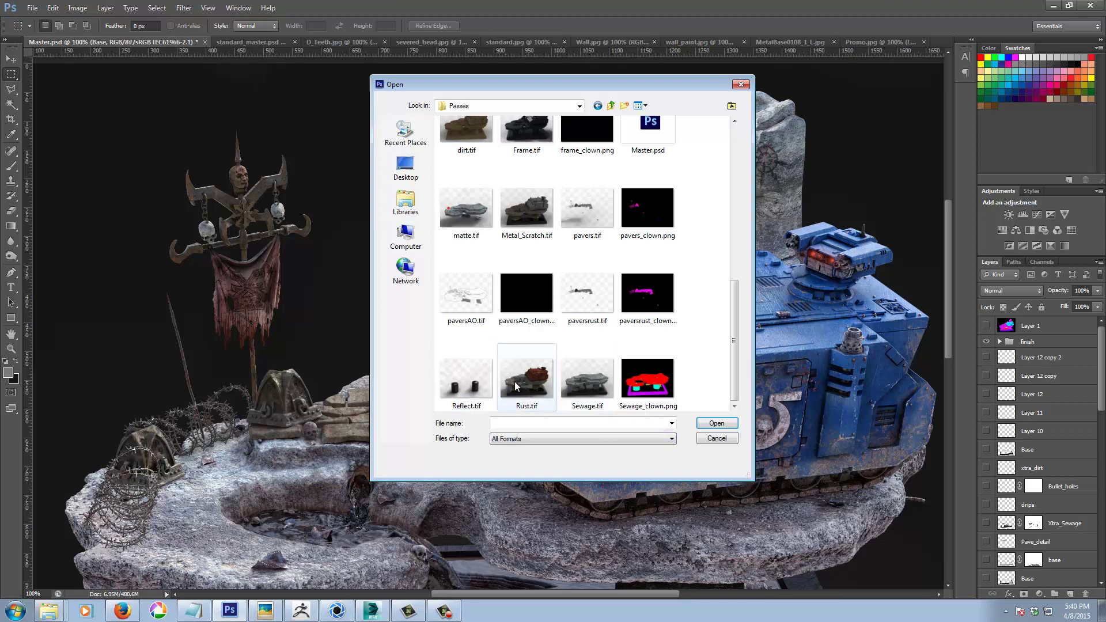
pyautogui.moveTo(733, 349); pyautogui.dragTo(735, 294)
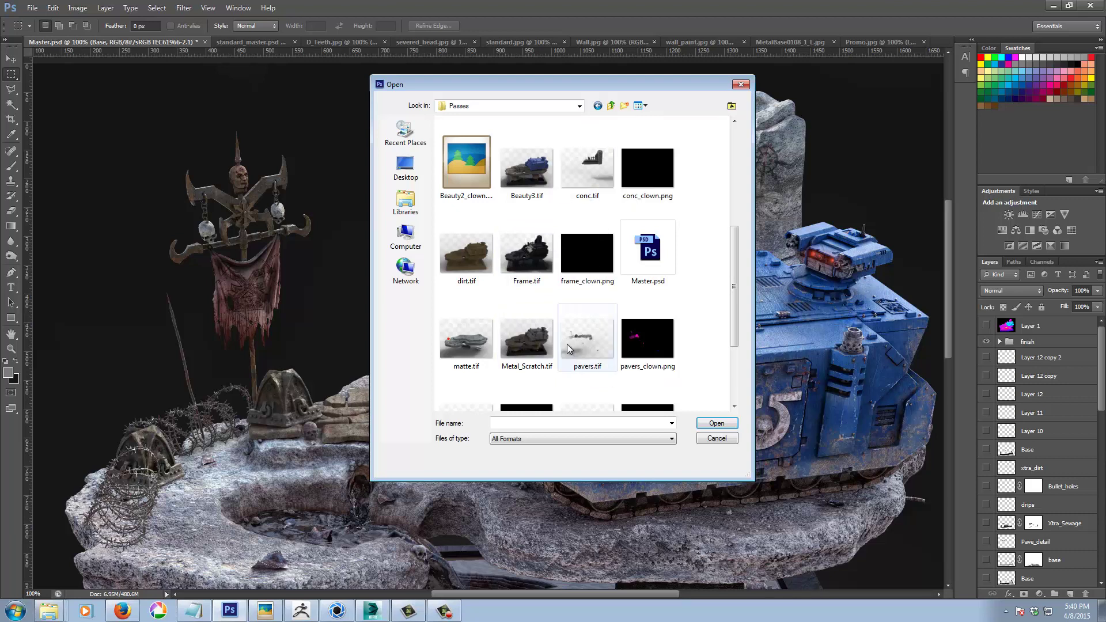
# Step: Move the Open dialog off the artwork, review the full list of passes again and close it without opening a file
pyautogui.moveTo(545, 83); pyautogui.dragTo(633, 62)
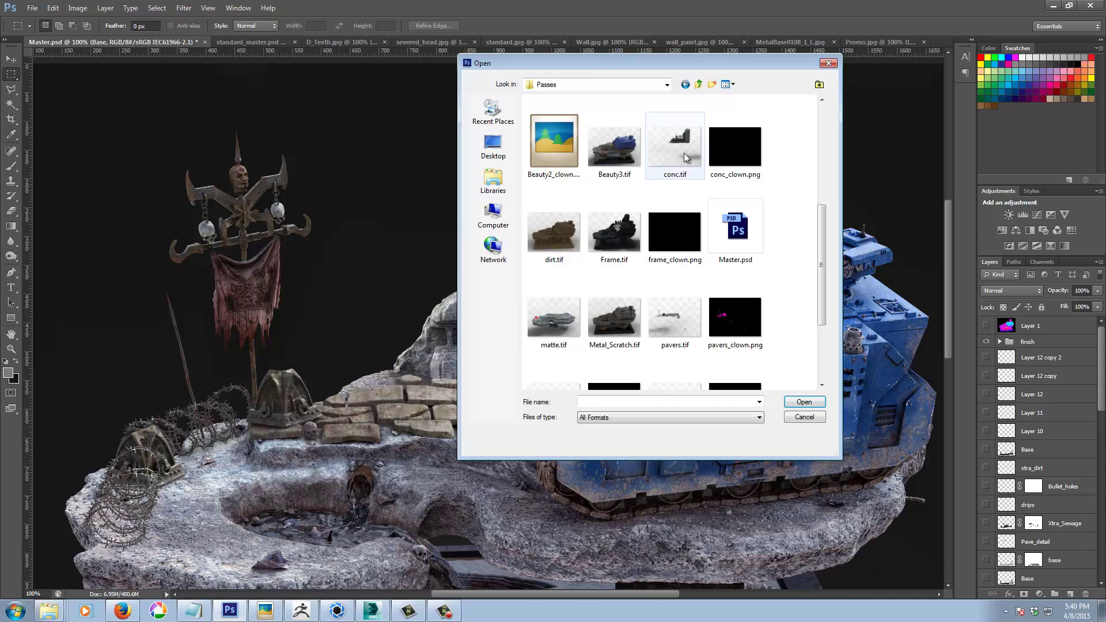
pyautogui.moveTo(740, 60); pyautogui.dragTo(374, 70)
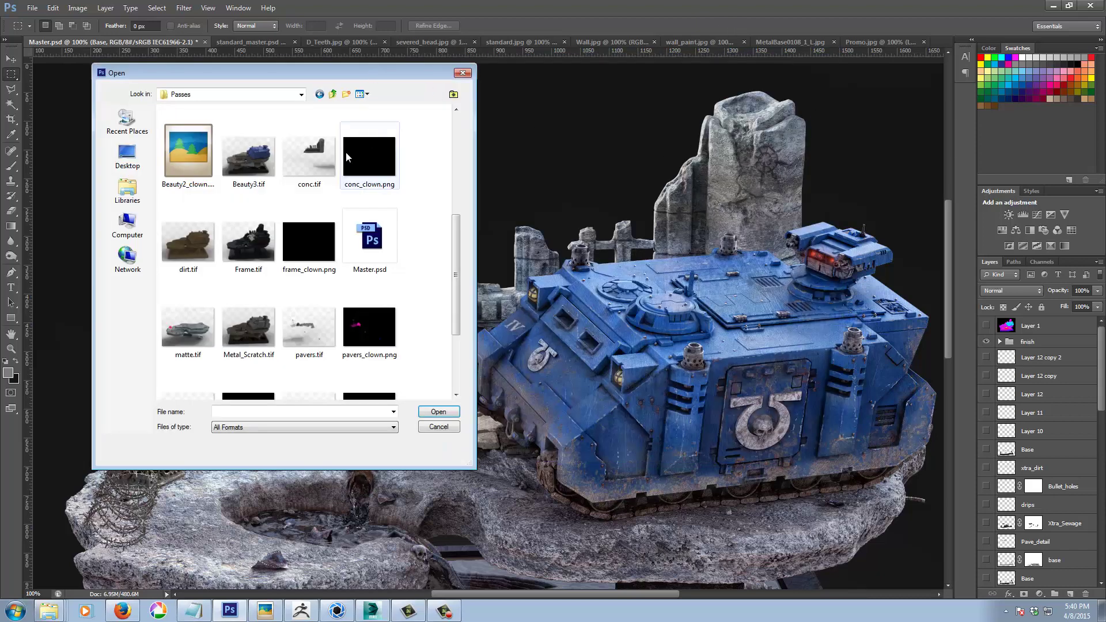
pyautogui.moveTo(321, 74); pyautogui.dragTo(434, 69)
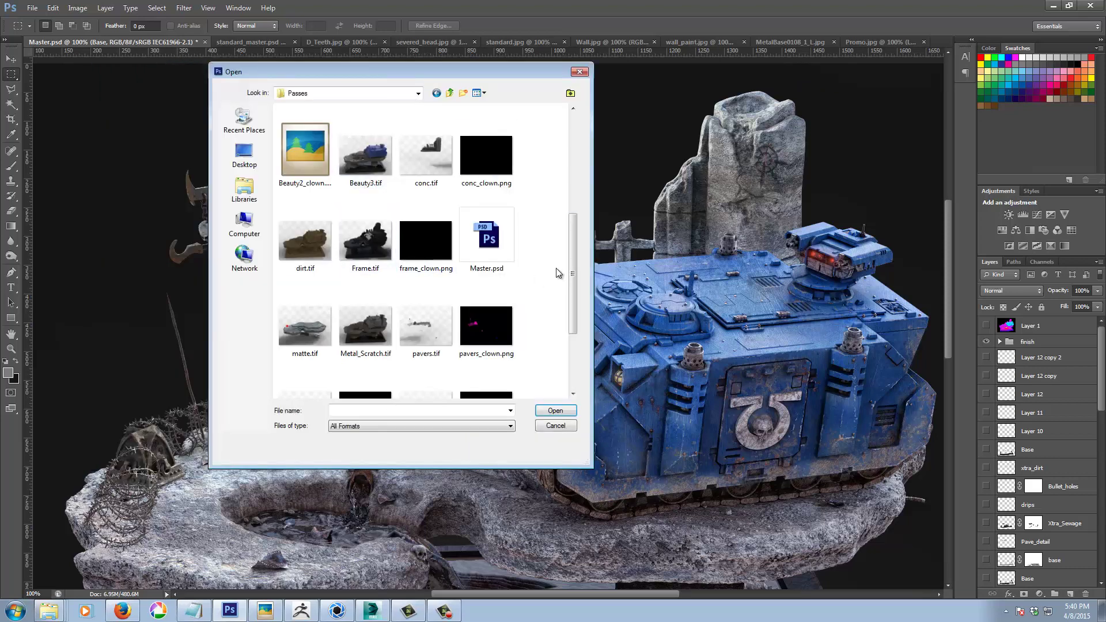
pyautogui.moveTo(571, 259); pyautogui.dragTo(573, 337)
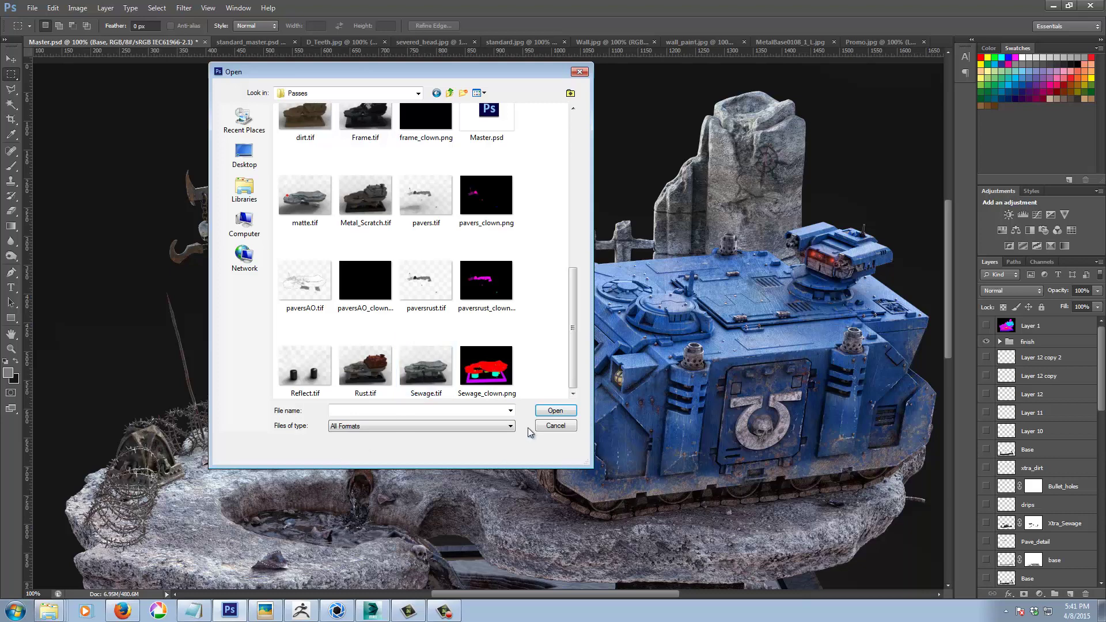
pyautogui.moveTo(575, 323); pyautogui.dragTo(567, 167)
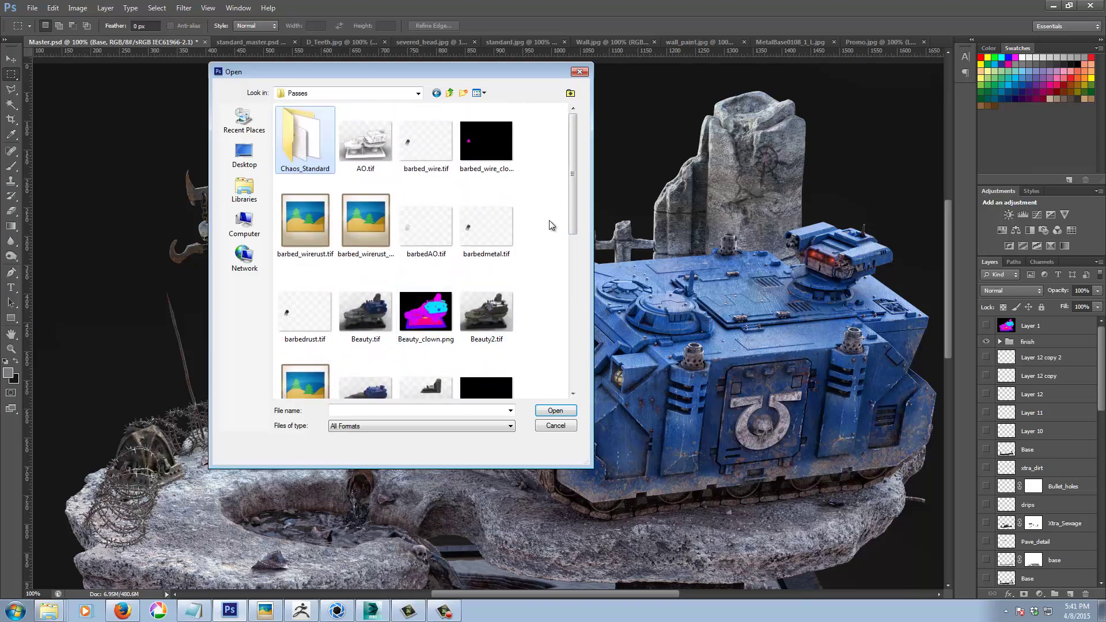
pyautogui.moveTo(574, 210); pyautogui.dragTo(573, 358)
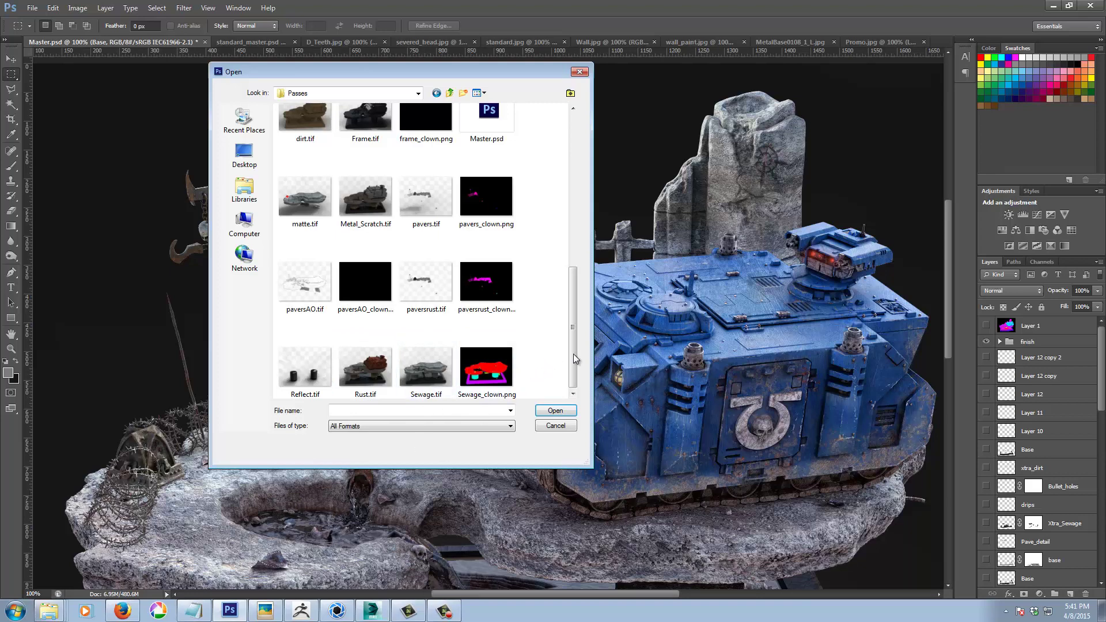
pyautogui.moveTo(572, 354); pyautogui.dragTo(581, 195)
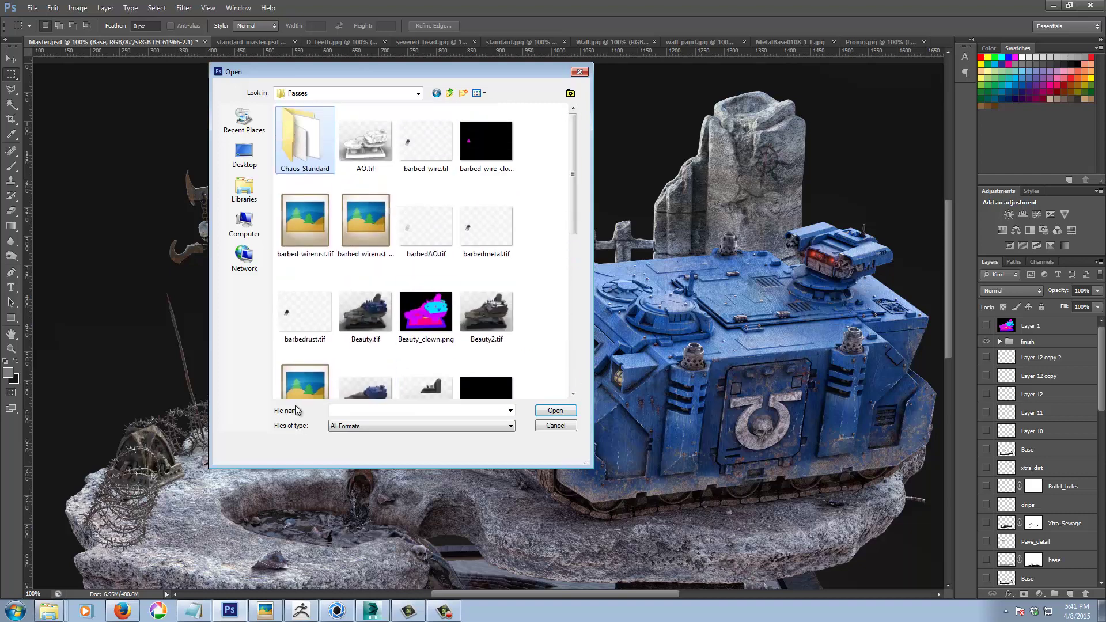
pyautogui.click(546, 427)
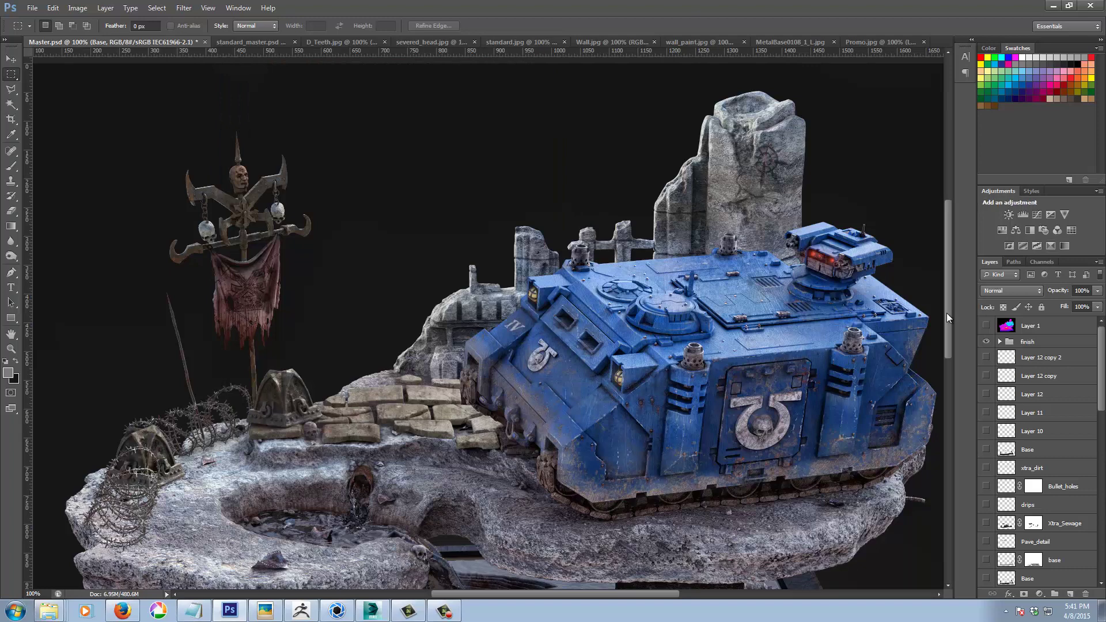
# Step: Expand the finish group in Master.psd and toggle Layer 28 off and on to compare the diorama with and without the standard
pyautogui.moveTo(945, 312)
pyautogui.mouseDown()
pyautogui.moveTo(949, 337)
pyautogui.moveTo(952, 321)
pyautogui.mouseUp()
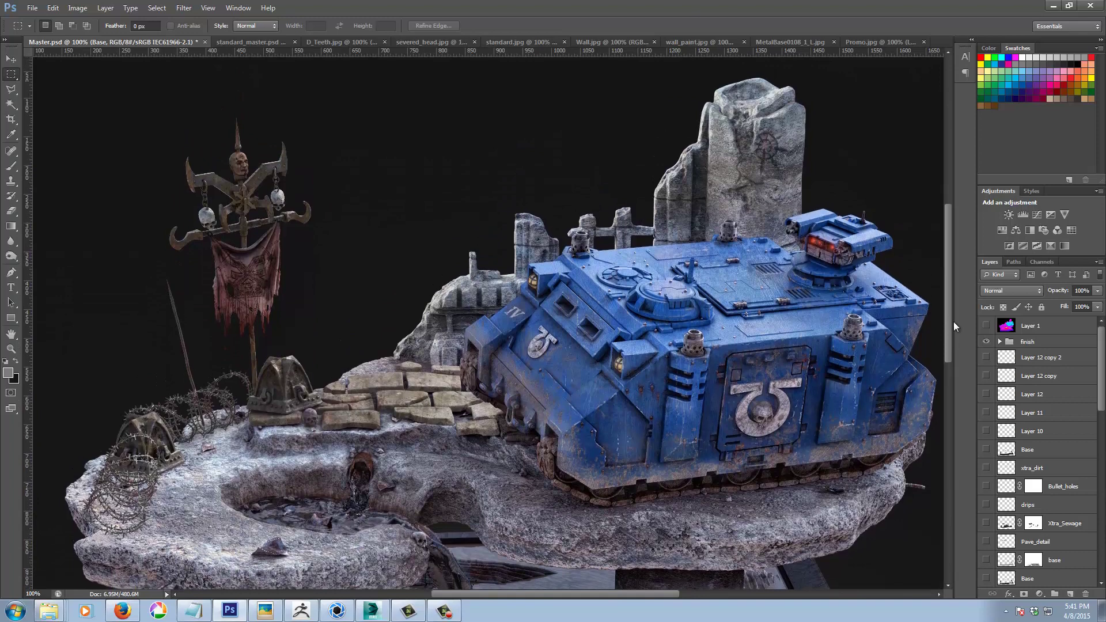
pyautogui.click(999, 342)
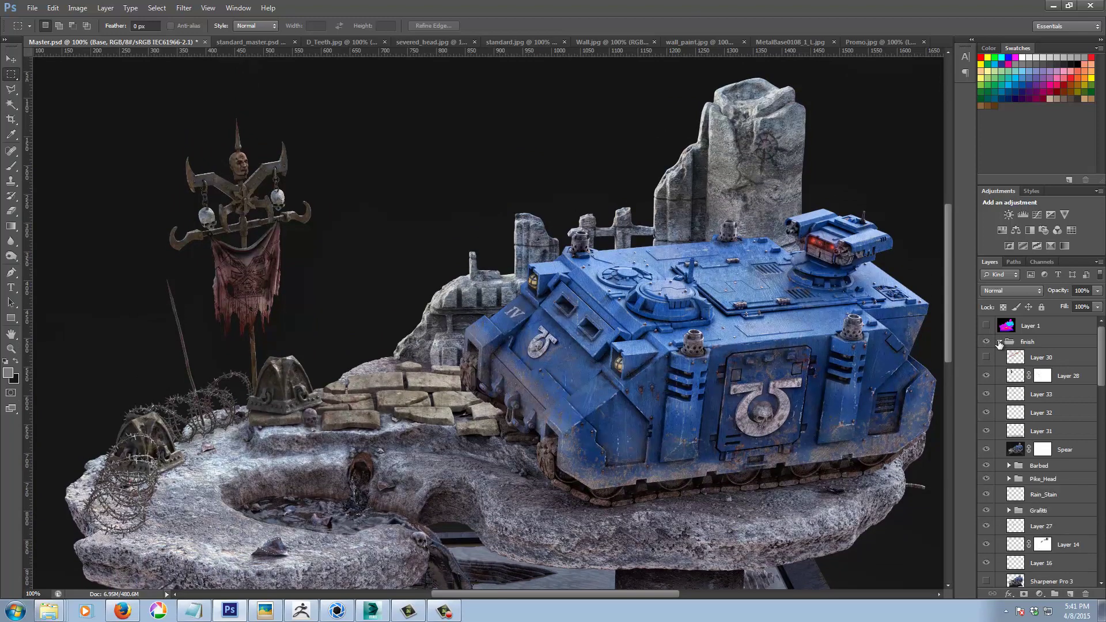
pyautogui.click(986, 376)
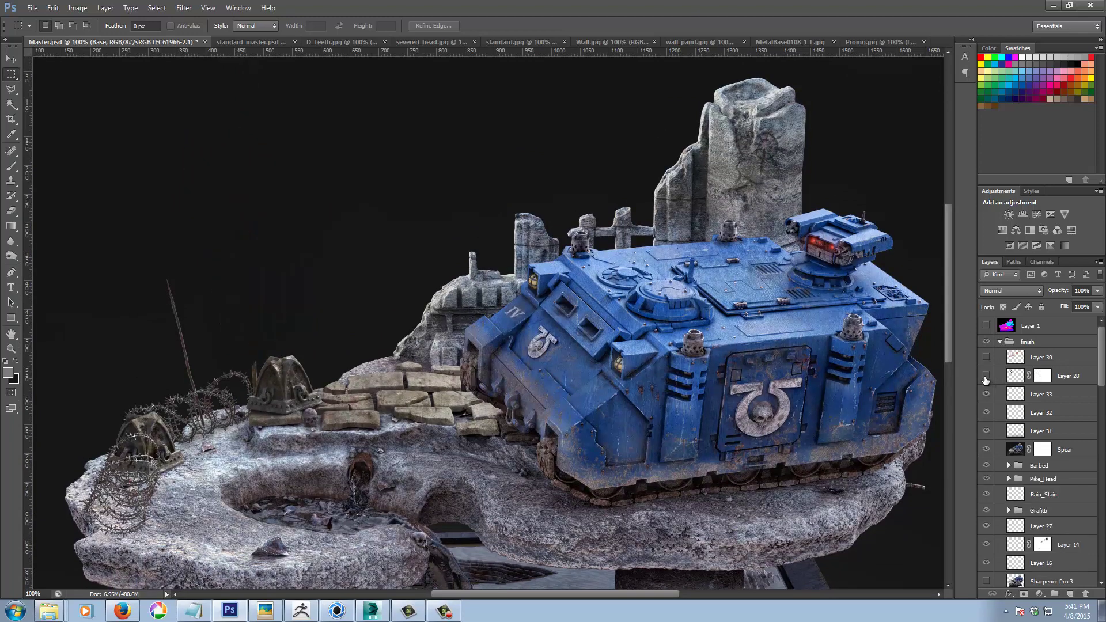
pyautogui.click(985, 376)
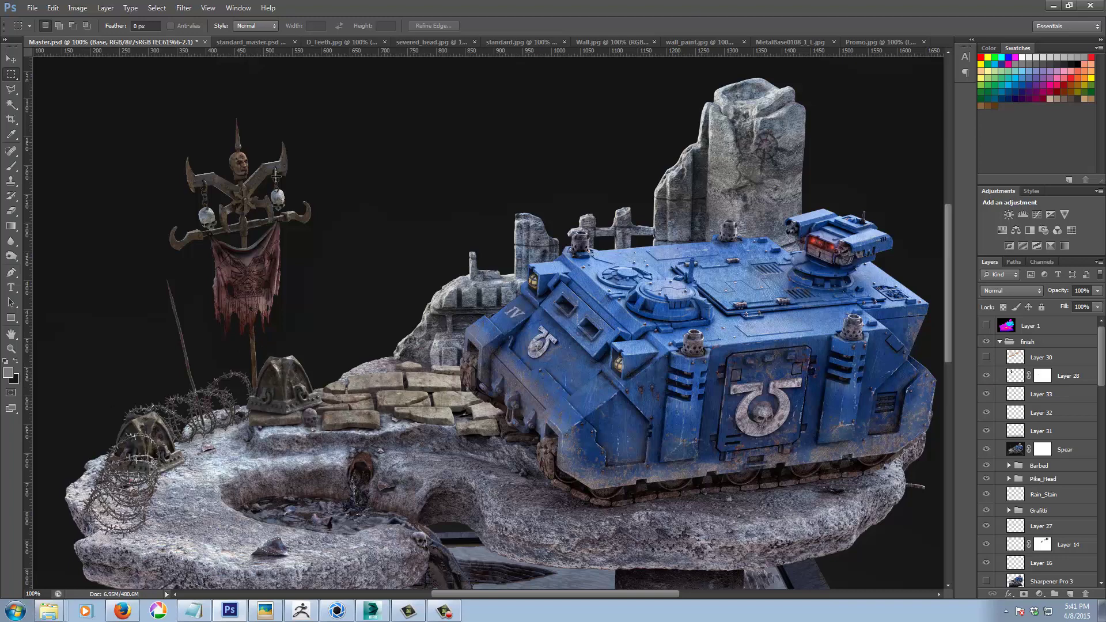
# Step: Switch to standard_master.psd and review its layer stack from the base layer up to Sharpener Pro 3
pyautogui.click(246, 42)
pyautogui.moveTo(951, 290); pyautogui.dragTo(975, 339)
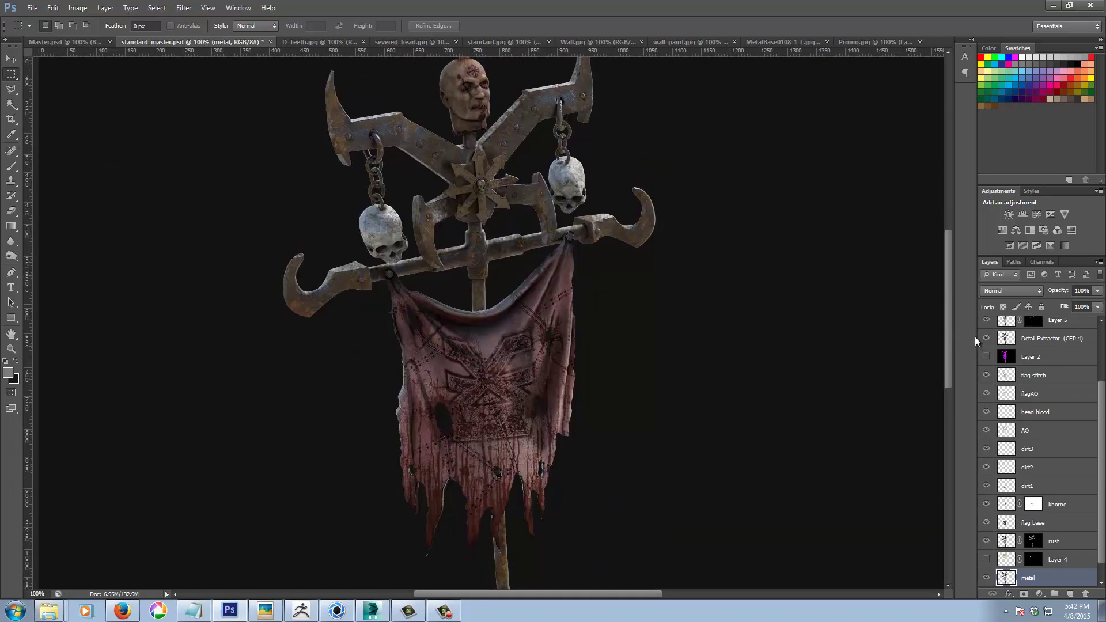
pyautogui.scroll(-1, 1102, 426)
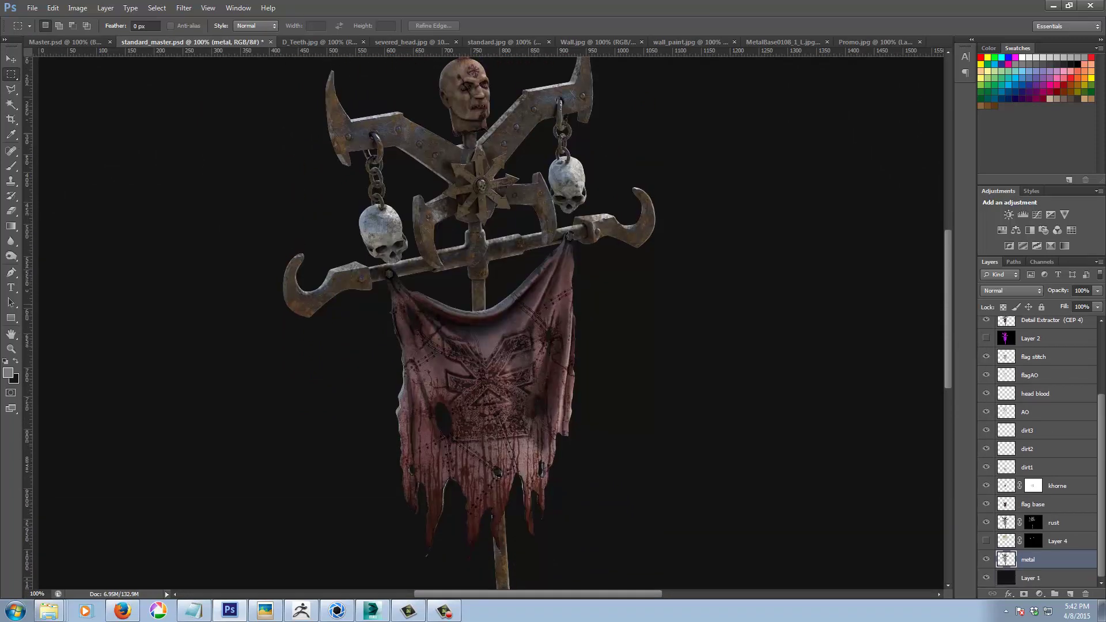
pyautogui.scroll(5, 1037, 452)
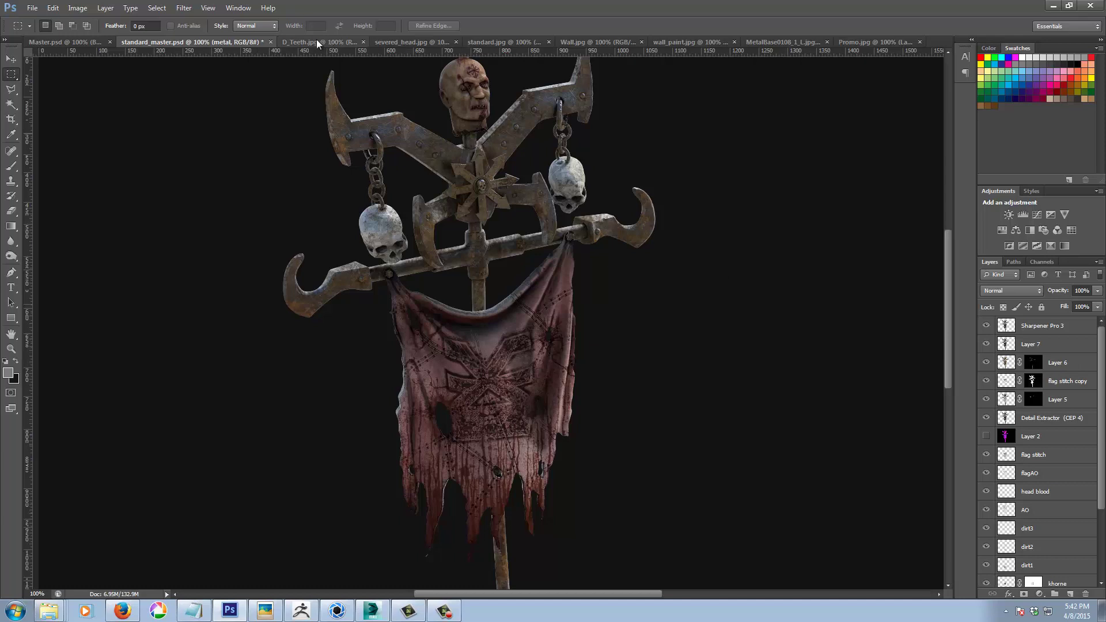
# Step: Show standard.jpg at 200% and inspect the unpainted standard from the torn banner up to the spike
pyautogui.click(479, 42)
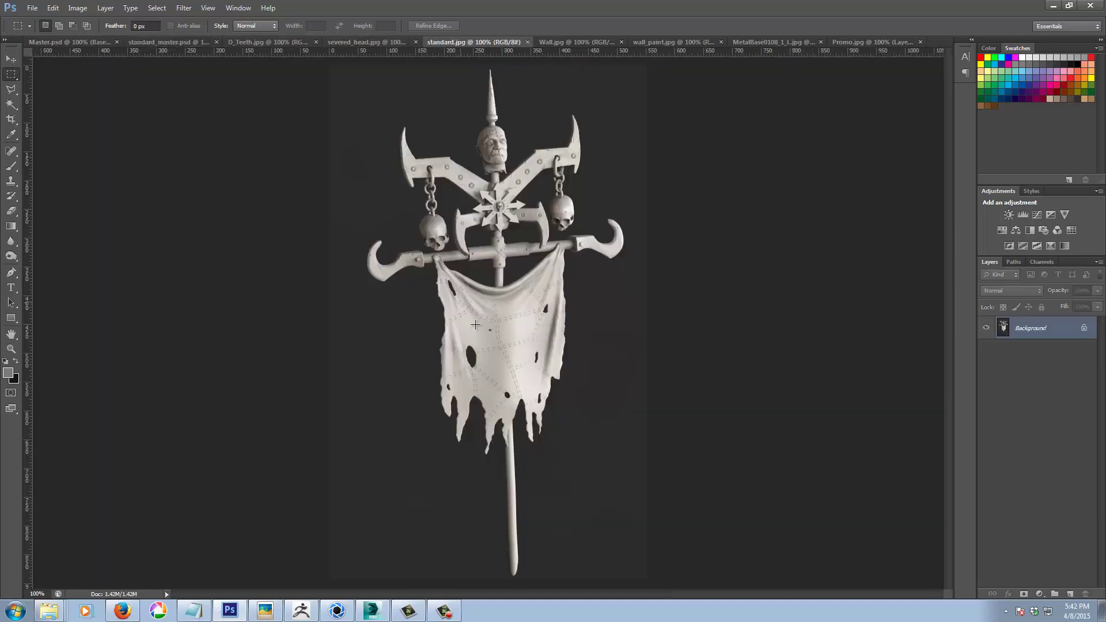
pyautogui.hotkey('ctrl', '+')
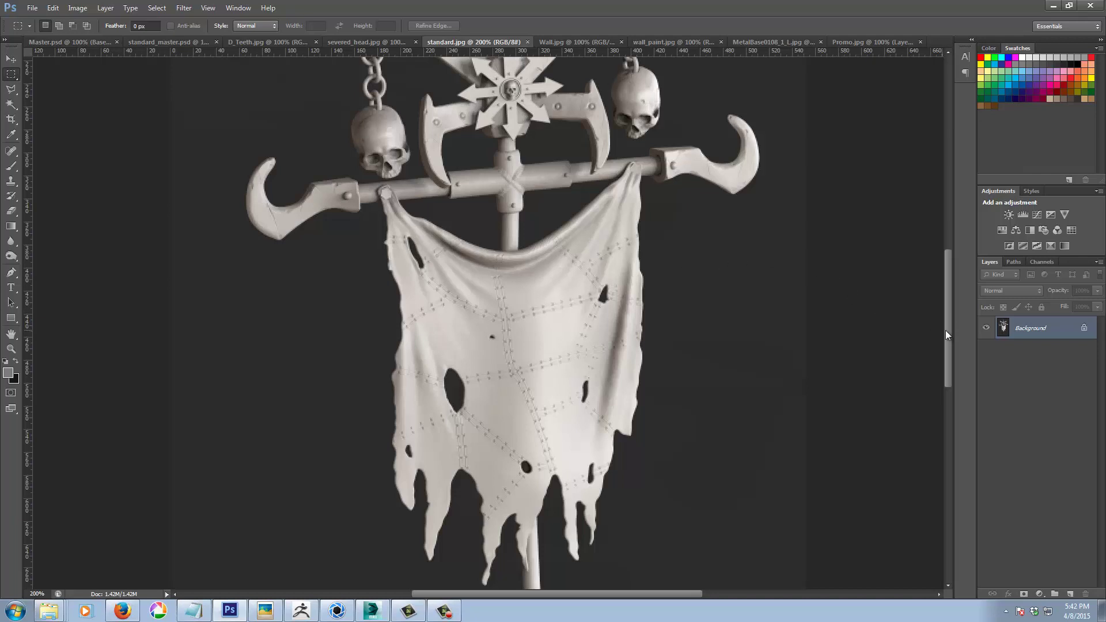
pyautogui.moveTo(947, 330); pyautogui.dragTo(962, 254)
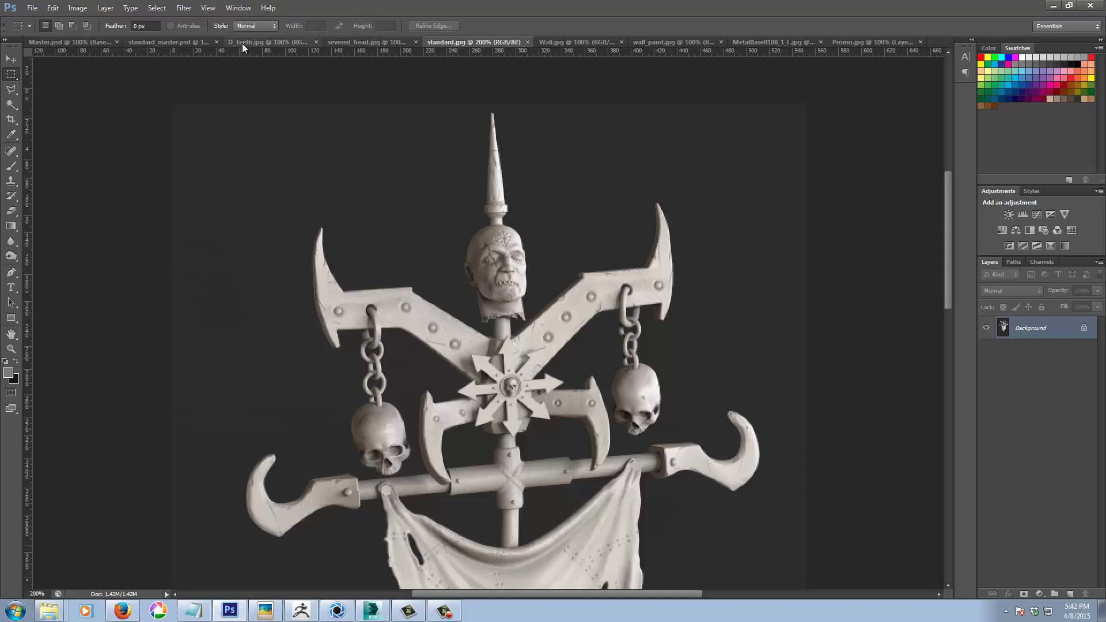
# Step: Return to standard_master.psd to examine the painted standard and its lower layers, and bring up severed_head.jpg for comparison
pyautogui.click(160, 42)
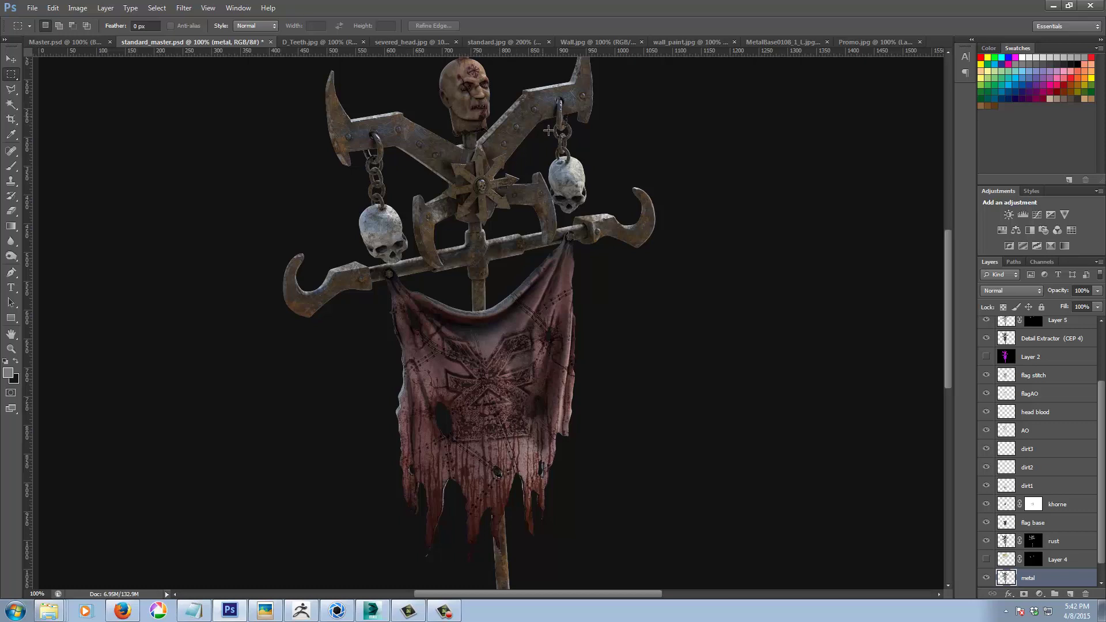
pyautogui.moveTo(945, 312)
pyautogui.mouseDown()
pyautogui.moveTo(947, 277)
pyautogui.moveTo(953, 372)
pyautogui.moveTo(947, 302)
pyautogui.mouseUp()
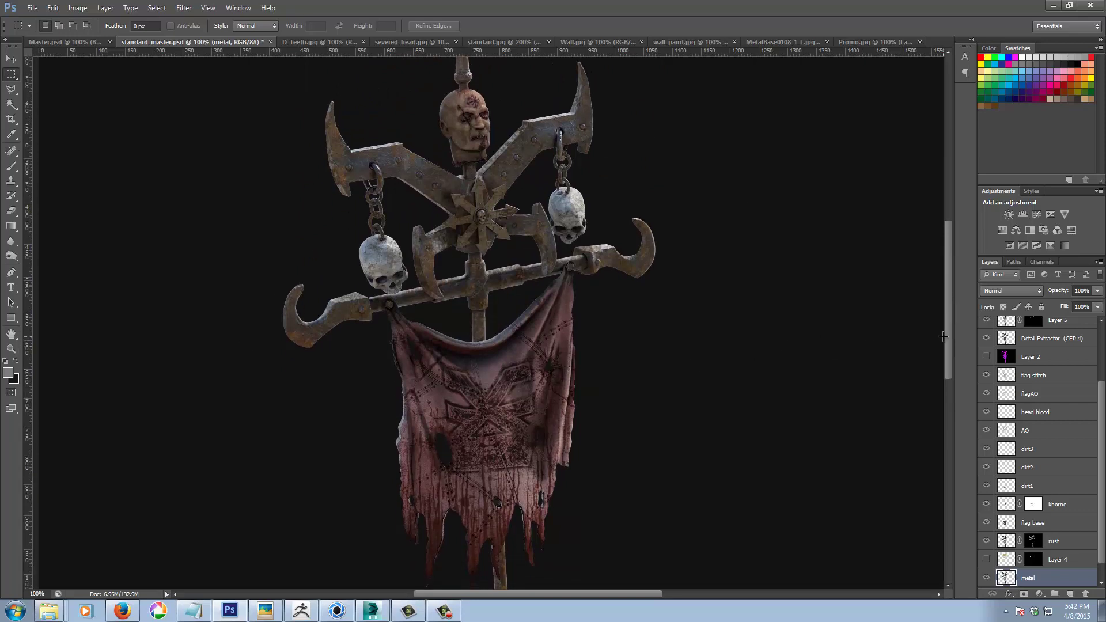
pyautogui.moveTo(948, 337)
pyautogui.mouseDown()
pyautogui.moveTo(959, 296)
pyautogui.moveTo(966, 415)
pyautogui.moveTo(964, 344)
pyautogui.mouseUp()
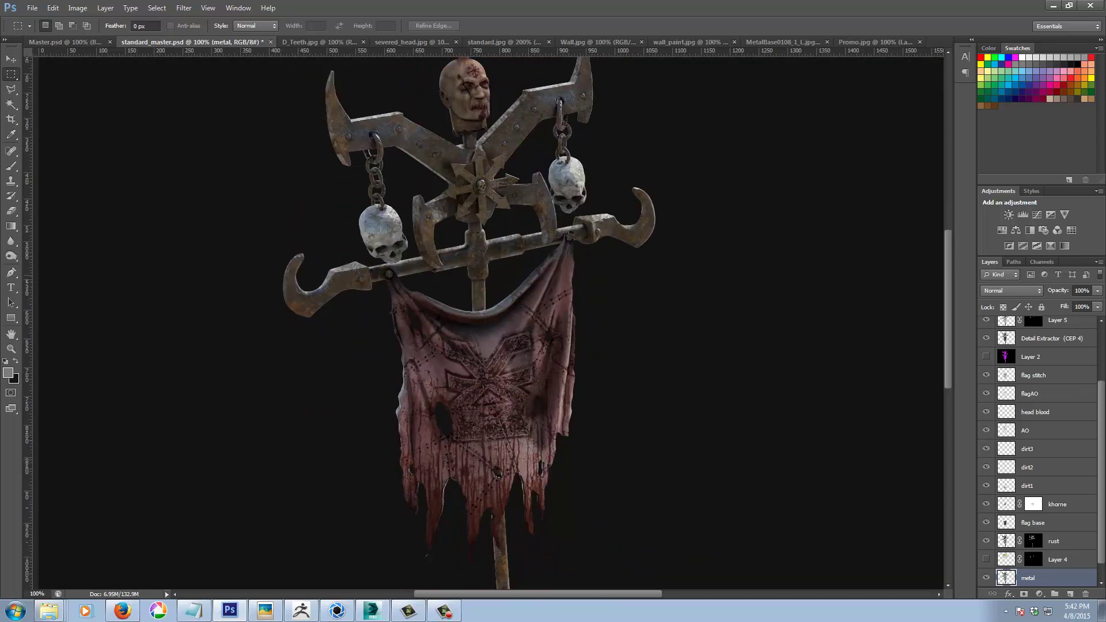
pyautogui.scroll(-1, 1100, 435)
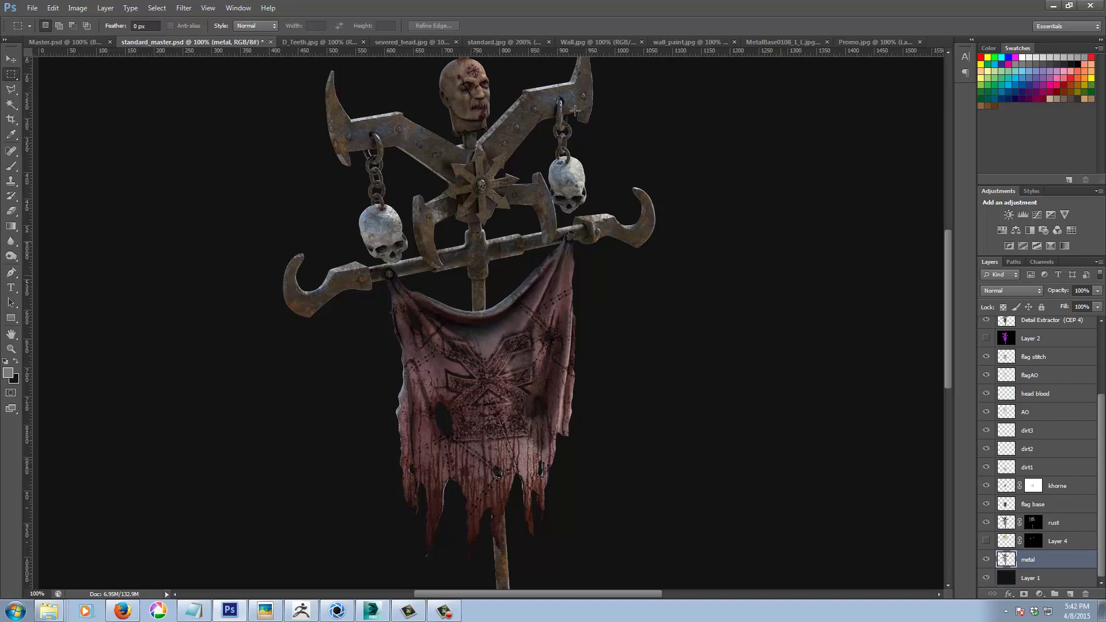
pyautogui.click(386, 43)
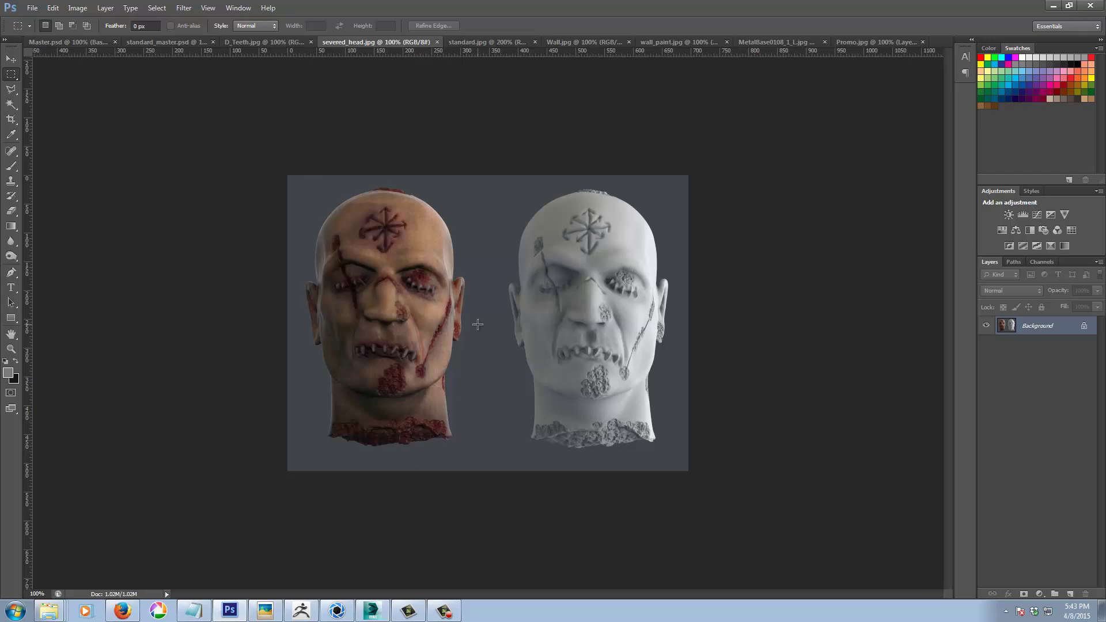
# Step: Return to Master.psd and frame the standard, ruined pillar and tank in view
pyautogui.click(47, 40)
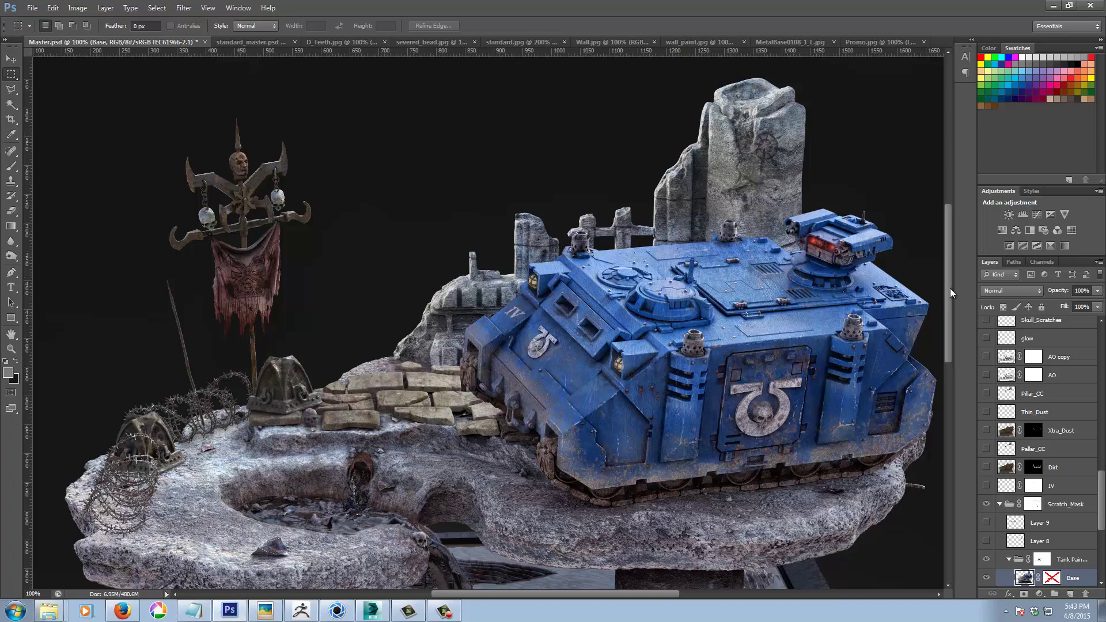
pyautogui.moveTo(950, 289); pyautogui.dragTo(959, 275)
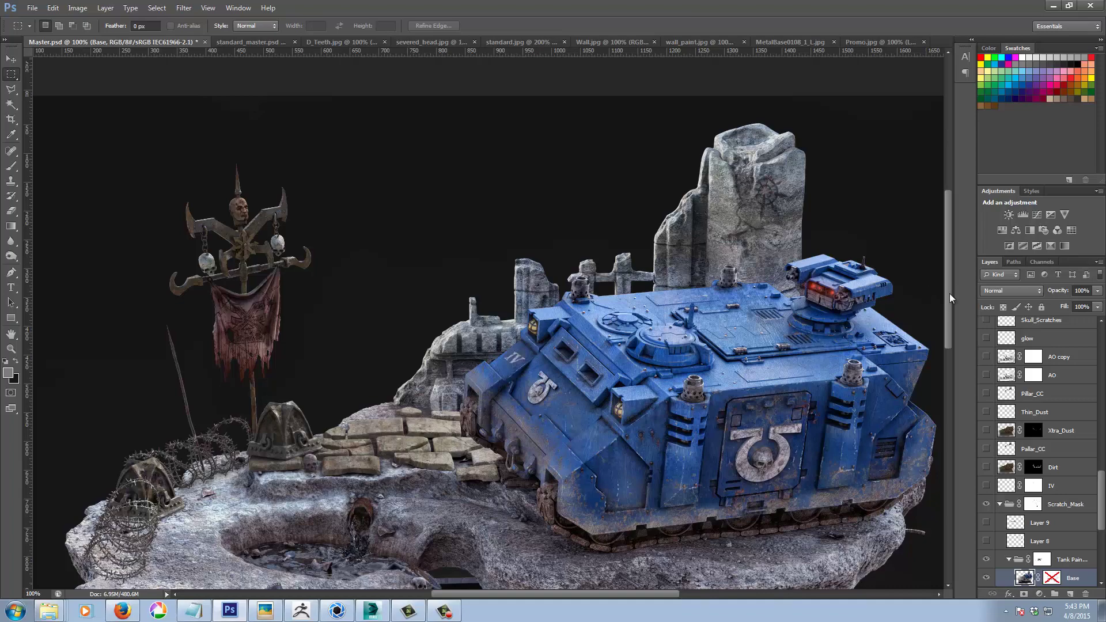
pyautogui.moveTo(949, 297)
pyautogui.mouseDown()
pyautogui.moveTo(951, 367)
pyautogui.moveTo(956, 303)
pyautogui.mouseUp()
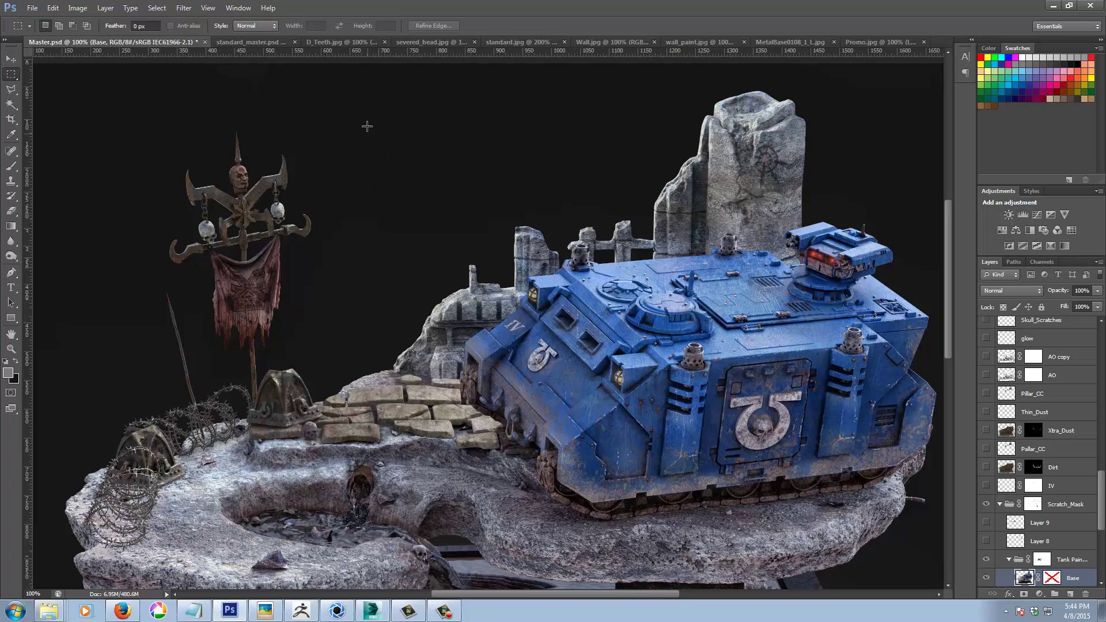
# Step: Compare the severed_head.jpg, Wall.jpg and wall_paint.jpg reference images, and return to the Master.psd composite
pyautogui.click(499, 42)
pyautogui.click(368, 41)
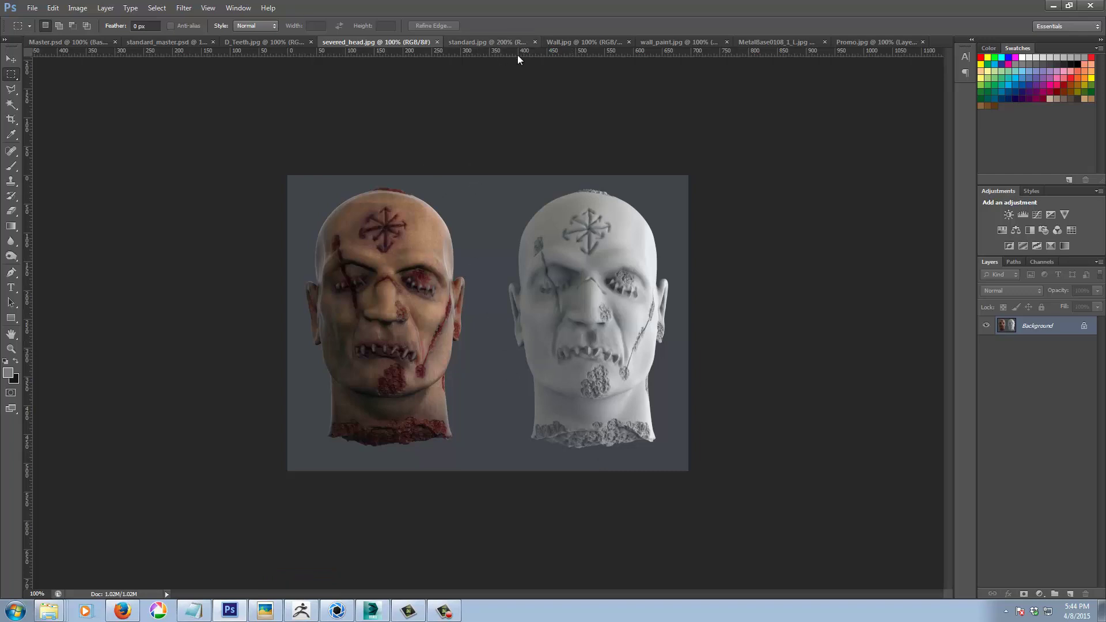
pyautogui.click(561, 41)
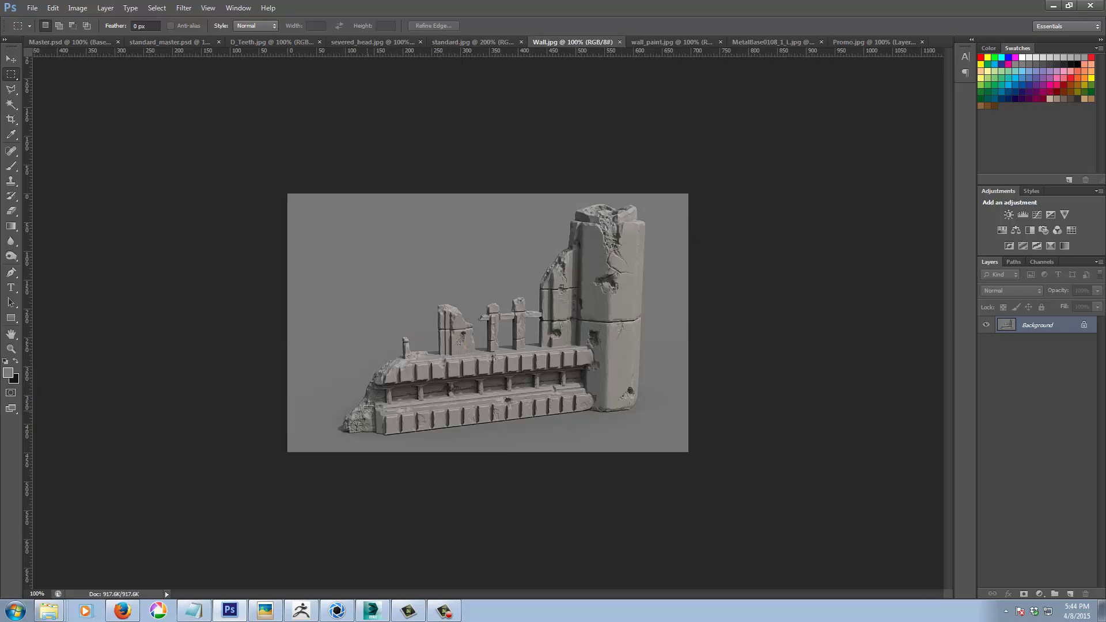
pyautogui.click(651, 43)
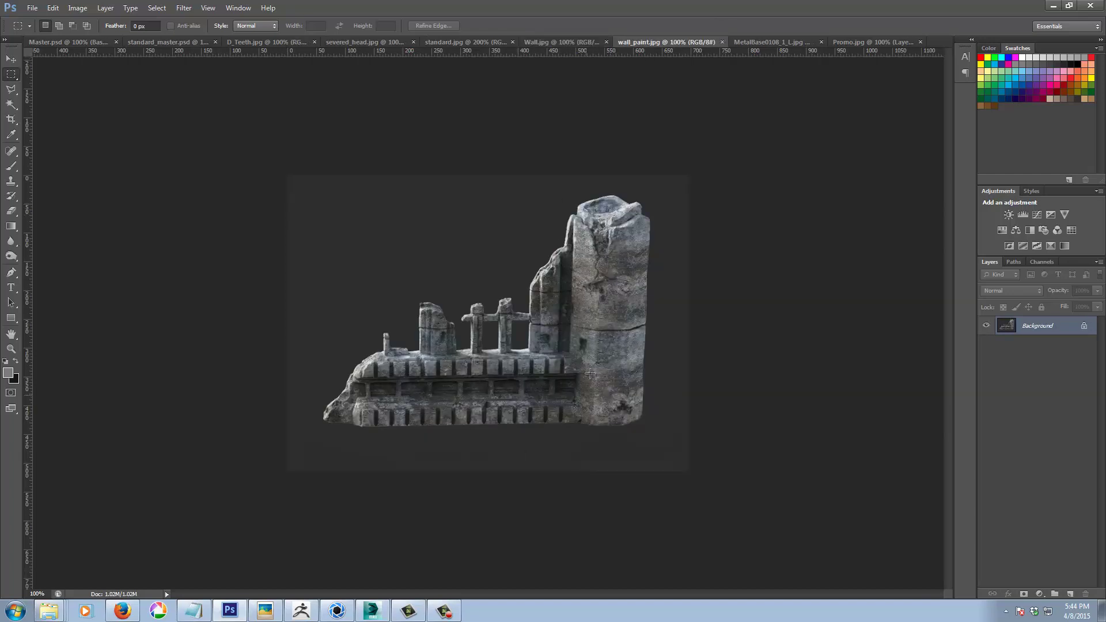
pyautogui.click(59, 42)
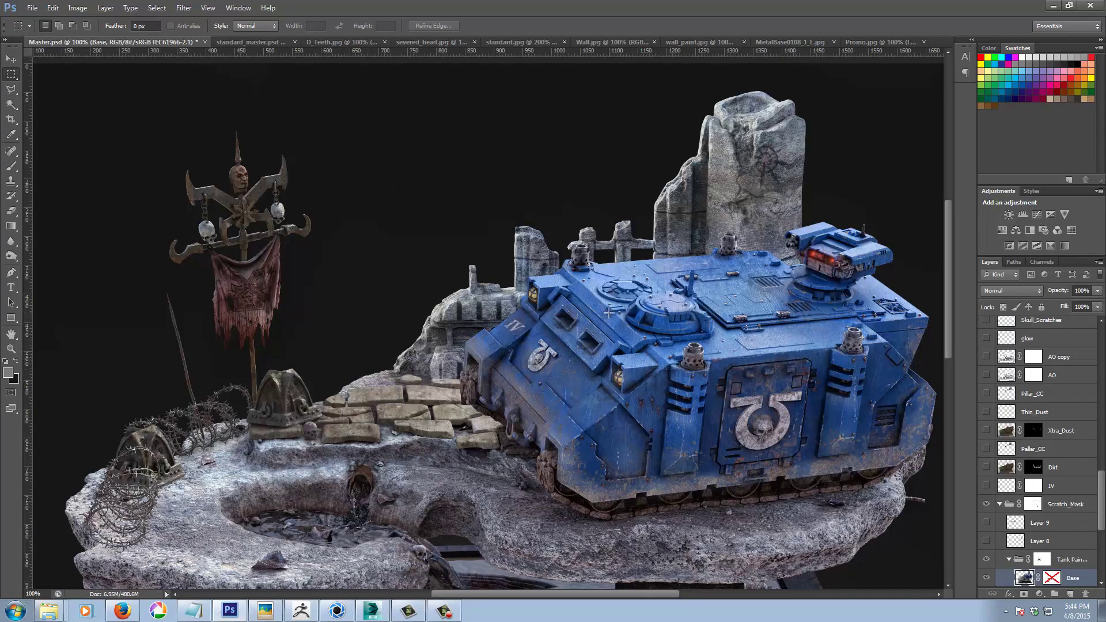
# Step: Compare the unpainted ruined wall in Wall.jpg with its painted version in wall_paint.jpg
pyautogui.click(675, 42)
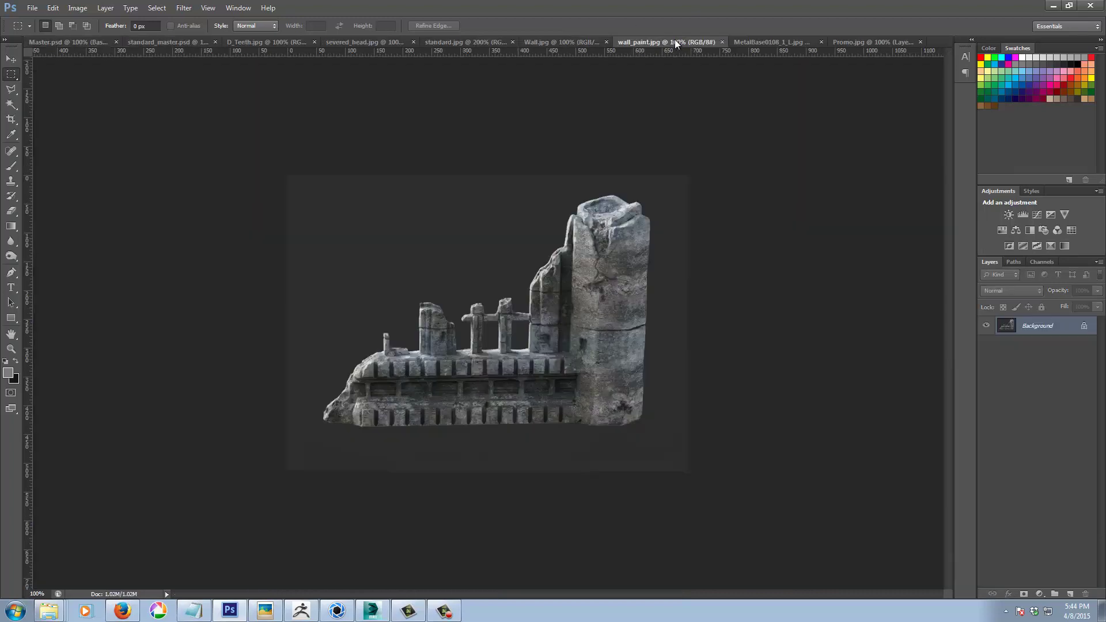
pyautogui.click(559, 43)
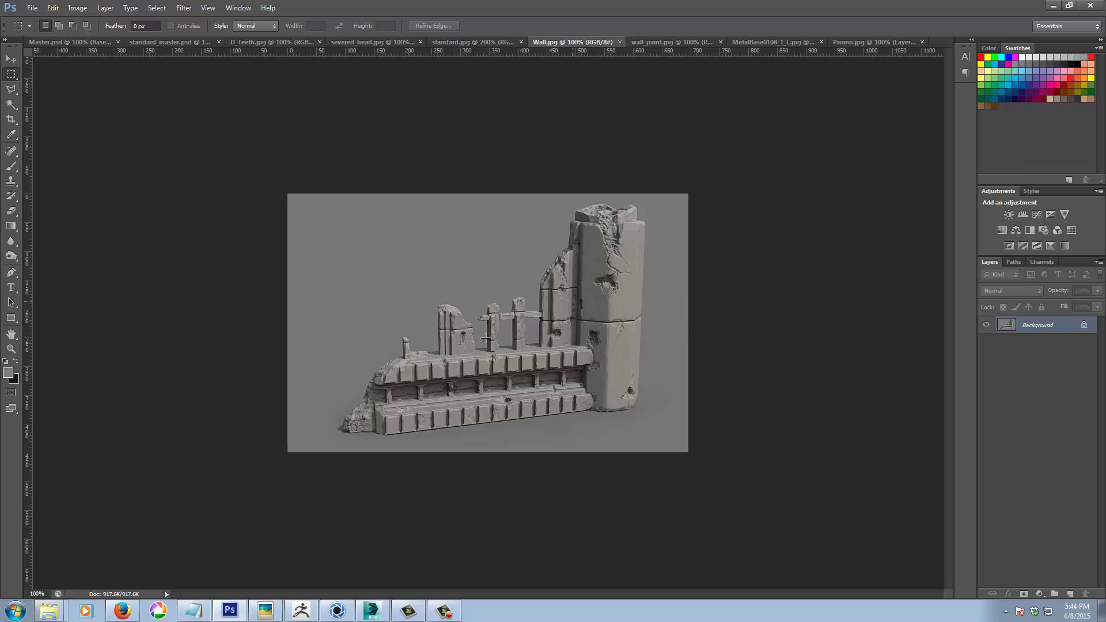
pyautogui.click(646, 42)
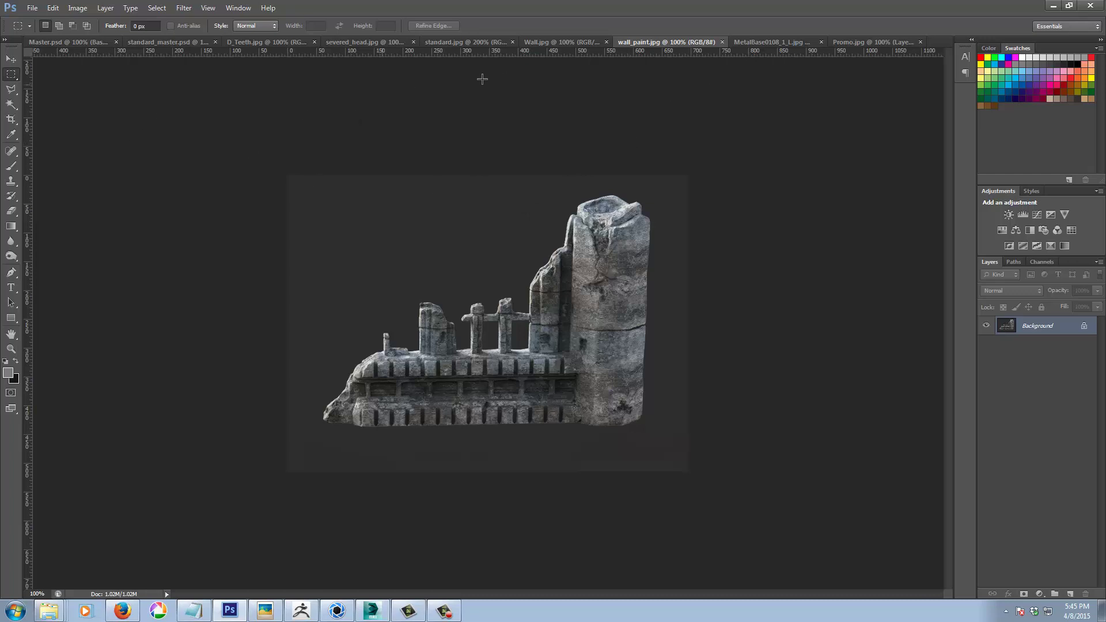
pyautogui.click(538, 44)
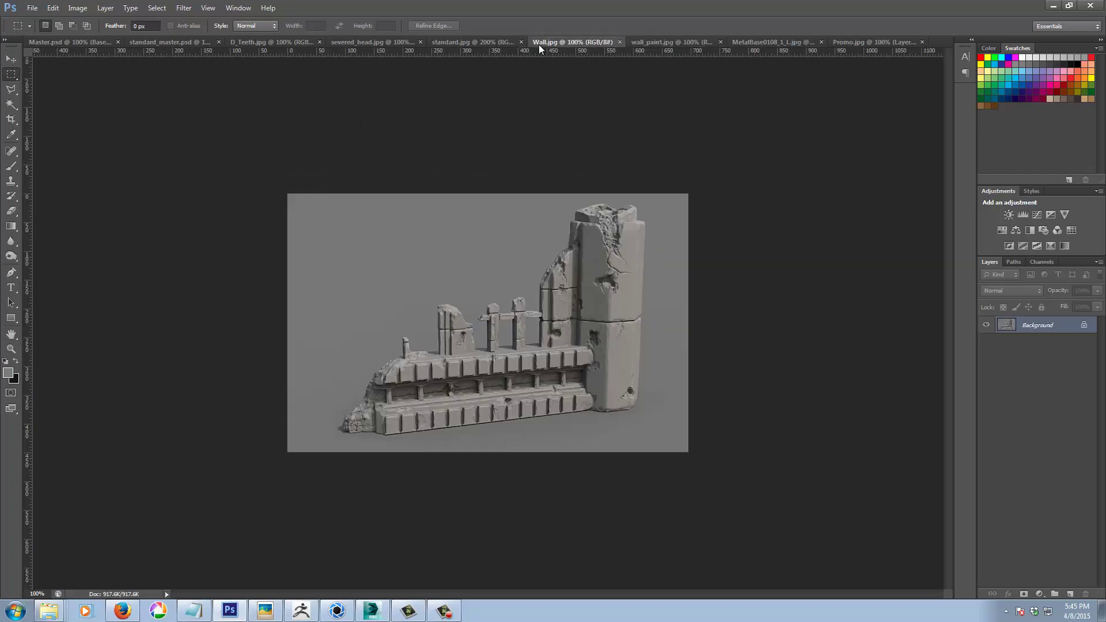
# Step: Review the standard.jpg and D_Teeth.jpg references, and return to Master.psd with the standard, pillar and tank framed
pyautogui.click(443, 44)
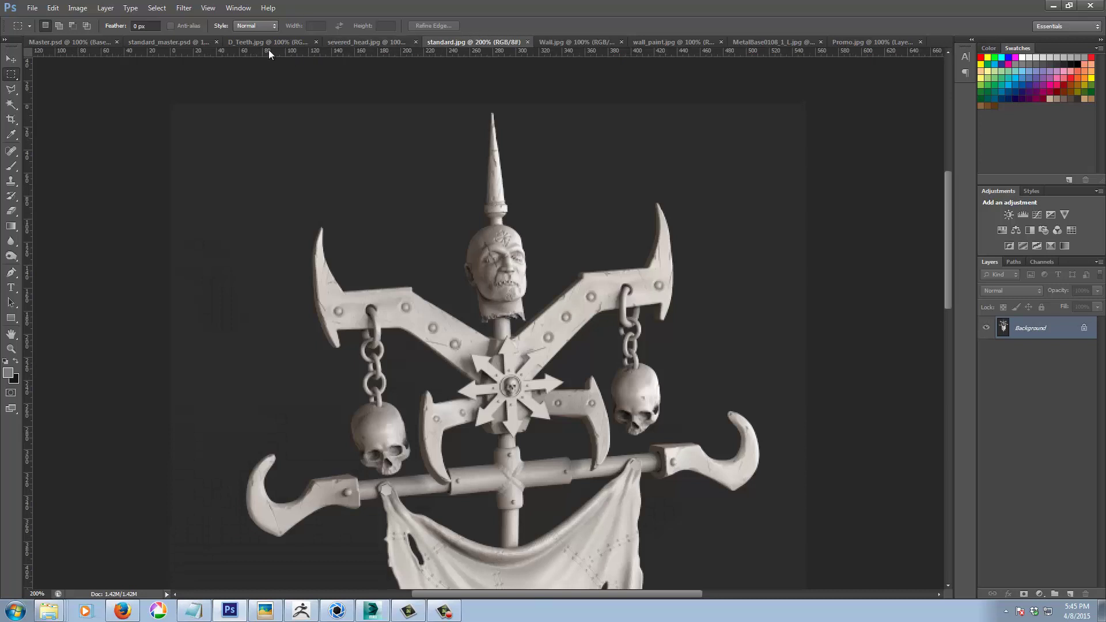
pyautogui.click(250, 42)
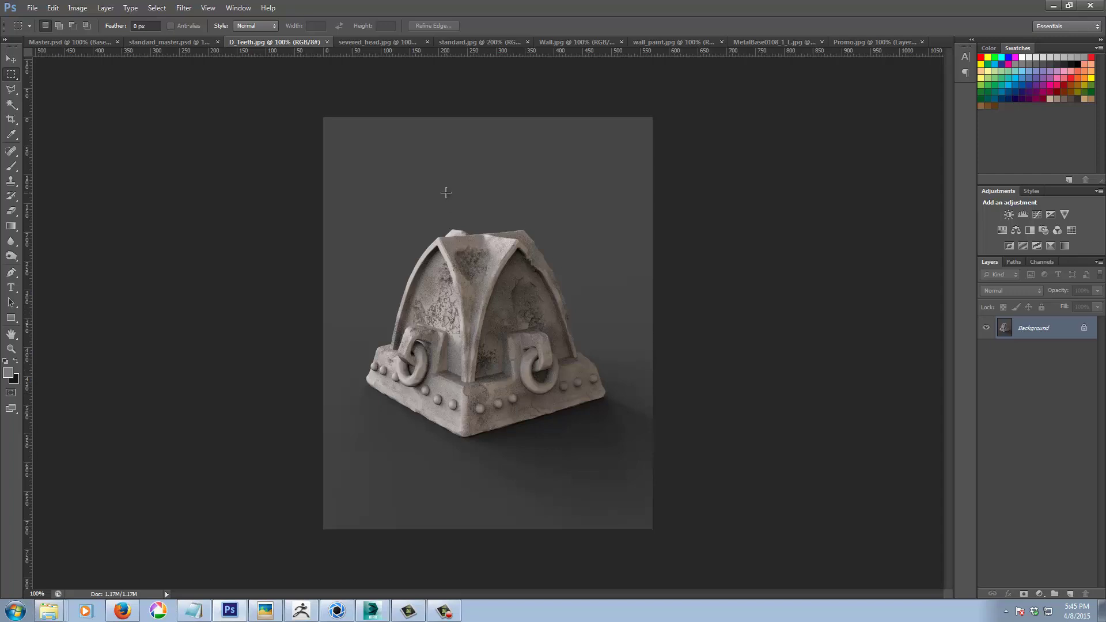
pyautogui.click(70, 41)
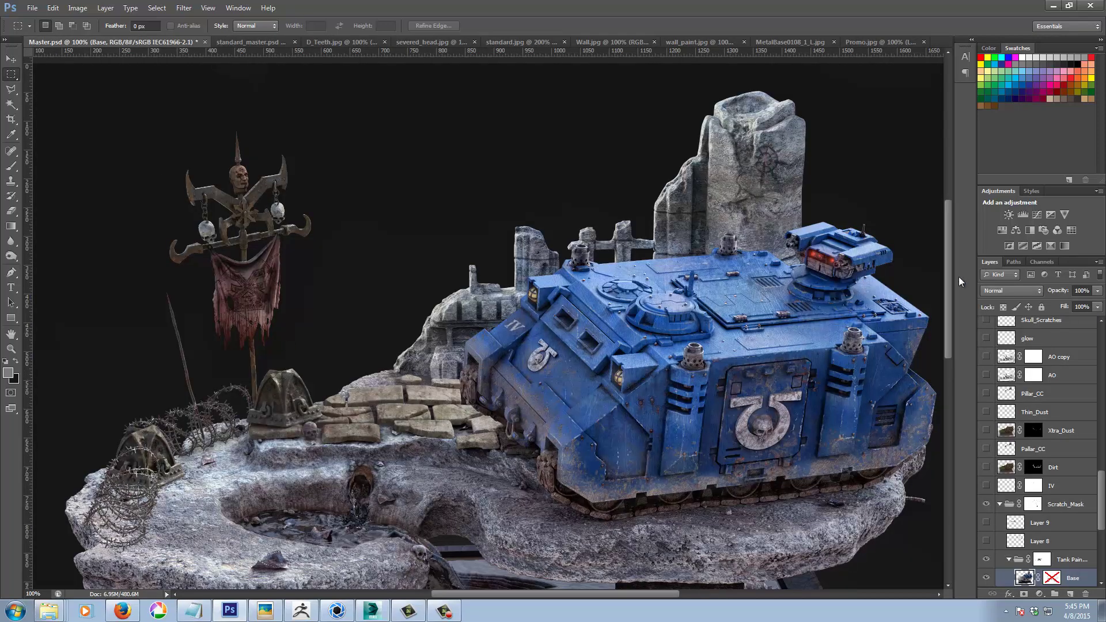
pyautogui.scroll(-5, 947, 278)
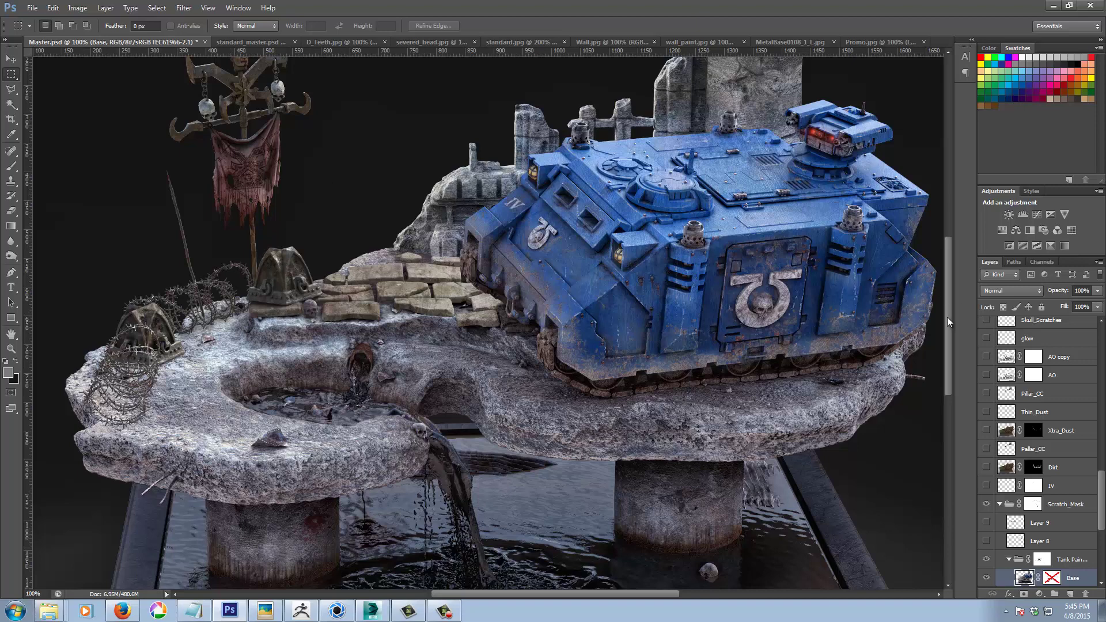
pyautogui.moveTo(946, 316); pyautogui.dragTo(953, 278)
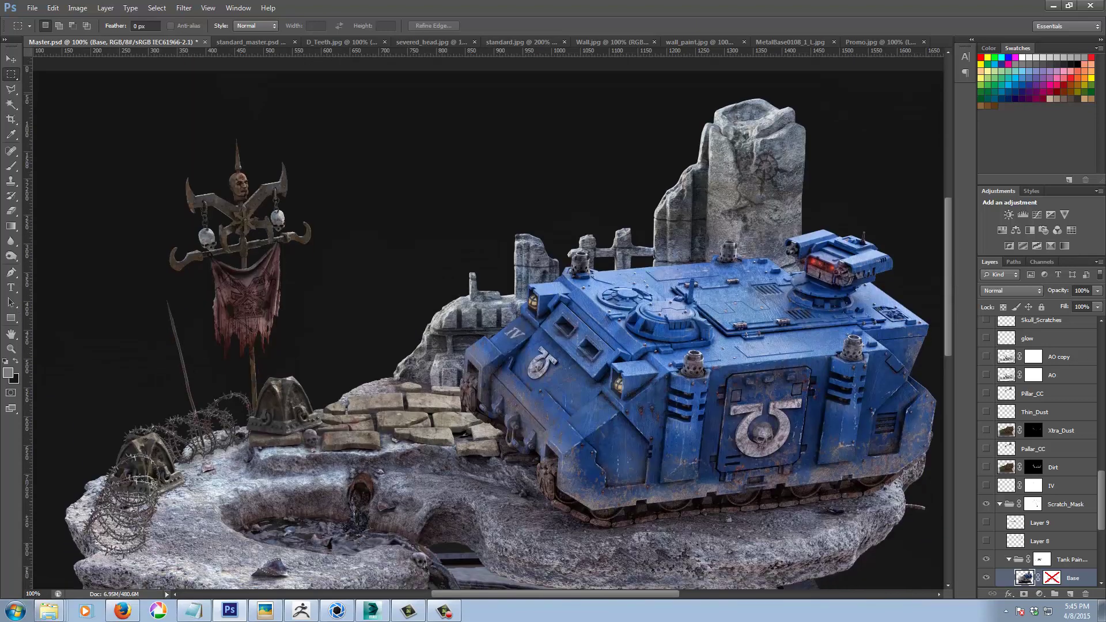
# Step: Hide the finish group and the BG layer in Master.psd to expose the unfinished diorama on transparency
pyautogui.moveTo(1101, 501); pyautogui.dragTo(1101, 354)
pyautogui.click(986, 342)
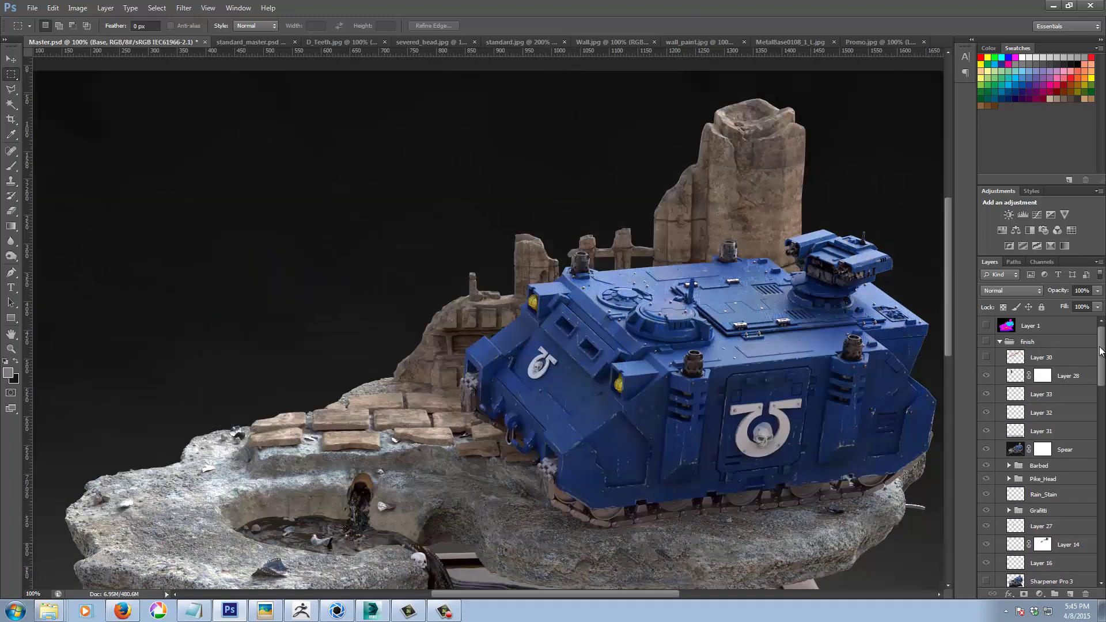
pyautogui.moveTo(1100, 351); pyautogui.dragTo(1103, 543)
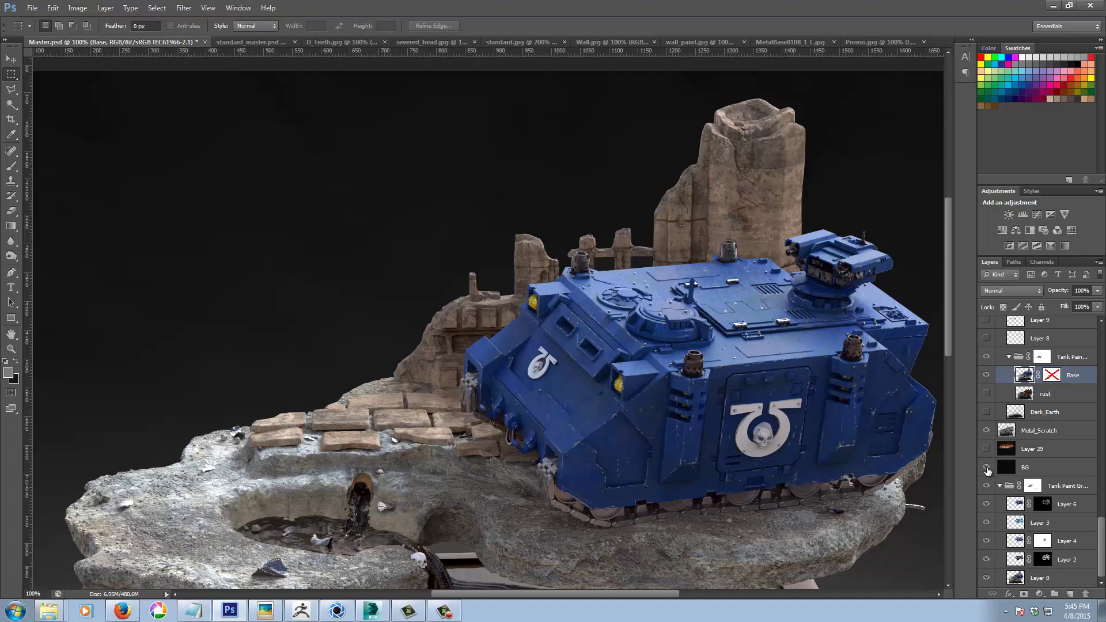
pyautogui.click(985, 468)
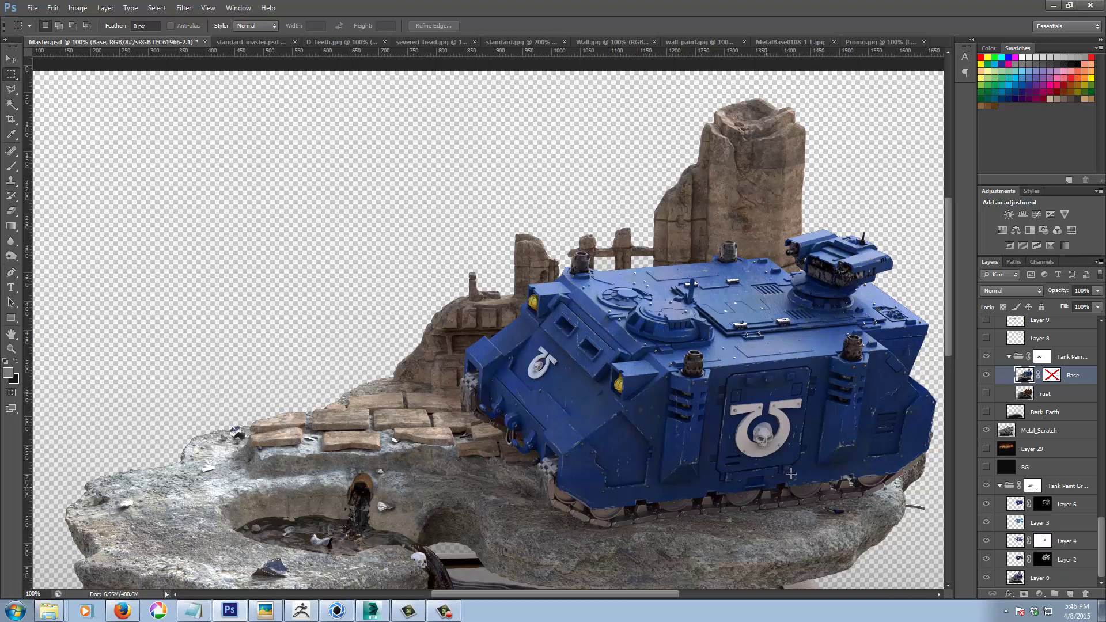
# Step: Hide the Base and Metal_Scratch layers, and check Layer 6 in the Tank Paint Group by toggling its visibility
pyautogui.click(985, 375)
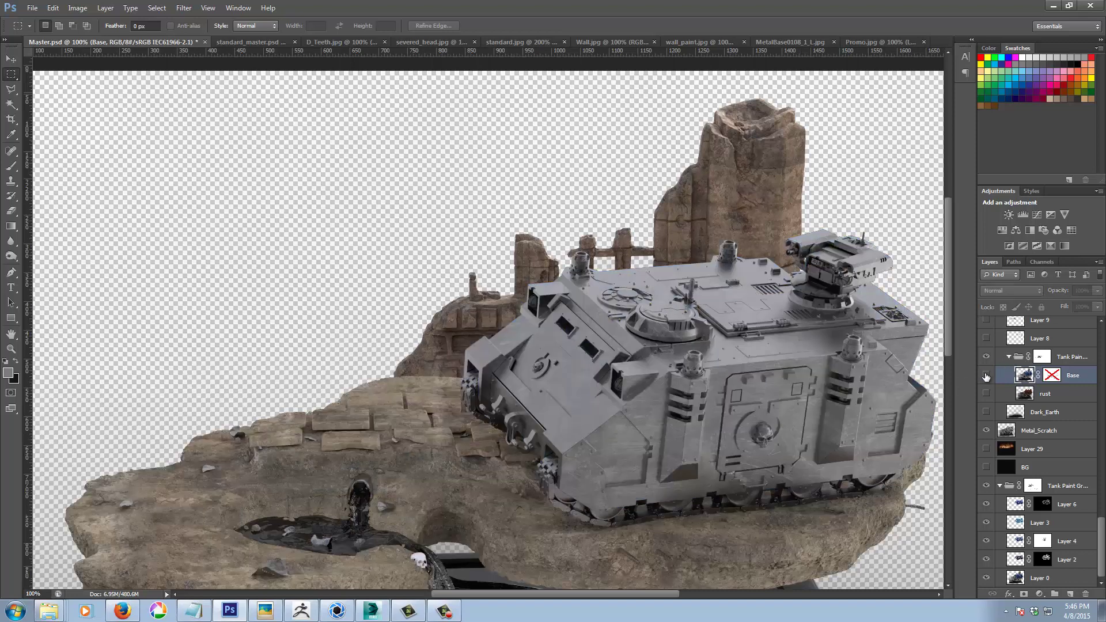
pyautogui.click(985, 430)
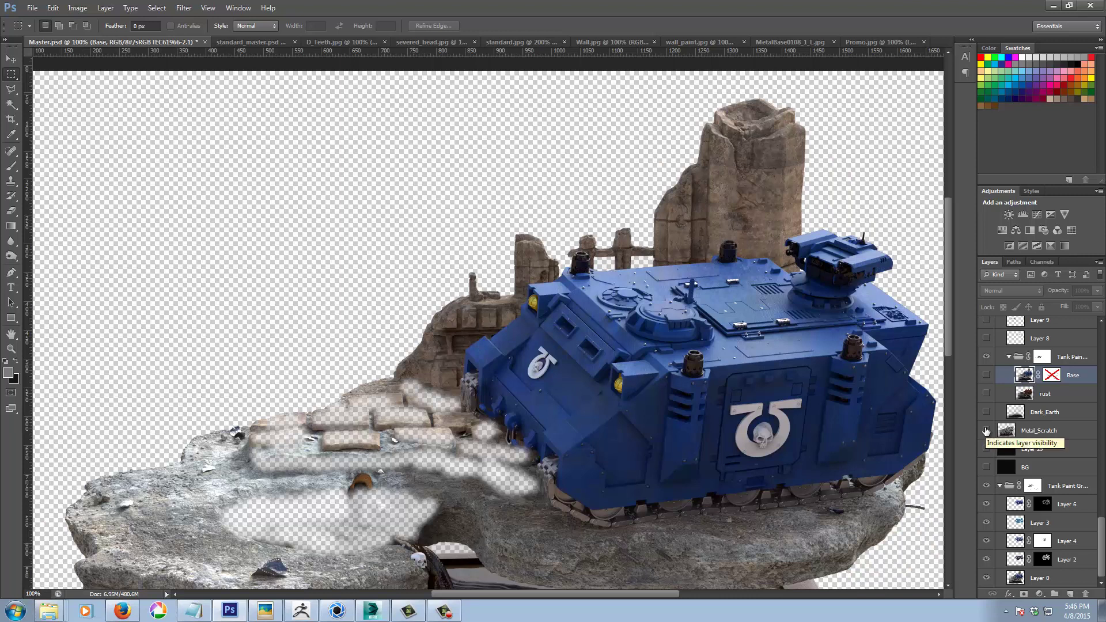
pyautogui.click(986, 505)
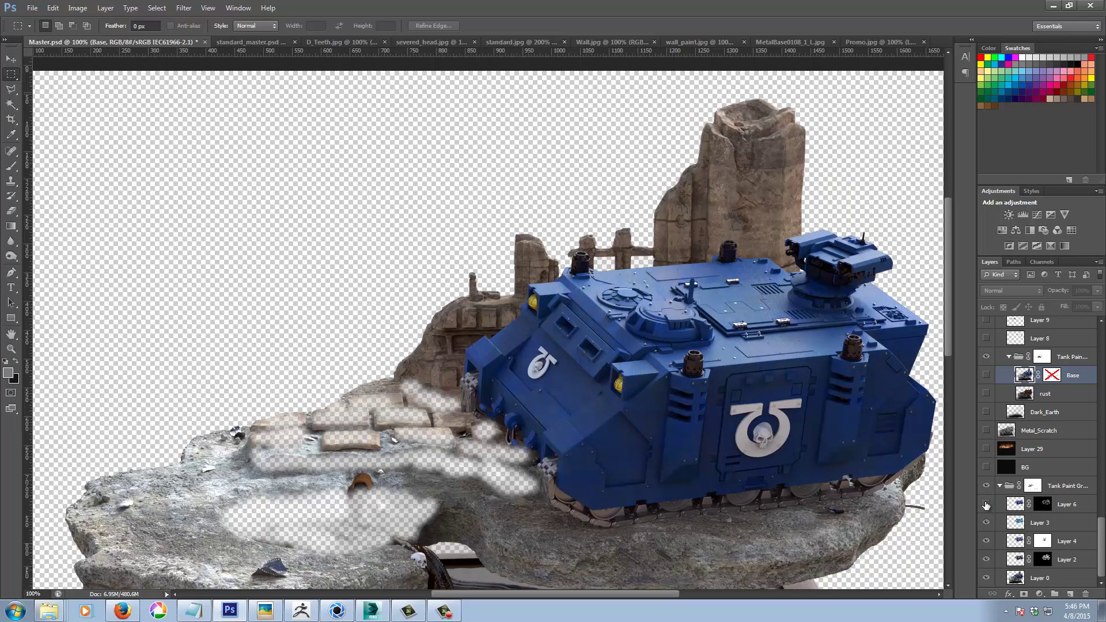
pyautogui.click(986, 505)
# Step: Disable the Tank Paint Group's layer mask and hide Layers 6, 3, 4 and 2, leaving only Layer 0 shown
pyautogui.rightClick(1032, 487)
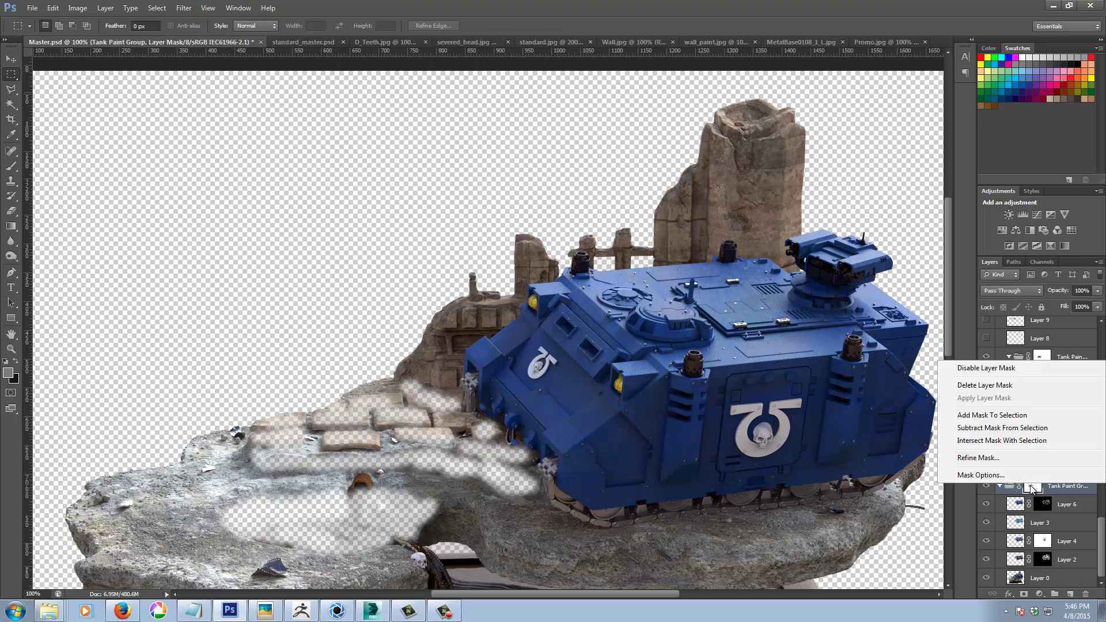
pyautogui.click(979, 368)
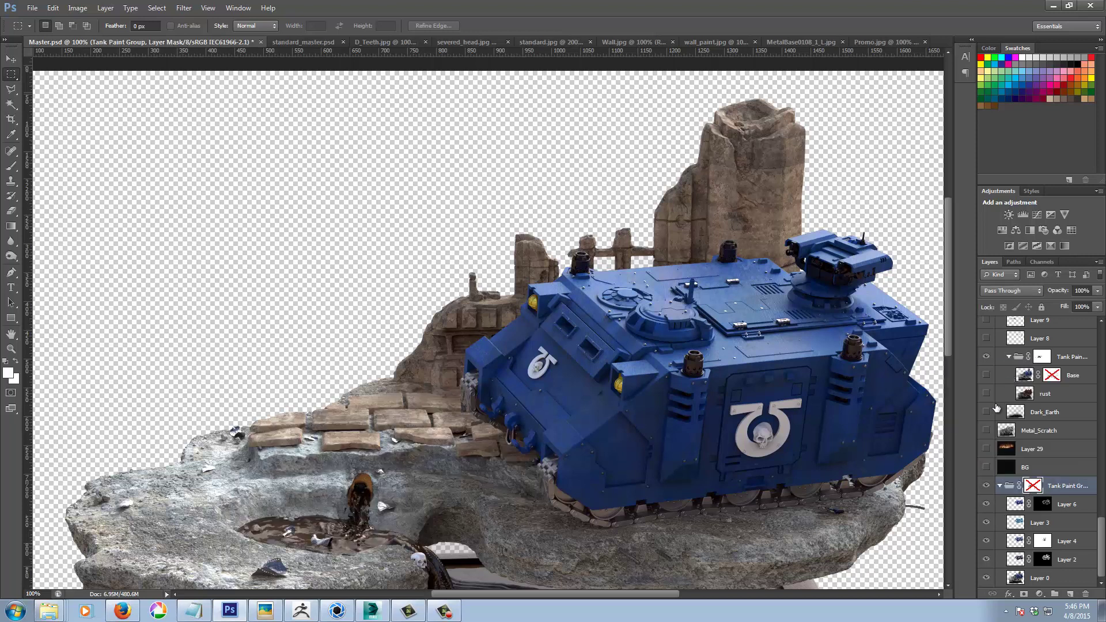
pyautogui.click(985, 504)
pyautogui.click(985, 523)
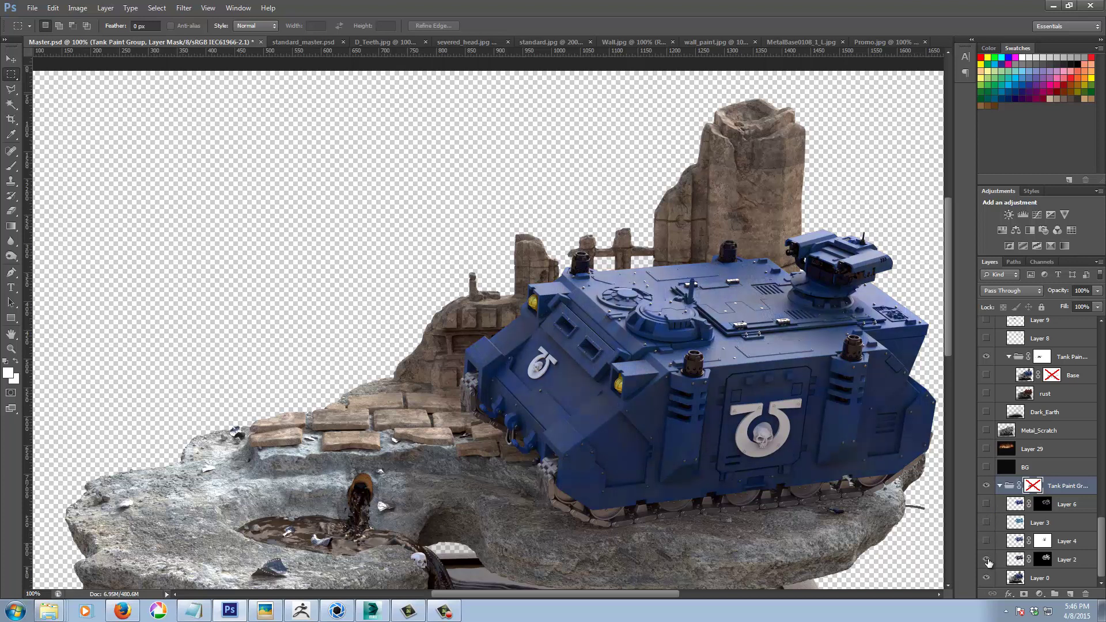
pyautogui.click(986, 559)
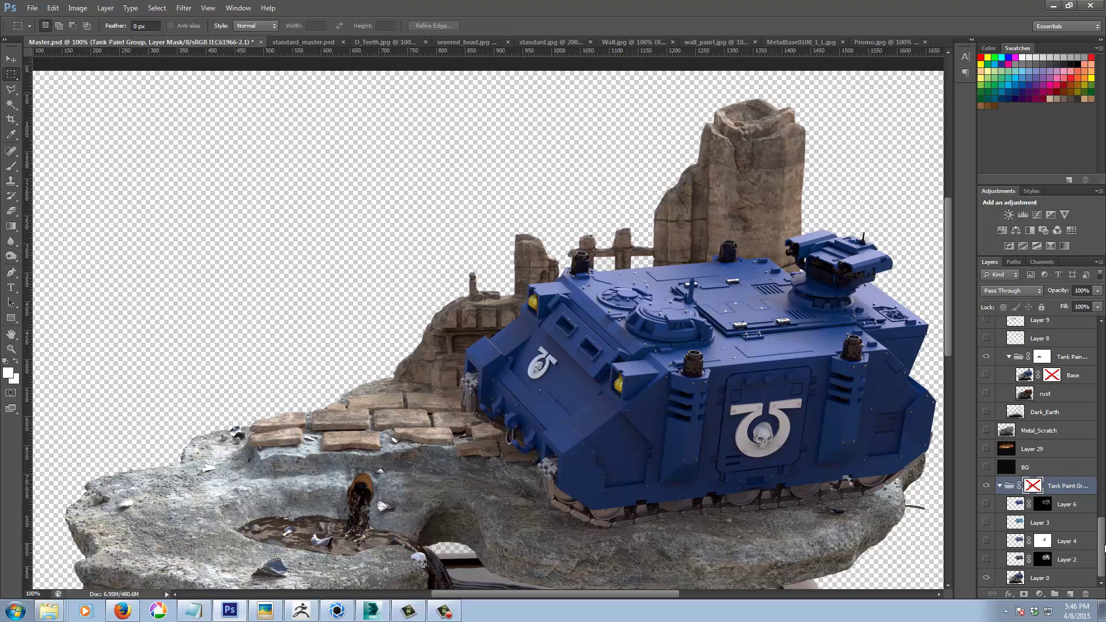
# Step: Examine the raw Layer 0 render from the tank down to the water and plinth
pyautogui.moveTo(1103, 547)
pyautogui.mouseDown()
pyautogui.moveTo(1100, 407)
pyautogui.moveTo(1102, 544)
pyautogui.mouseUp()
pyautogui.scroll(-3, 1050, 369)
pyautogui.moveTo(948, 278); pyautogui.dragTo(954, 307)
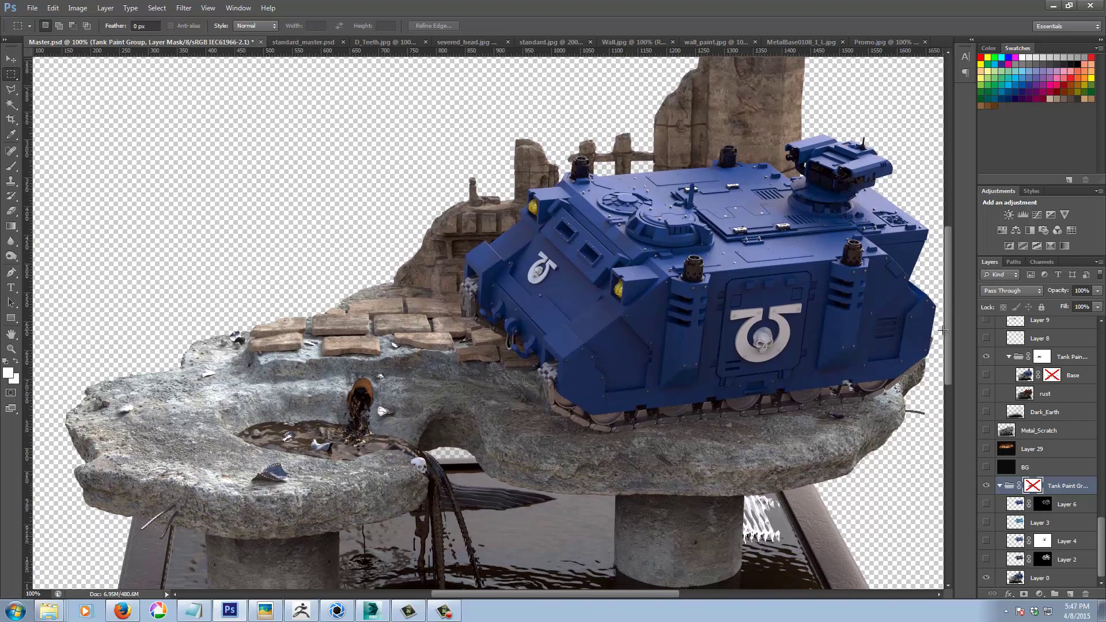
pyautogui.moveTo(947, 330); pyautogui.dragTo(948, 375)
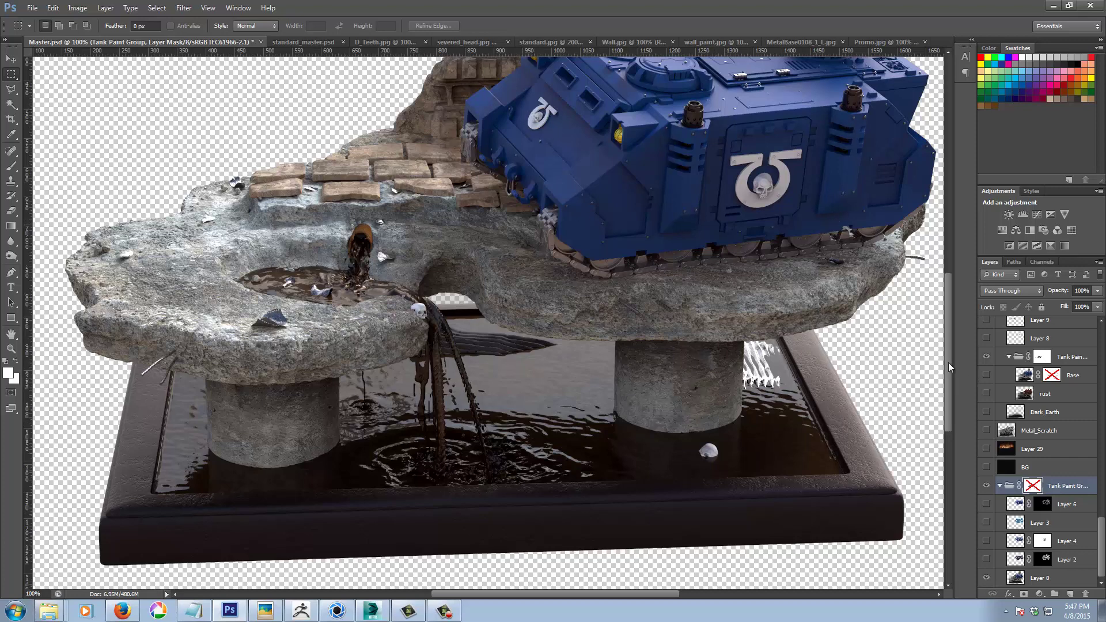
pyautogui.moveTo(948, 362); pyautogui.dragTo(948, 304)
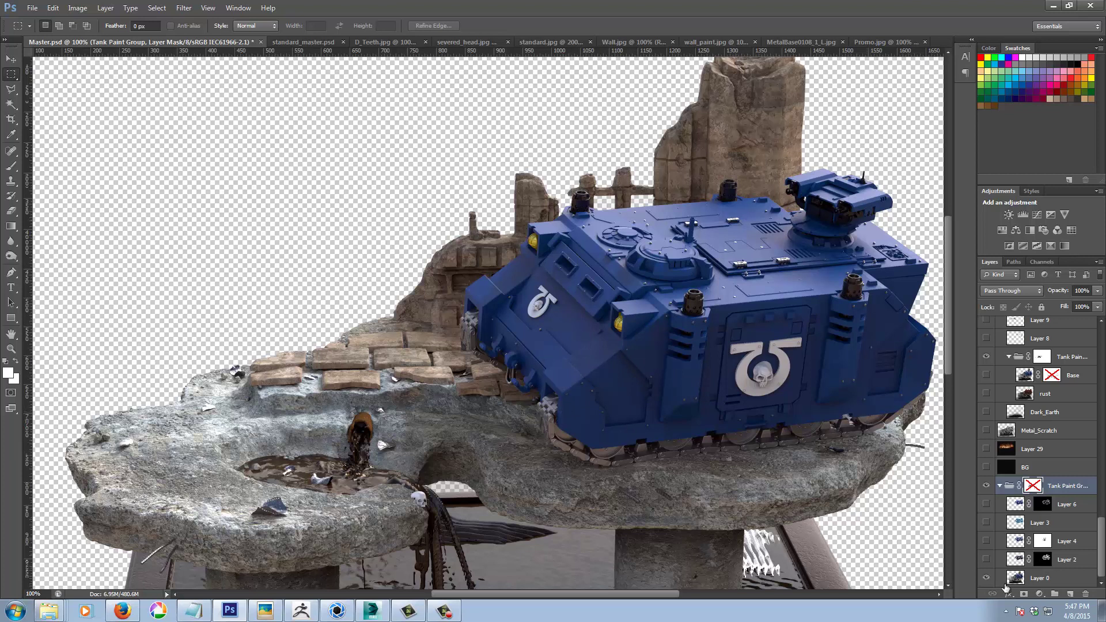
# Step: Show Layers 2, 4 and 3 of the Tank Paint Group again, and preview Layer 6 on and off
pyautogui.click(985, 559)
pyautogui.click(986, 559)
pyautogui.click(986, 559)
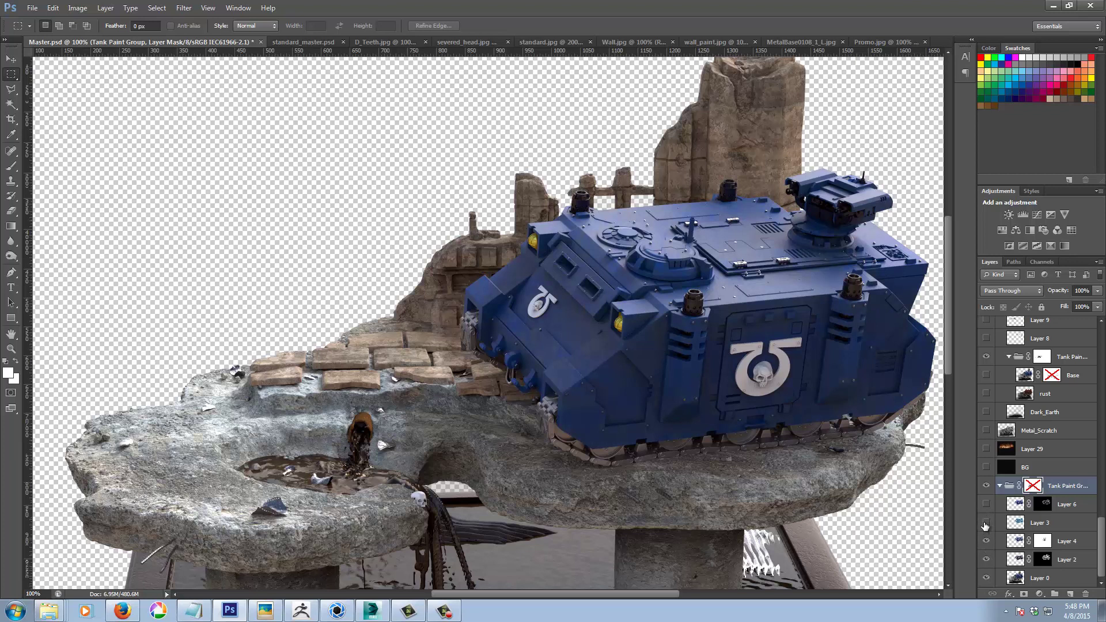
pyautogui.click(986, 522)
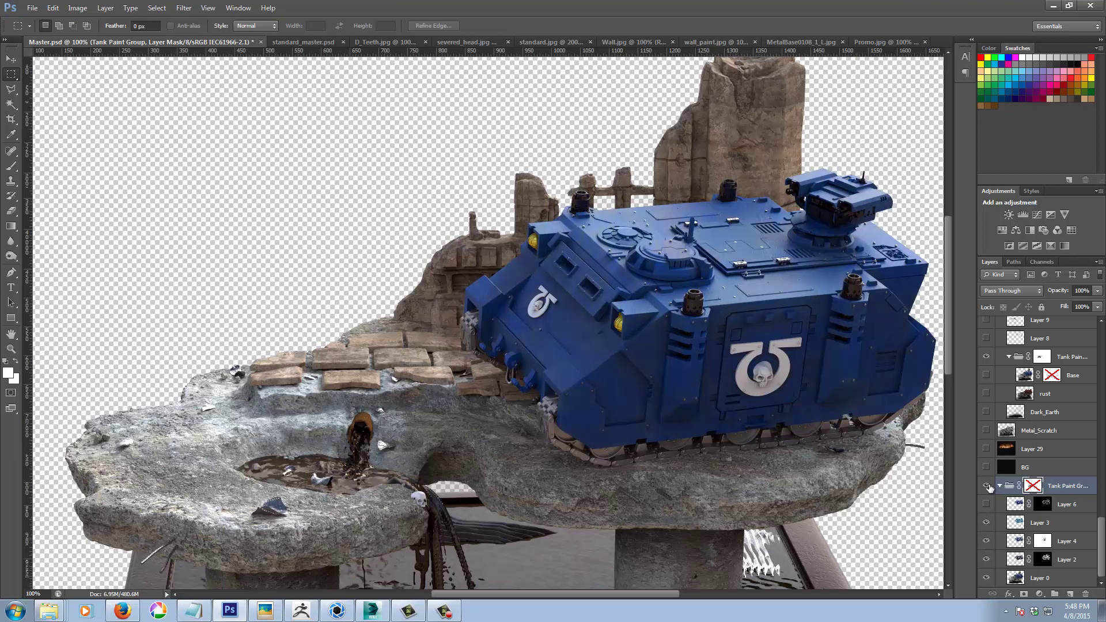
pyautogui.click(985, 504)
pyautogui.click(986, 504)
# Step: Inspect the brushed blue paint on the tank's front hull, hatches and roof at 300%
pyautogui.hotkey('ctrl', '+')
pyautogui.hotkey('ctrl', '+')
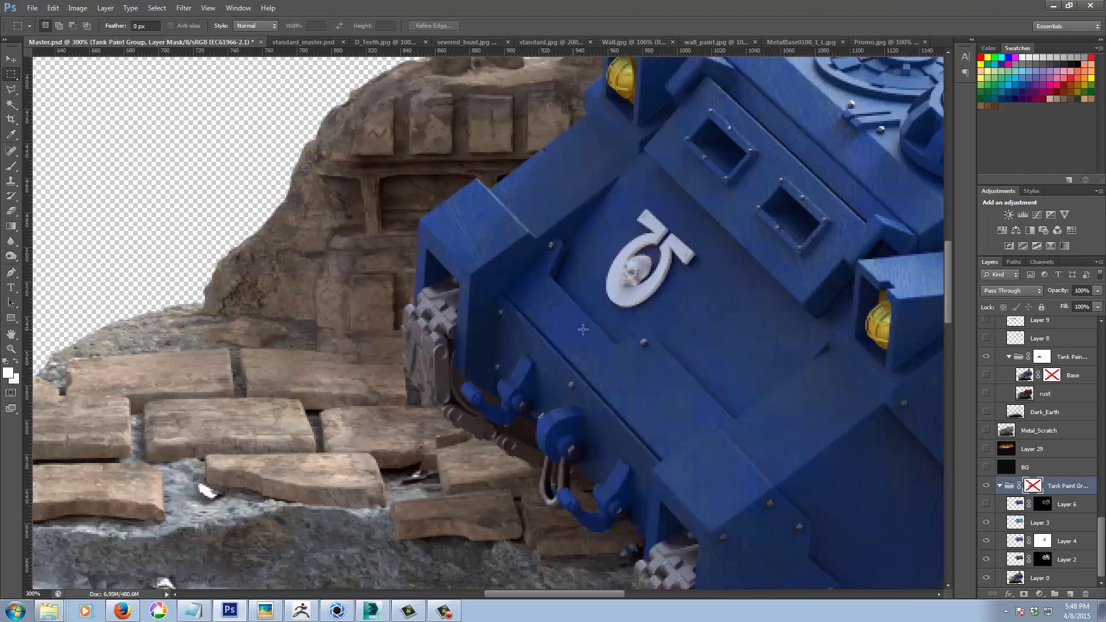
pyautogui.moveTo(696, 303); pyautogui.dragTo(350, 479)
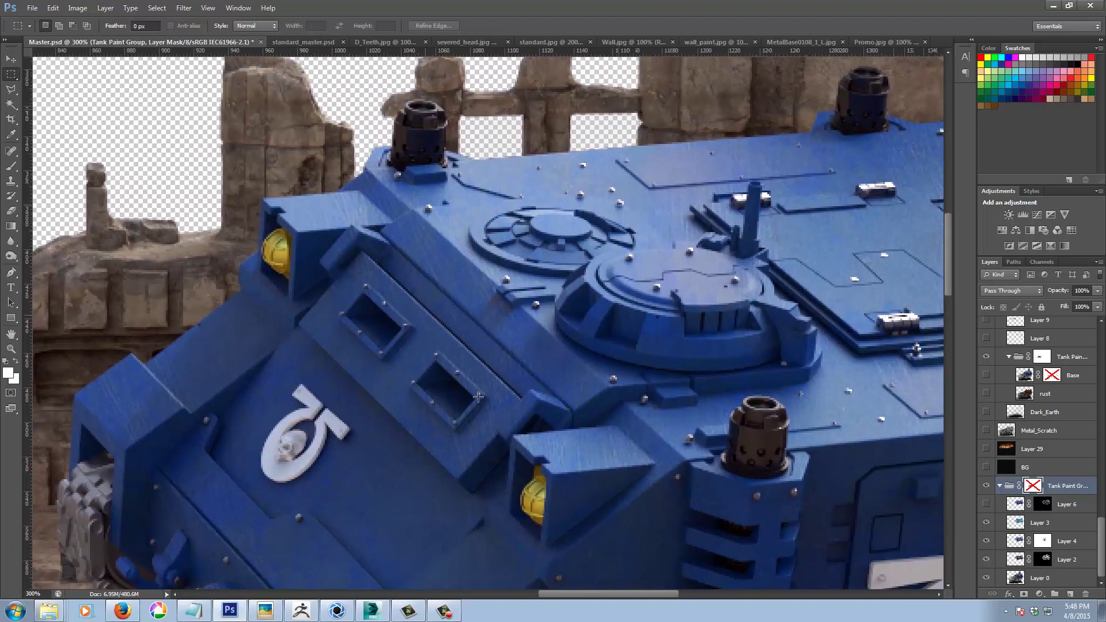
pyautogui.moveTo(552, 592); pyautogui.dragTo(610, 592)
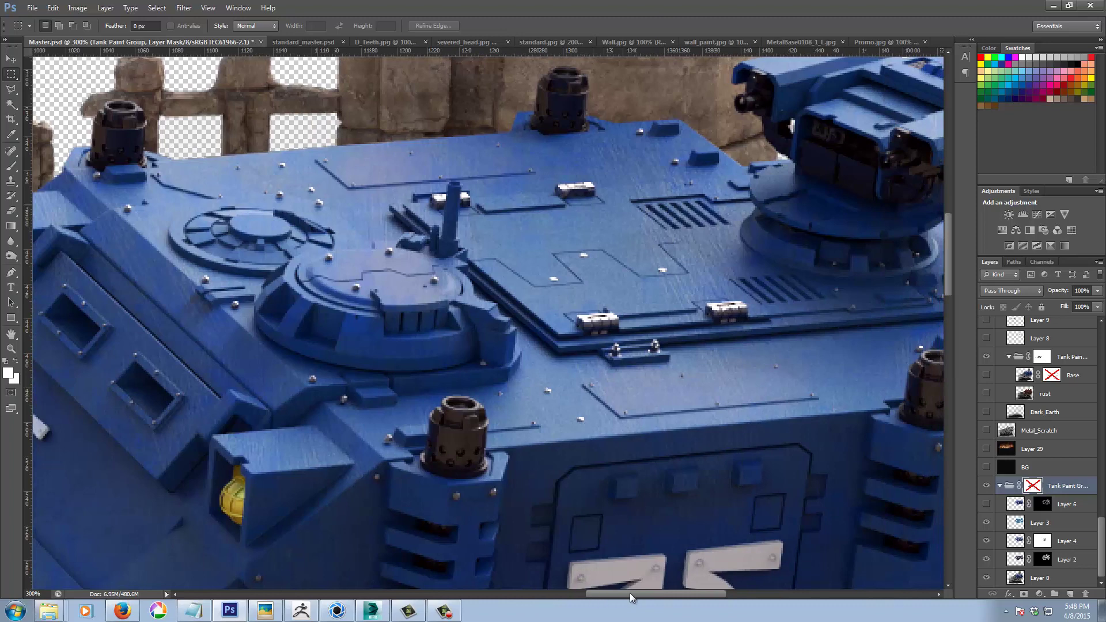
pyautogui.moveTo(630, 592); pyautogui.dragTo(561, 593)
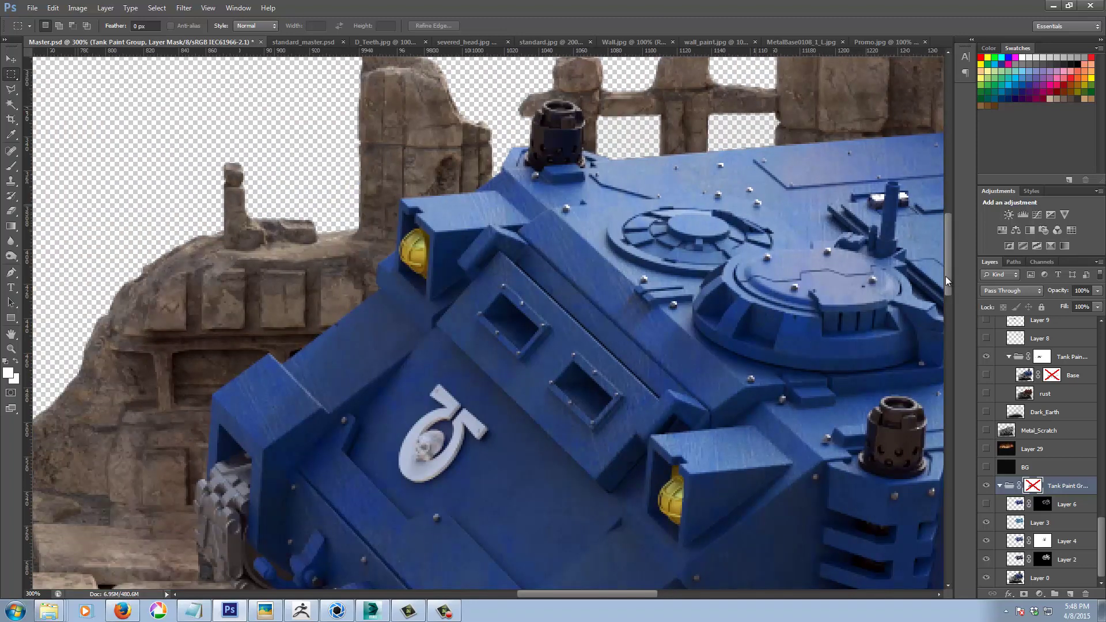
pyautogui.moveTo(948, 271); pyautogui.dragTo(969, 300)
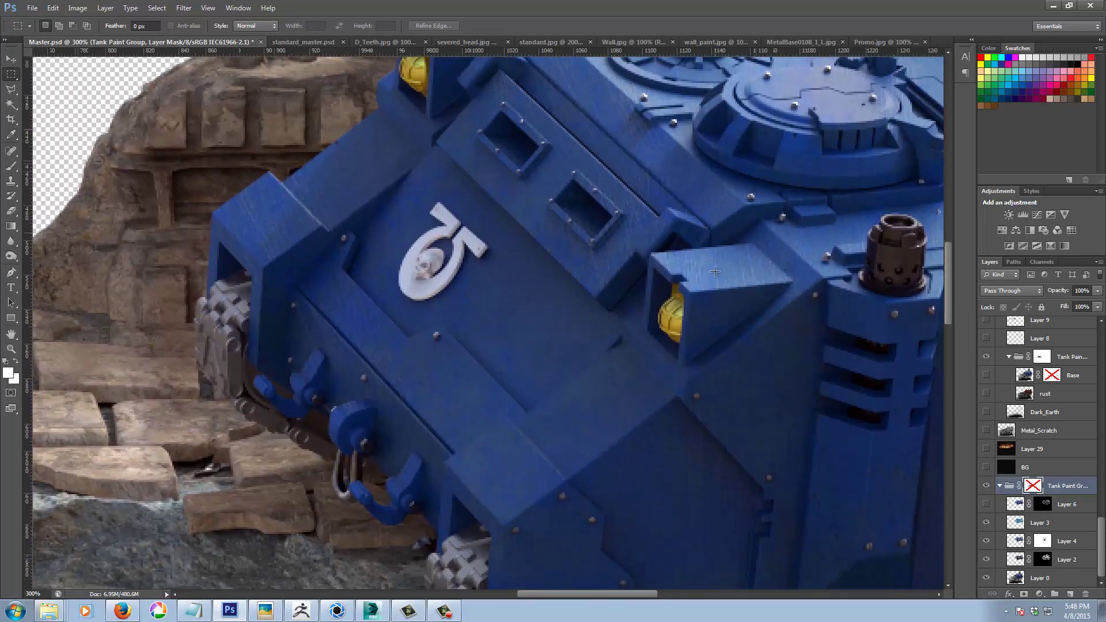
pyautogui.moveTo(714, 271); pyautogui.dragTo(716, 340)
pyautogui.hotkey('ctrl', 'd')
pyautogui.moveTo(949, 294); pyautogui.dragTo(963, 270)
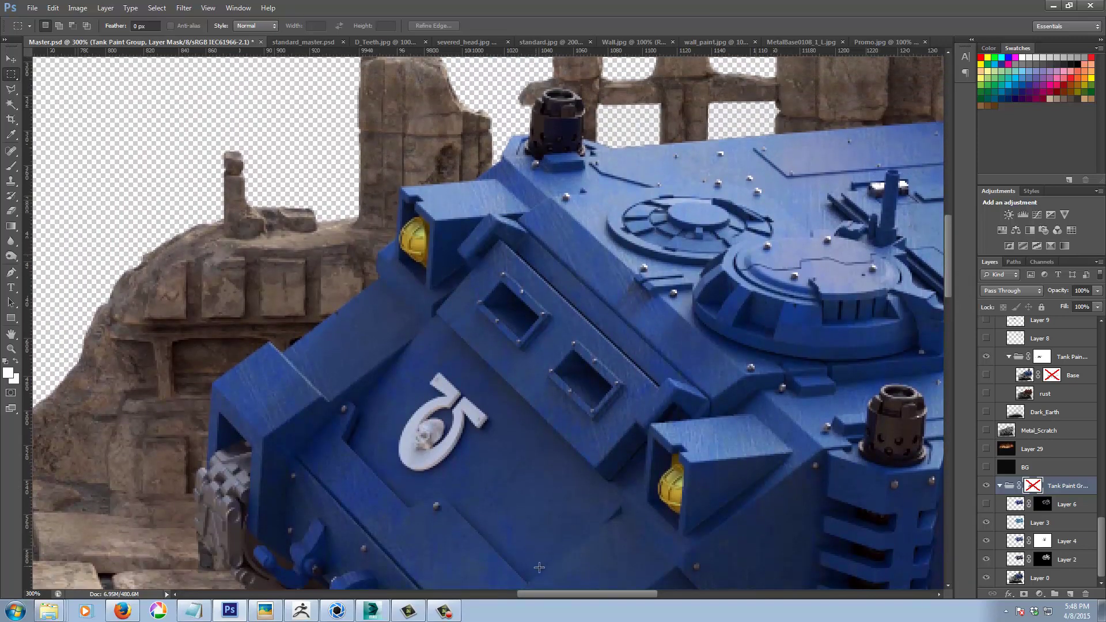
# Step: Show Layer 6 and examine the paint on the tank's roof, turret base and skull-emblem side door
pyautogui.click(986, 504)
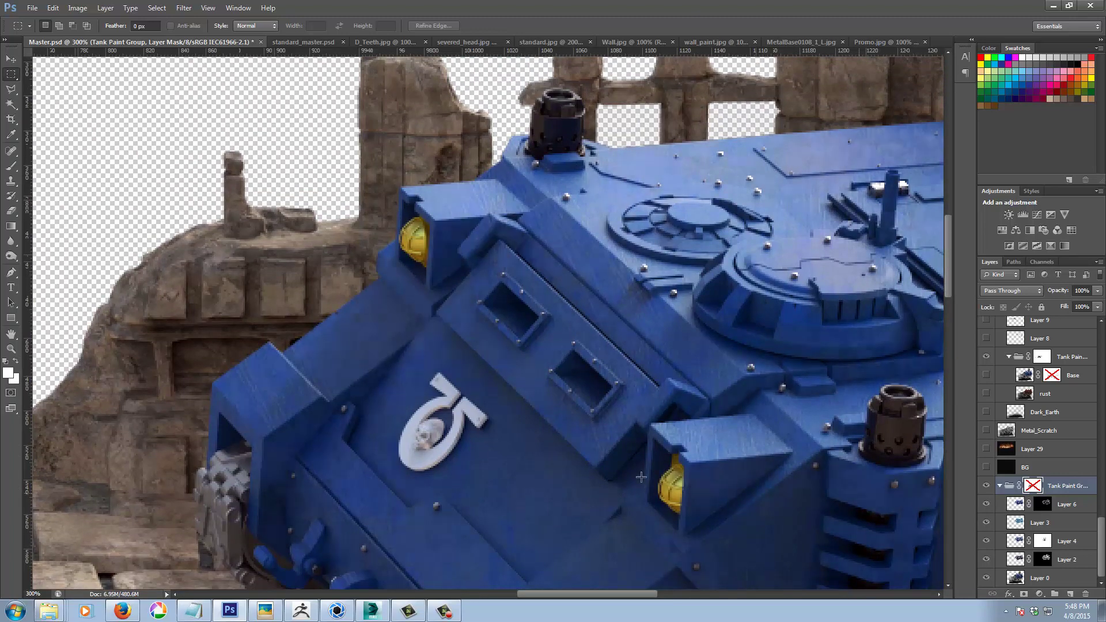
pyautogui.moveTo(566, 591); pyautogui.dragTo(668, 583)
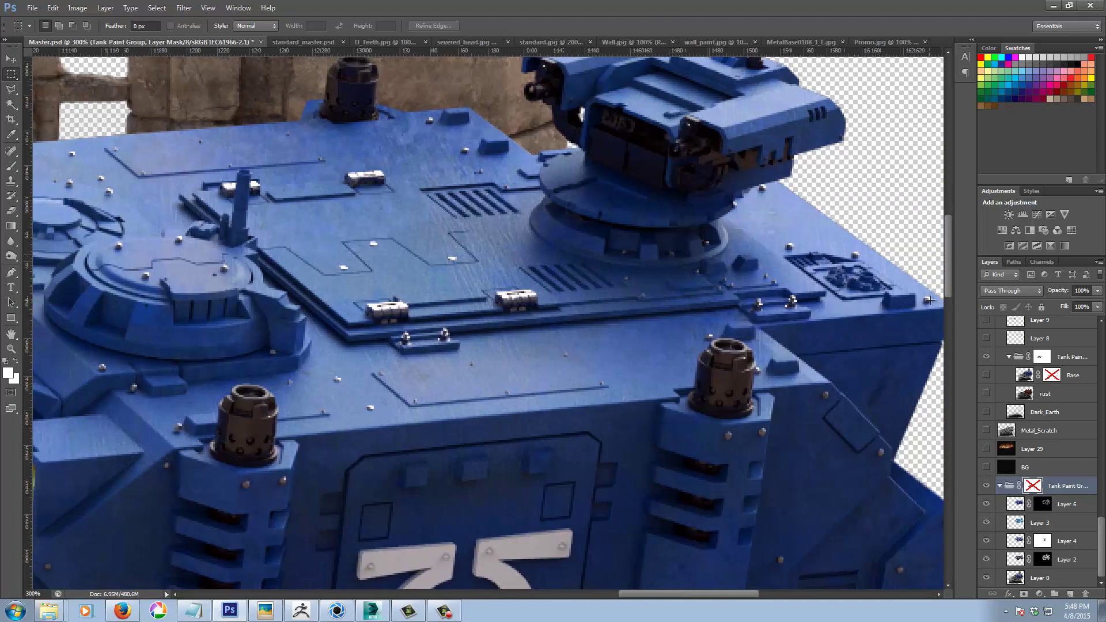
pyautogui.moveTo(946, 275); pyautogui.dragTo(959, 310)
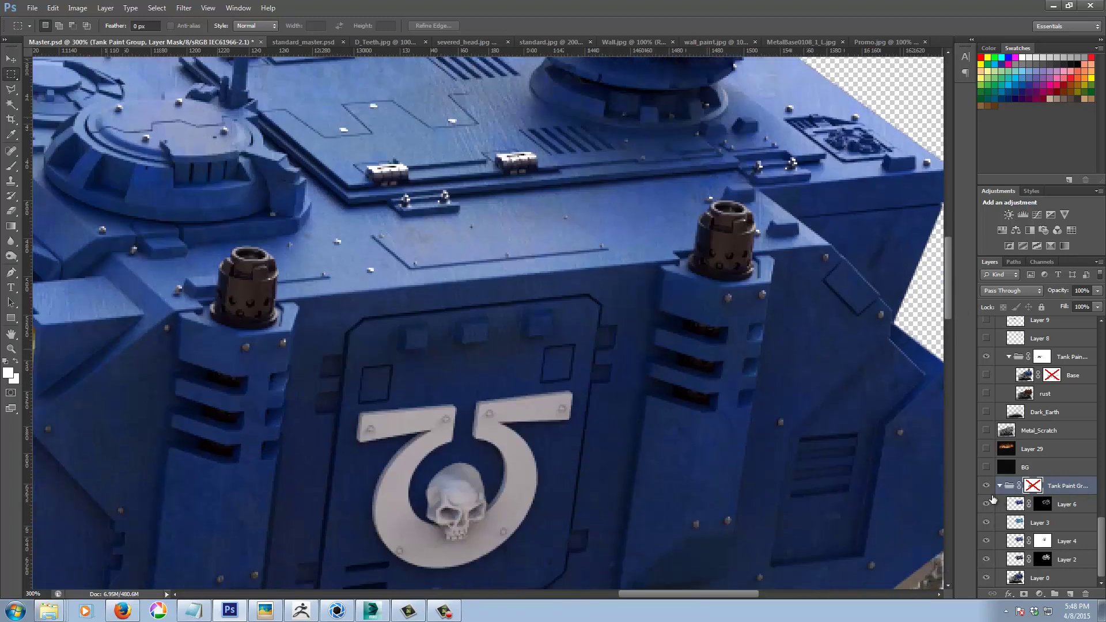
pyautogui.rightClick(1034, 487)
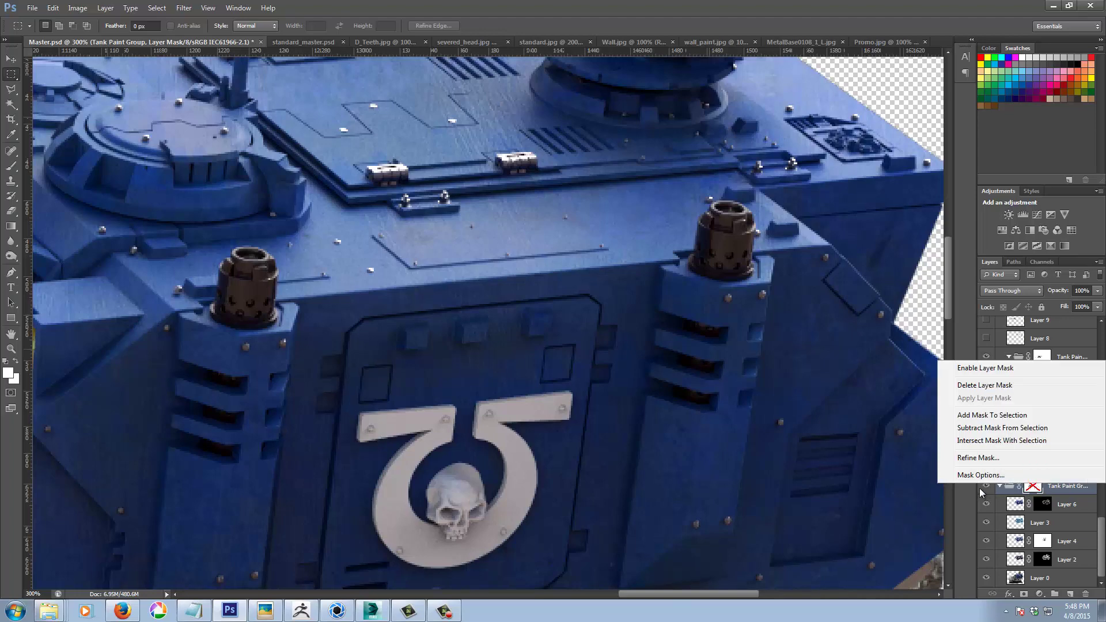
pyautogui.click(986, 488)
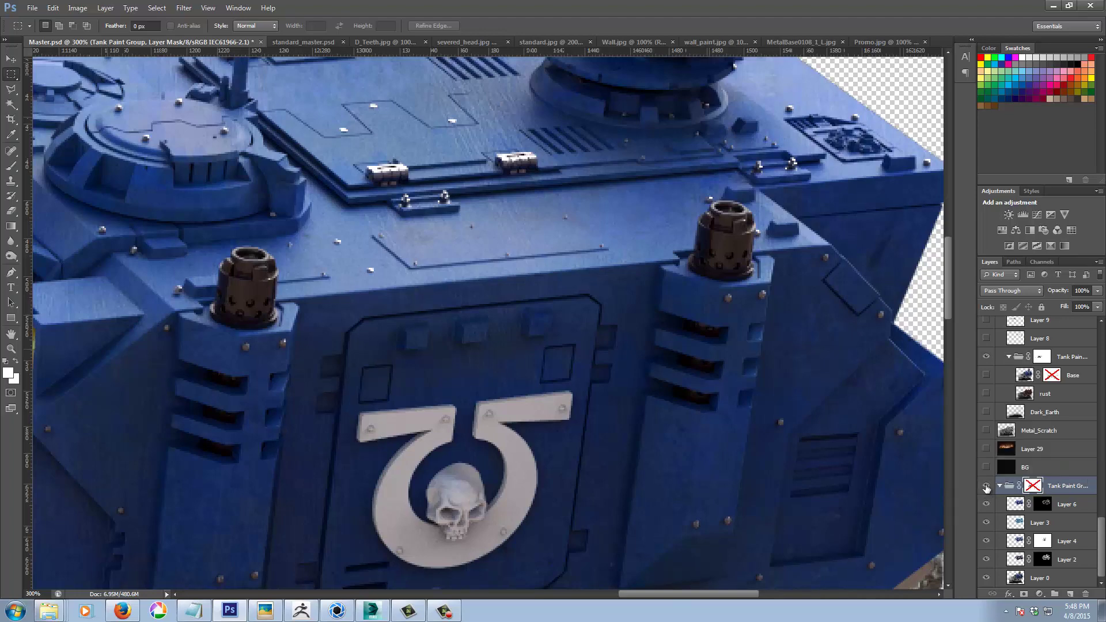
# Step: Preview the Tank Paint Group, BG and Layer 29 by switching the visibility of each one in turn
pyautogui.click(986, 487)
pyautogui.click(986, 488)
pyautogui.click(985, 467)
pyautogui.click(986, 467)
pyautogui.click(985, 450)
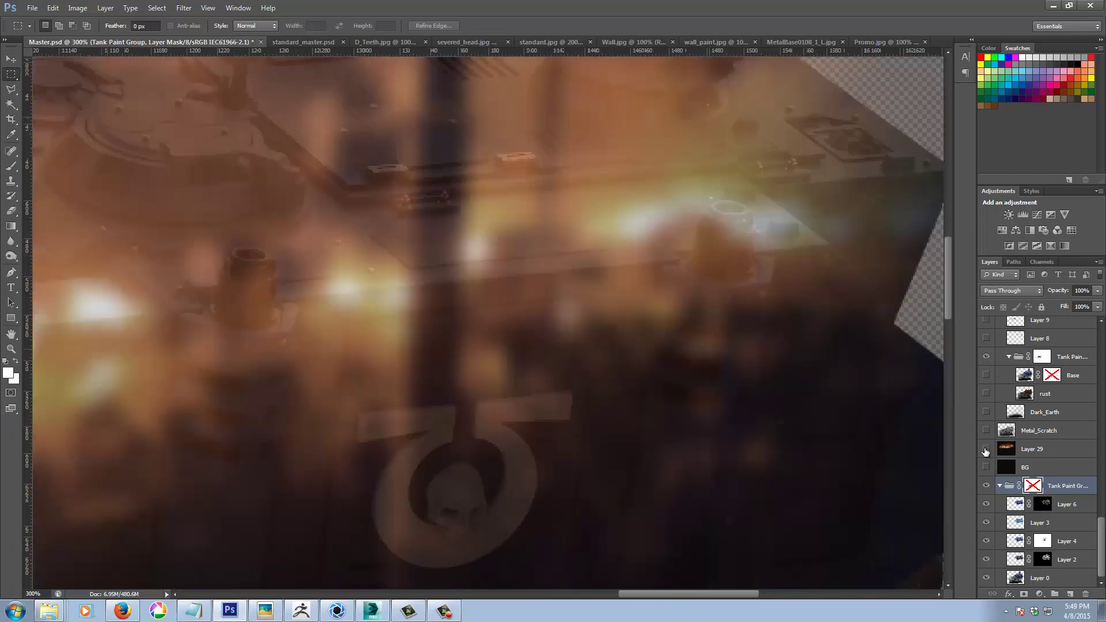
pyautogui.click(985, 450)
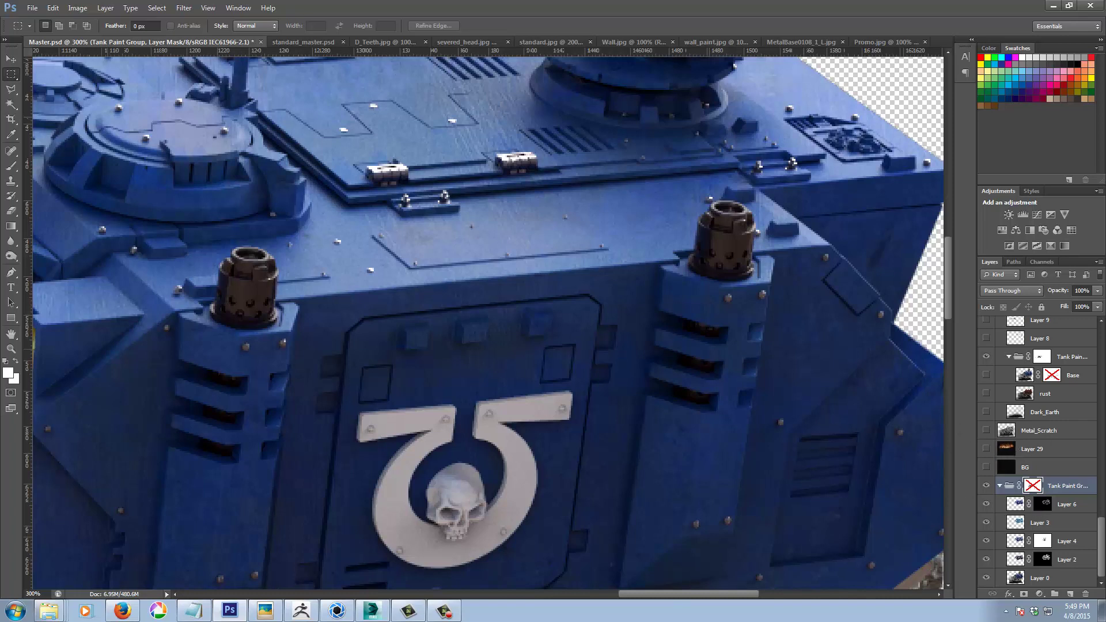
# Step: Show the Metal_Scratch layer and view the whole bare-metal tank at 100%
pyautogui.scroll(3, 1102, 541)
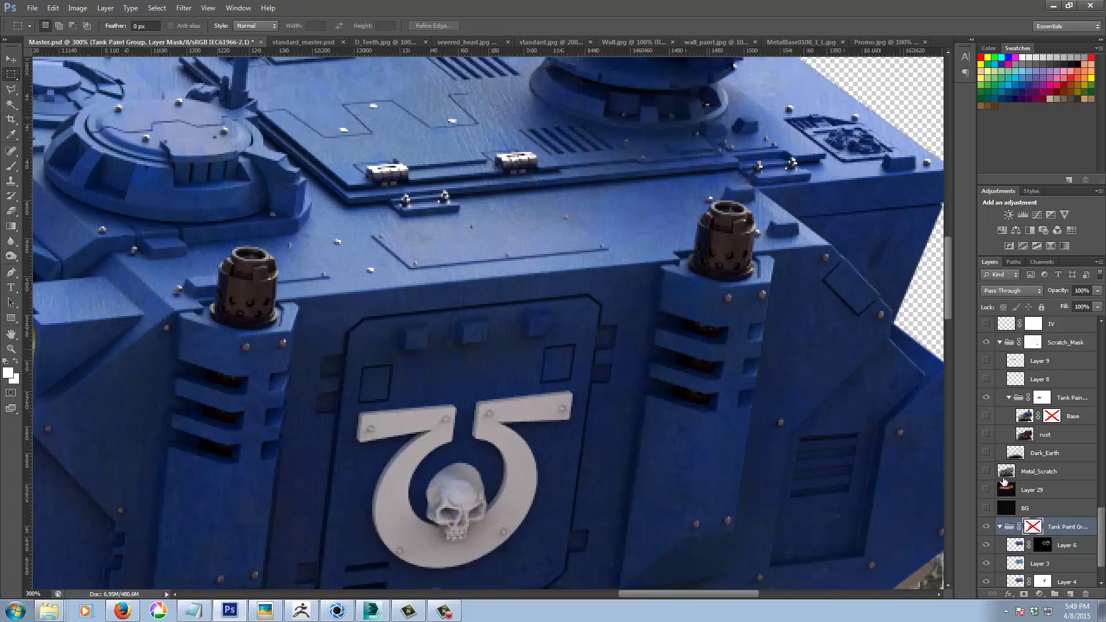
pyautogui.click(986, 472)
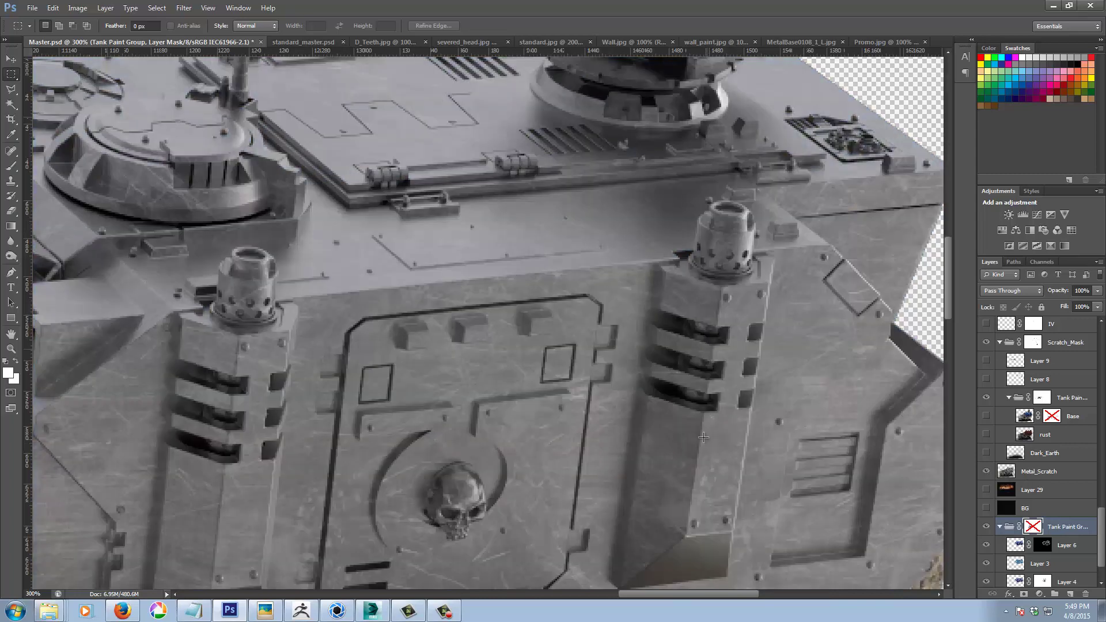
pyautogui.hotkey('ctrl', '1')
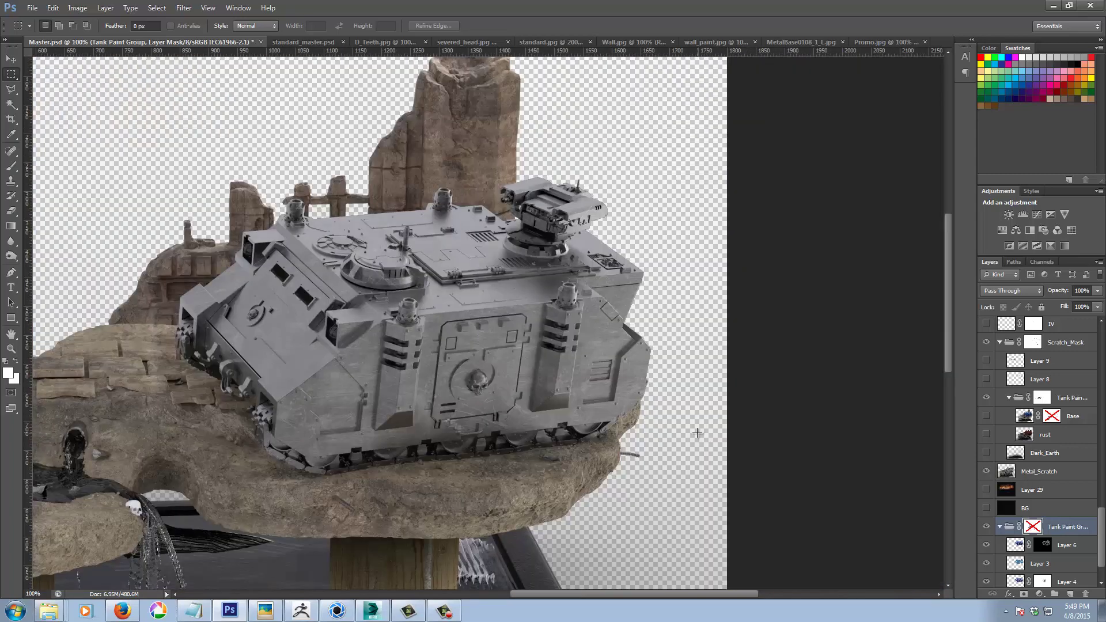
pyautogui.moveTo(405, 395); pyautogui.dragTo(651, 366)
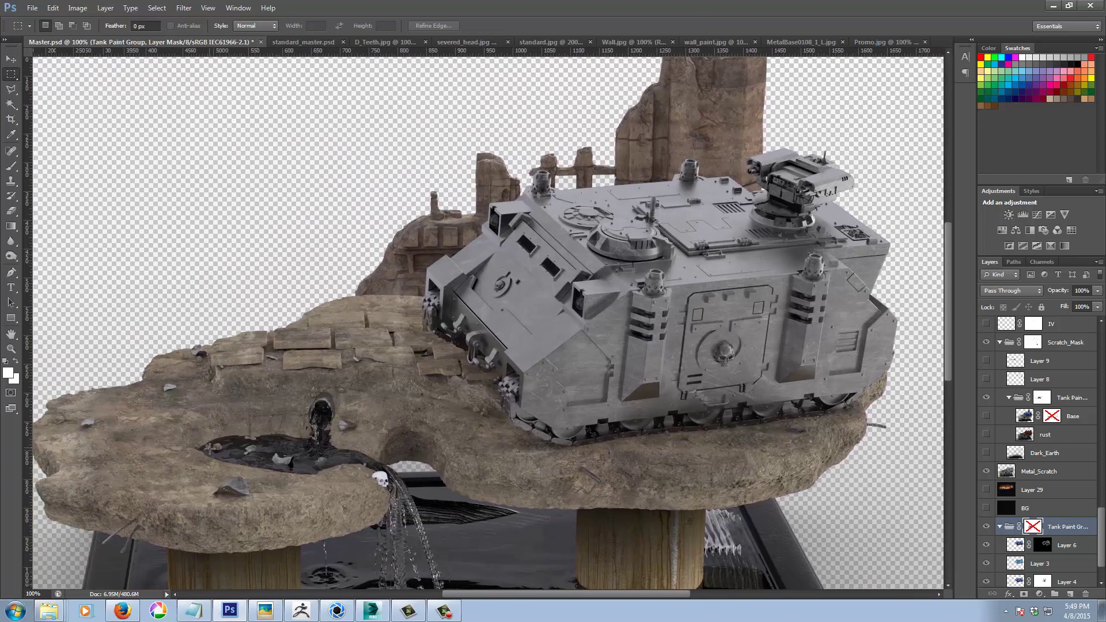
# Step: Examine the Metal_Scratch version of the diorama from the ruins and tank down to the water and plinth
pyautogui.scroll(-3, 950, 330)
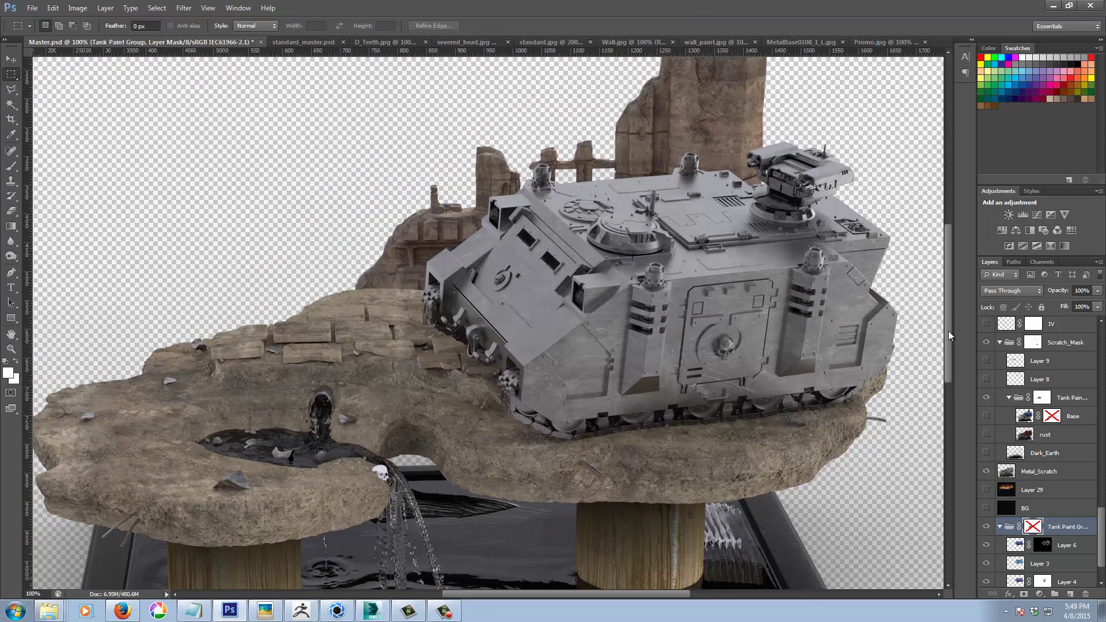
pyautogui.scroll(4, 959, 328)
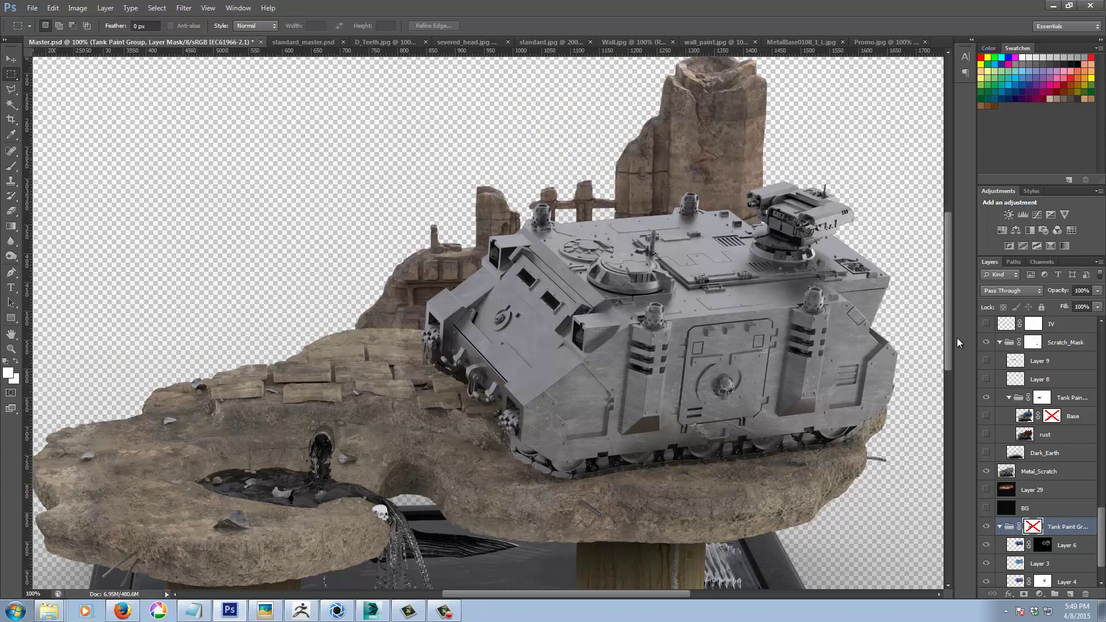
pyautogui.scroll(-4, 950, 345)
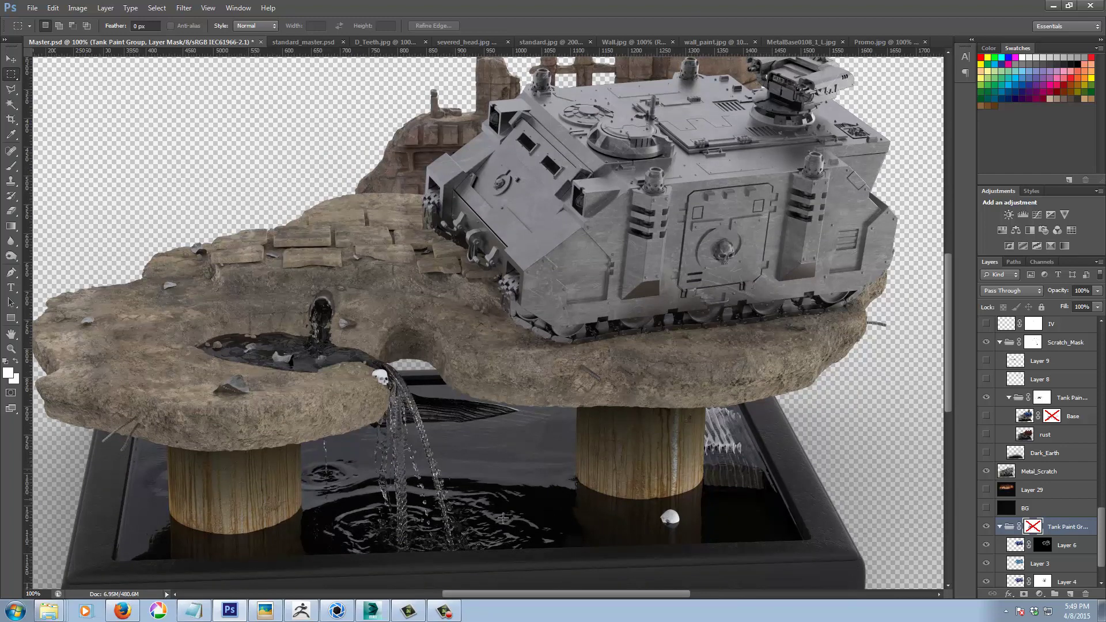
pyautogui.moveTo(947, 366); pyautogui.dragTo(950, 380)
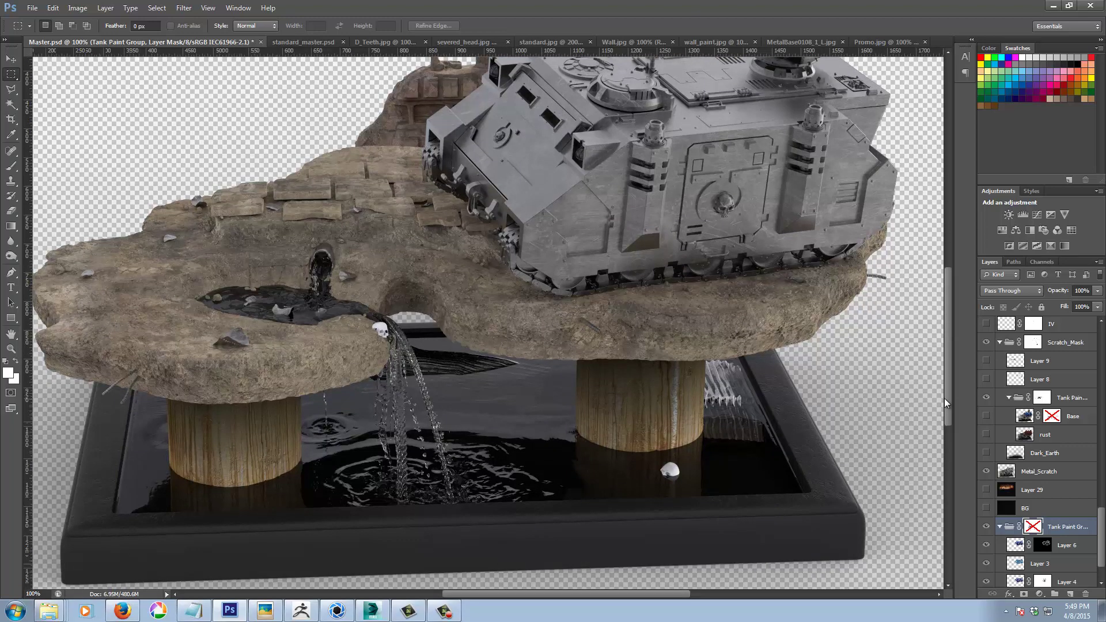
pyautogui.moveTo(950, 403); pyautogui.dragTo(952, 363)
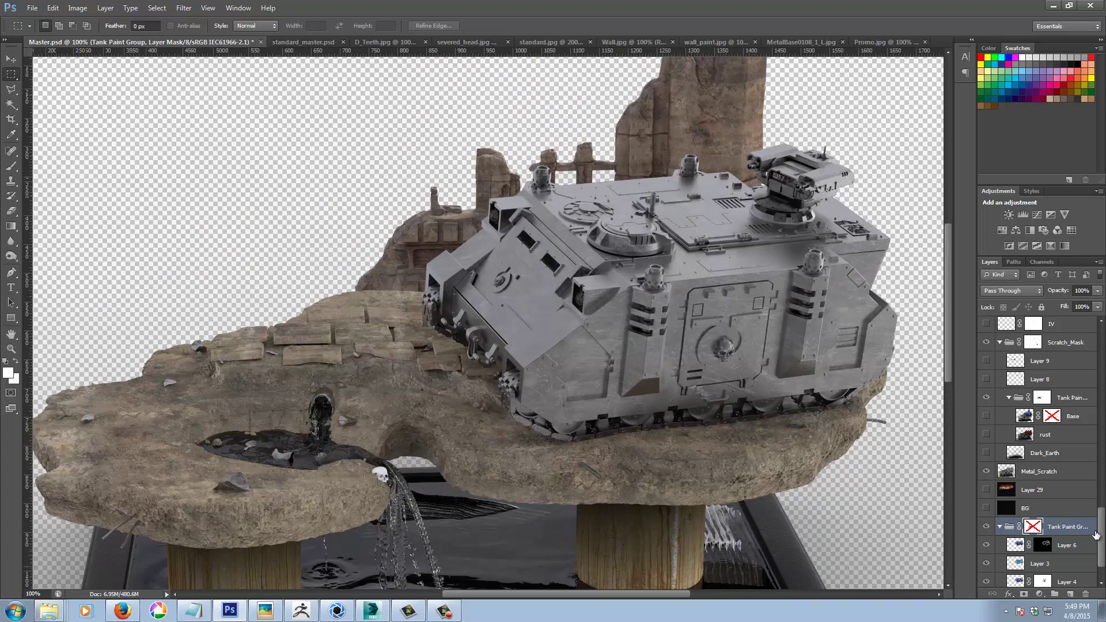
# Step: Look through the layer stack and preview the Dark_Earth and rust layers on and off
pyautogui.moveTo(1099, 536); pyautogui.dragTo(1101, 354)
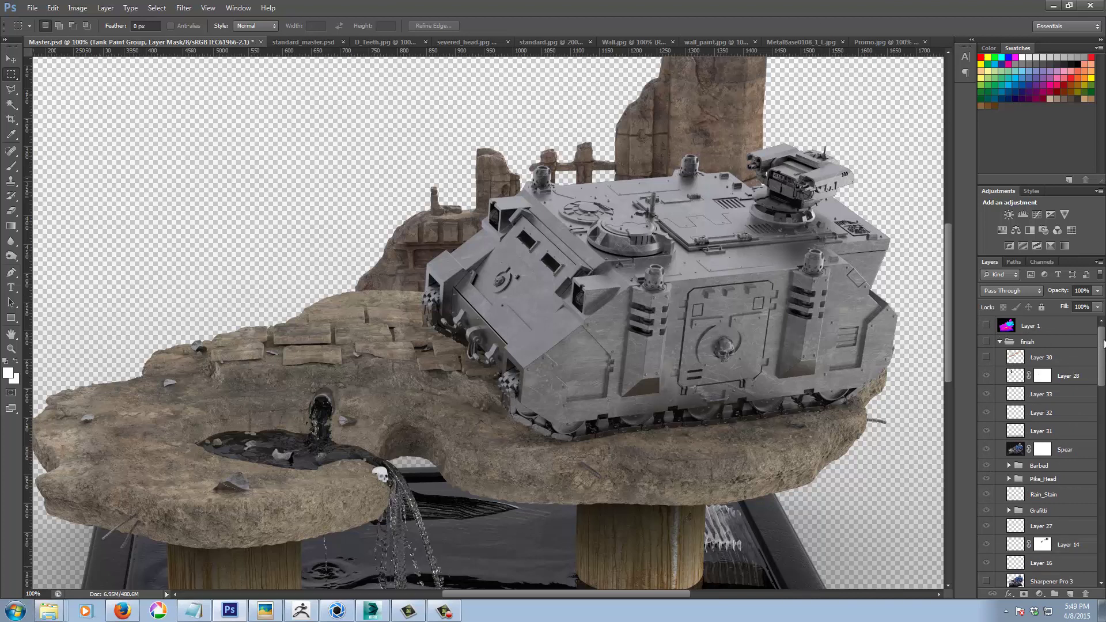
pyautogui.moveTo(1101, 345); pyautogui.dragTo(1102, 554)
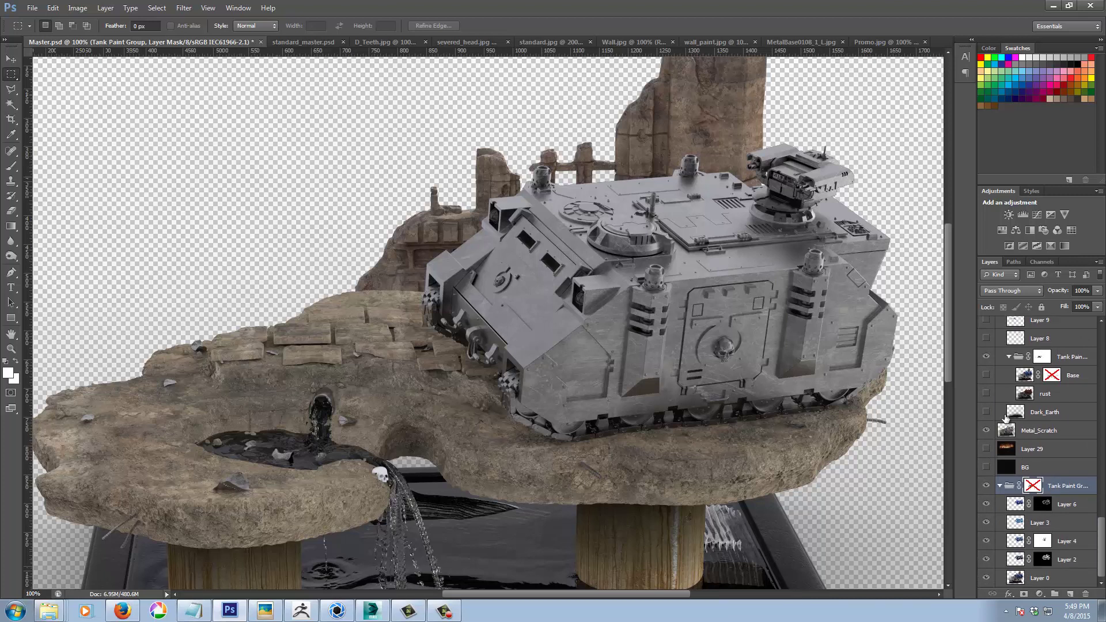
pyautogui.click(985, 412)
pyautogui.click(984, 413)
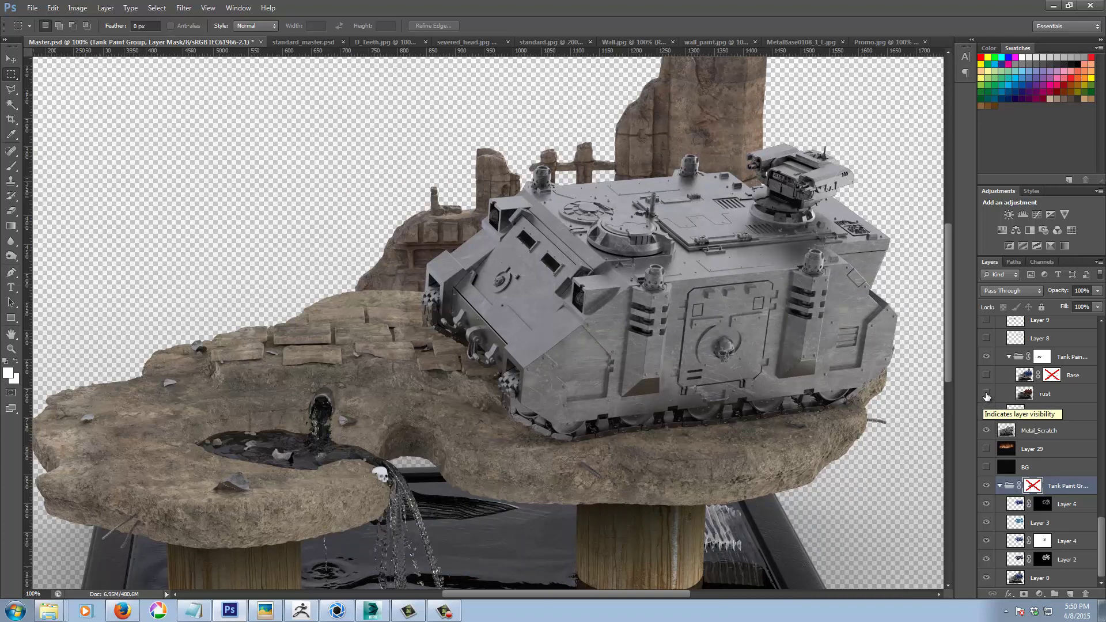
pyautogui.click(986, 394)
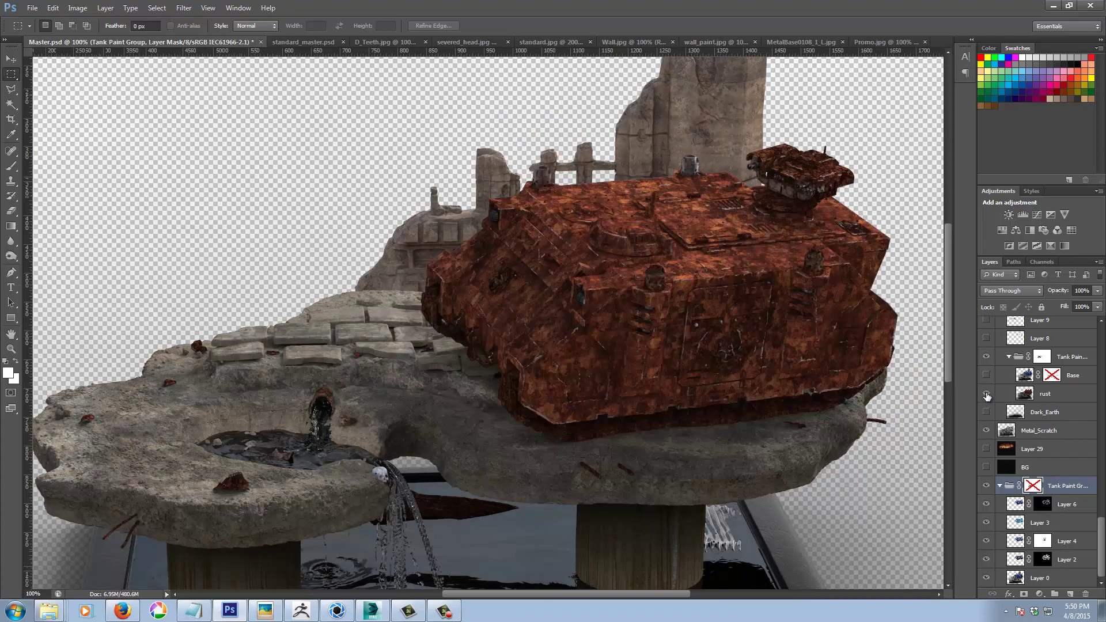
pyautogui.click(986, 394)
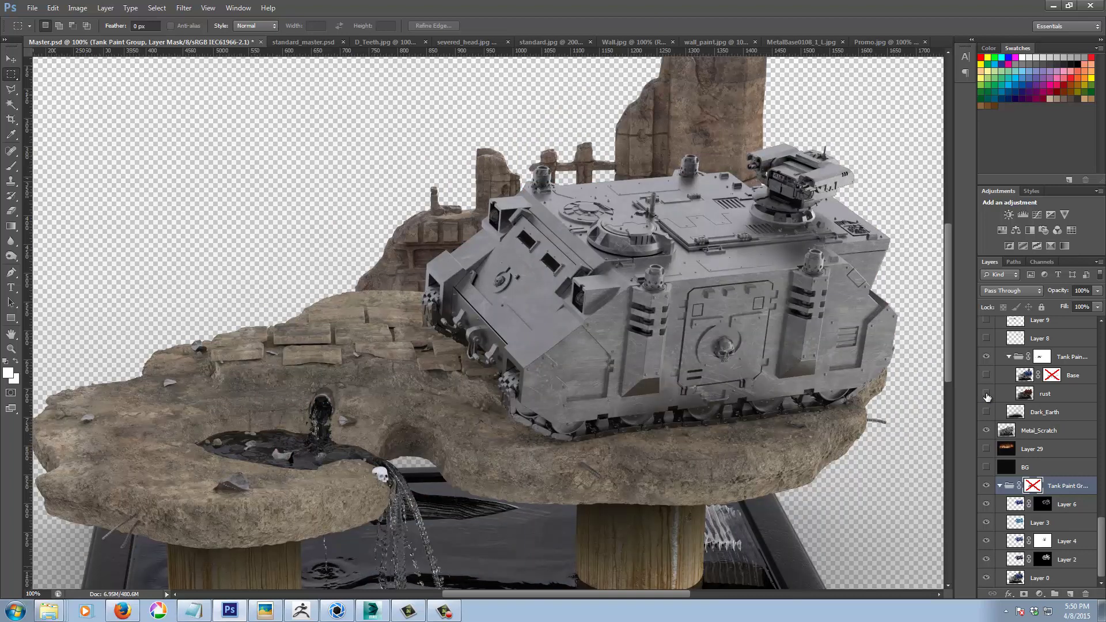
# Step: Enable the layer mask of the bottom Tank Paint Group and collapse the group
pyautogui.rightClick(1033, 486)
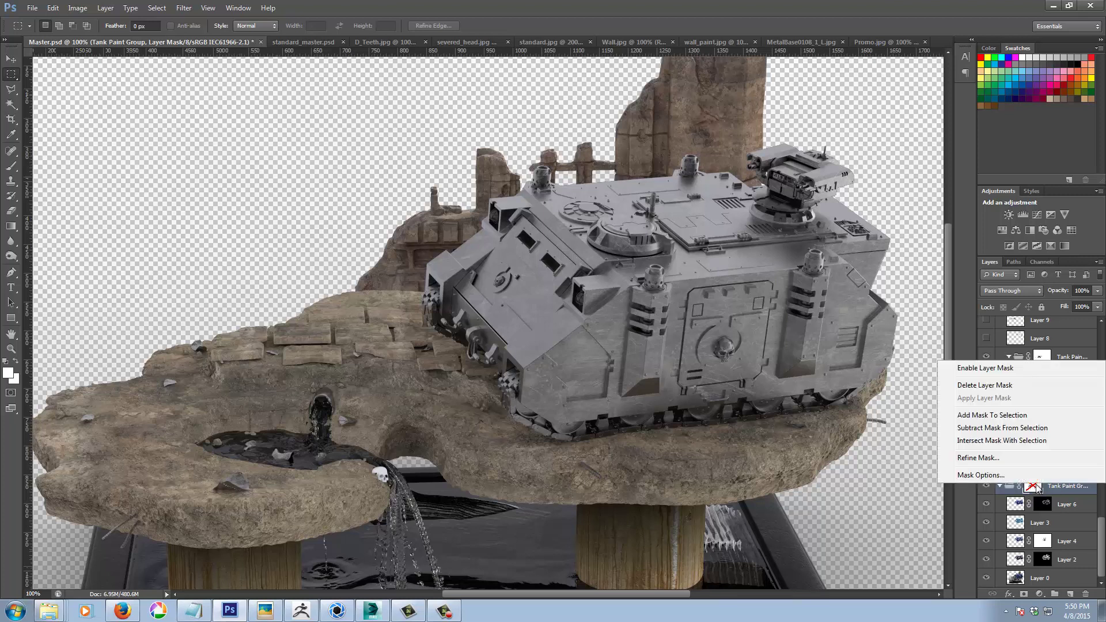
pyautogui.click(985, 369)
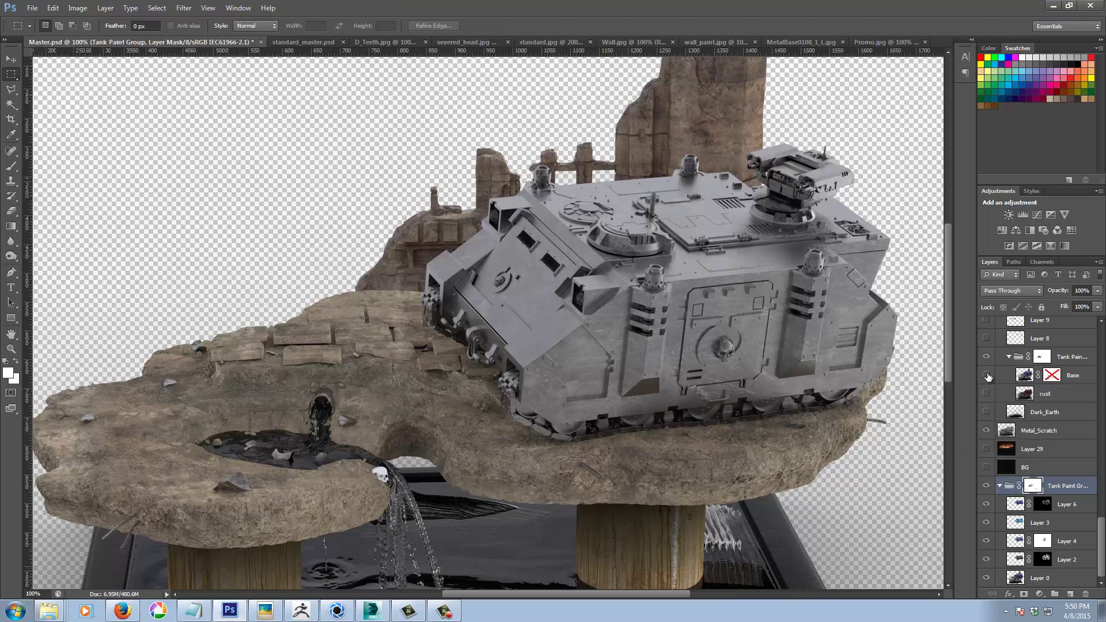
pyautogui.click(999, 486)
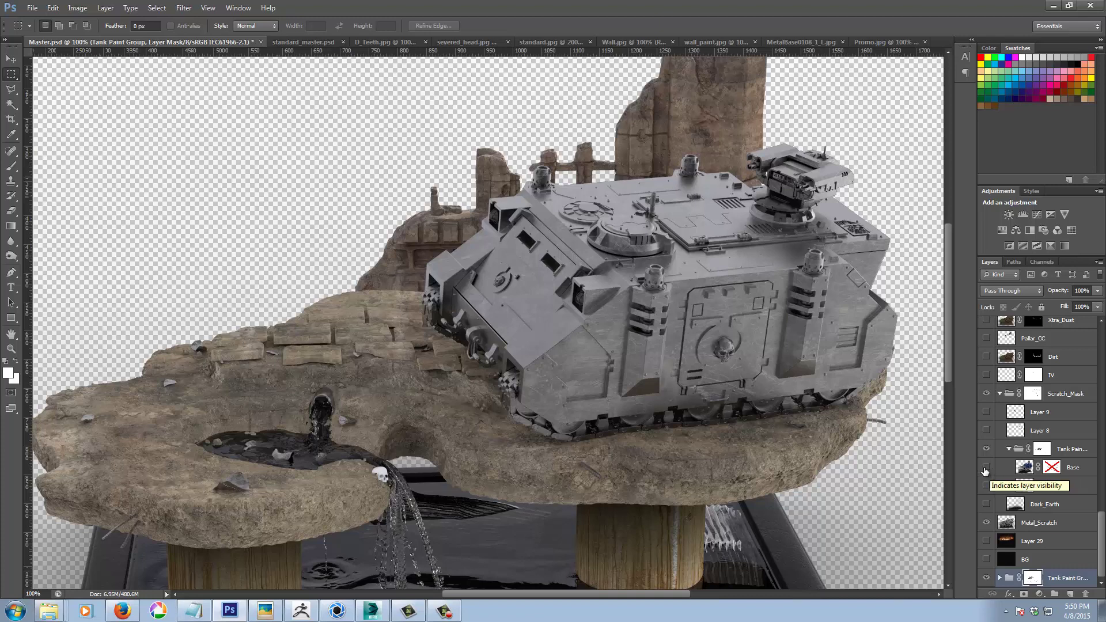
# Step: Show the Base layer and preview its layer mask enabled, leaving the mask disabled
pyautogui.click(987, 468)
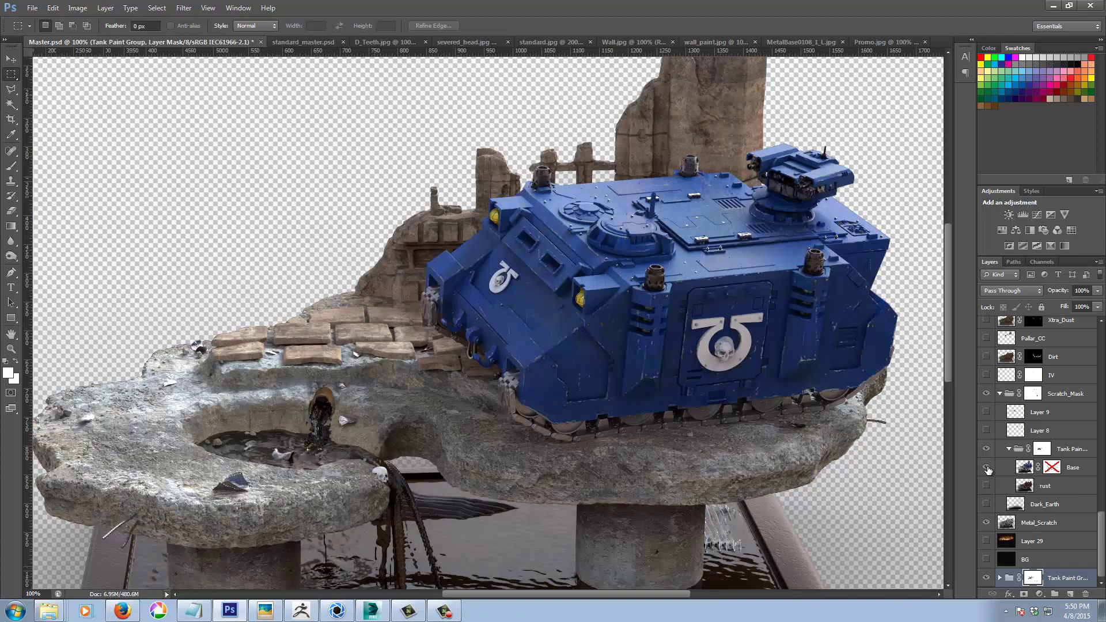
pyautogui.click(987, 468)
pyautogui.click(986, 468)
pyautogui.rightClick(1052, 469)
pyautogui.click(1007, 479)
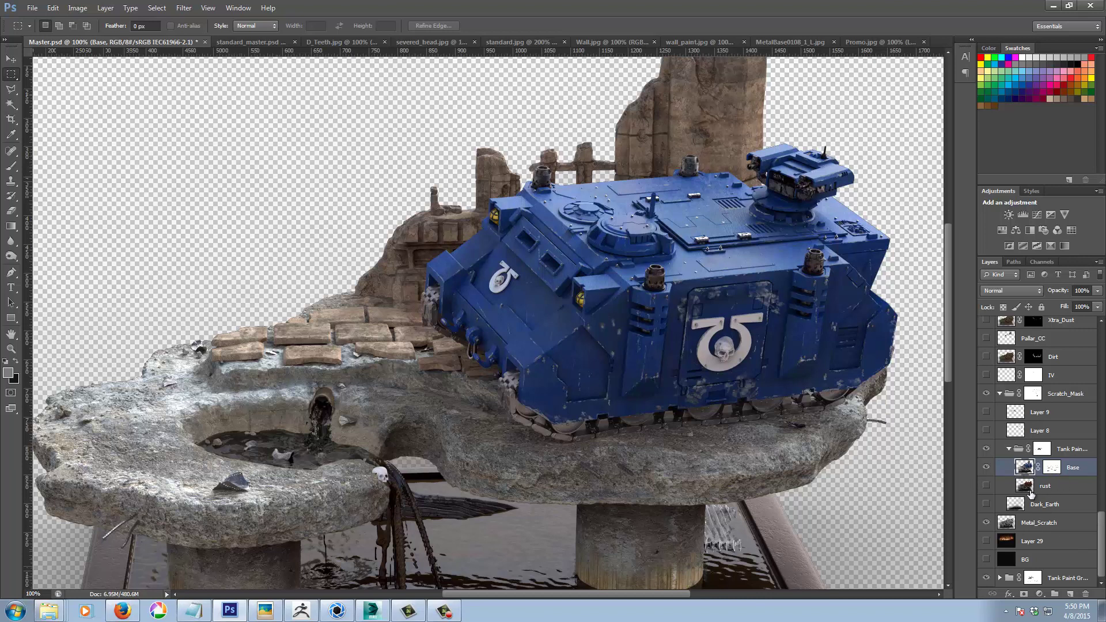
pyautogui.rightClick(1051, 468)
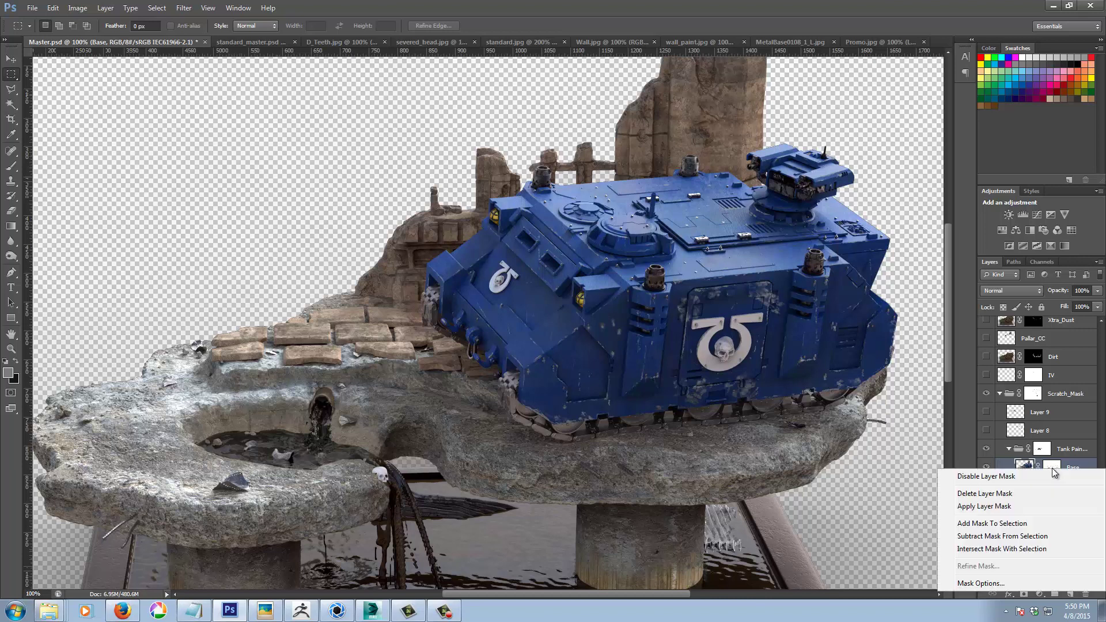
pyautogui.click(1028, 481)
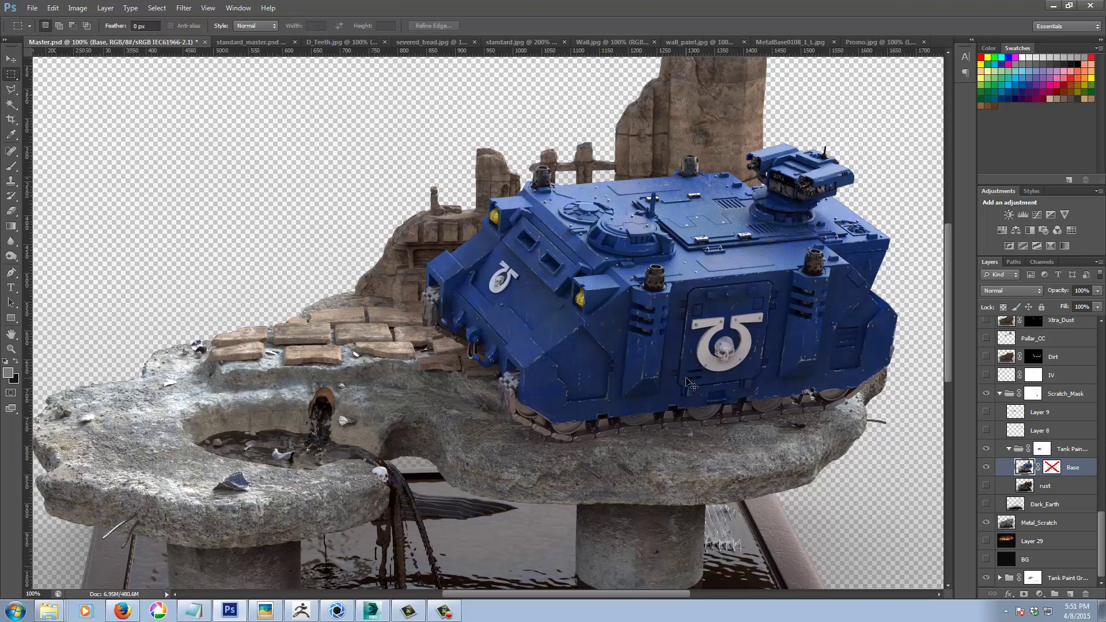
# Step: Inspect the Base layer's blue paint on the tank's front hull, hatches and roof at 300%
pyautogui.hotkey('ctrl', '+')
pyautogui.hotkey('ctrl', '+')
pyautogui.moveTo(778, 362); pyautogui.dragTo(515, 563)
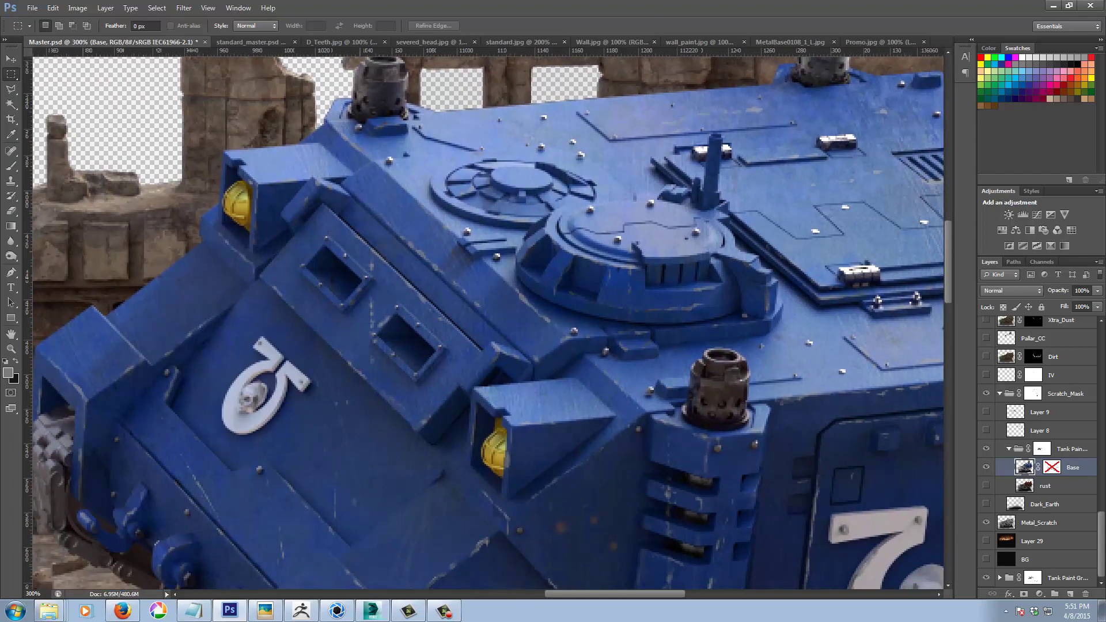
# Step: Activate the Brush tool, open the brush presets and browse to the Blur's good brush set
pyautogui.click(11, 166)
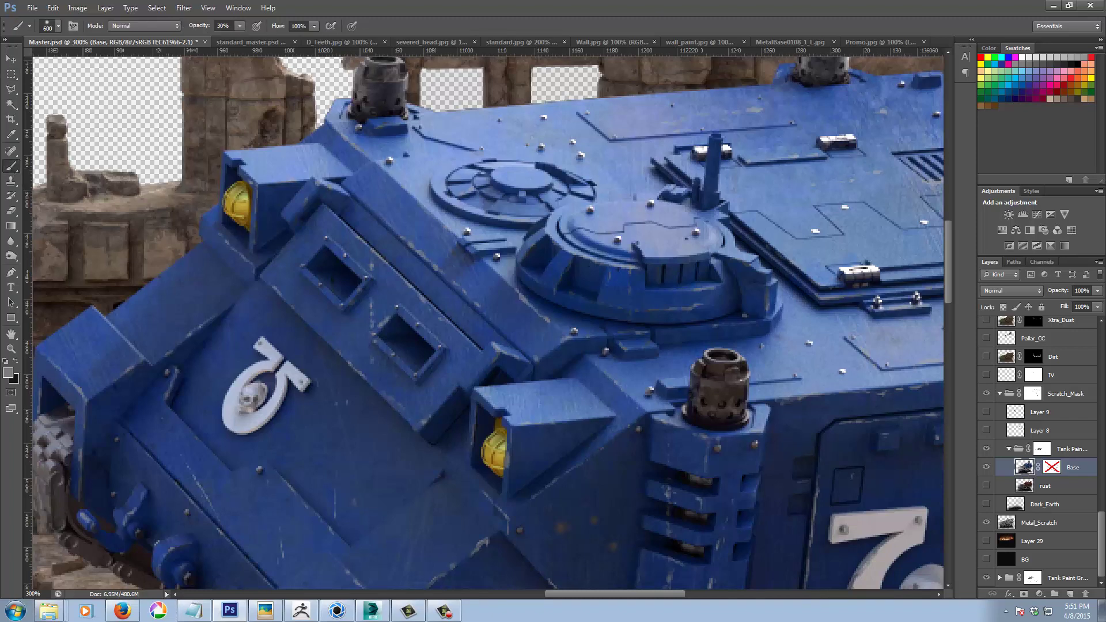
pyautogui.press('F5')
pyautogui.moveTo(705, 1); pyautogui.dragTo(652, 37)
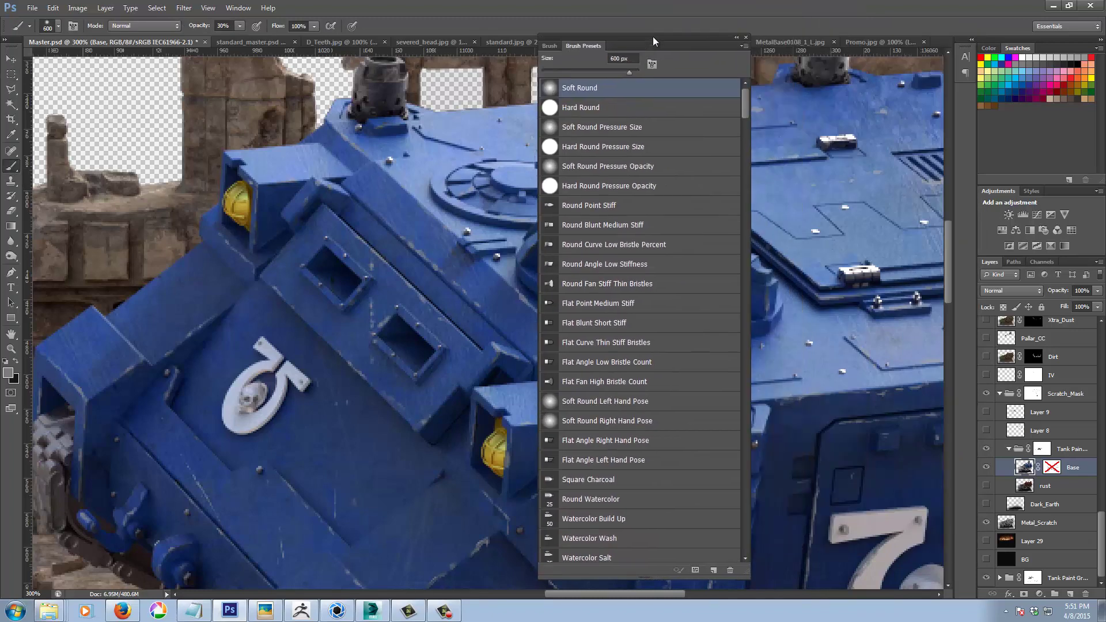
pyautogui.moveTo(744, 107); pyautogui.dragTo(750, 158)
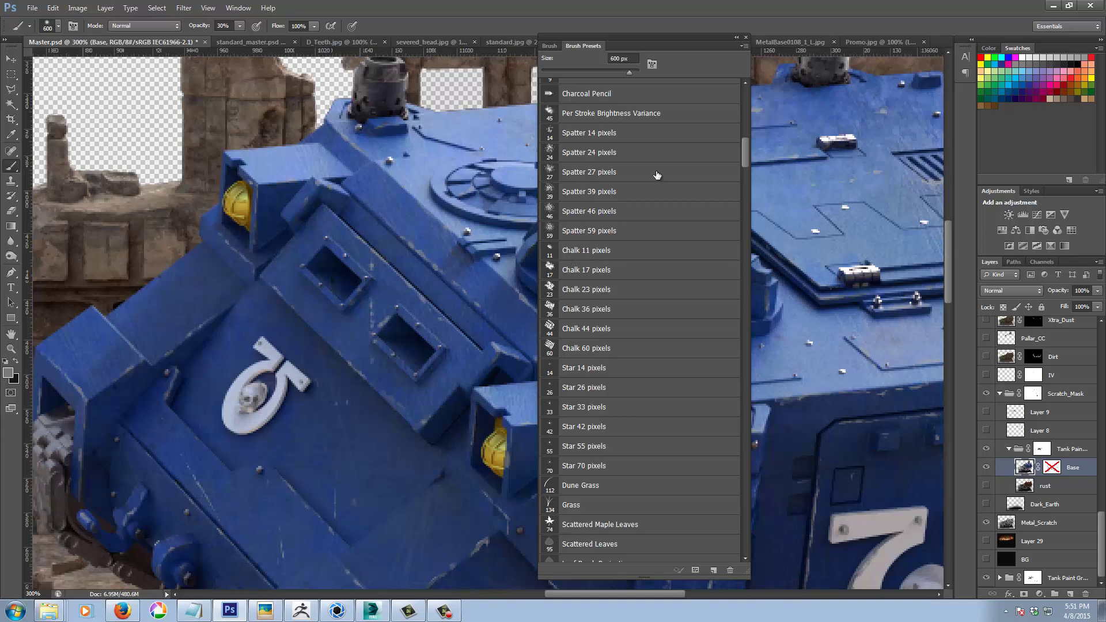
pyautogui.moveTo(744, 152); pyautogui.dragTo(752, 192)
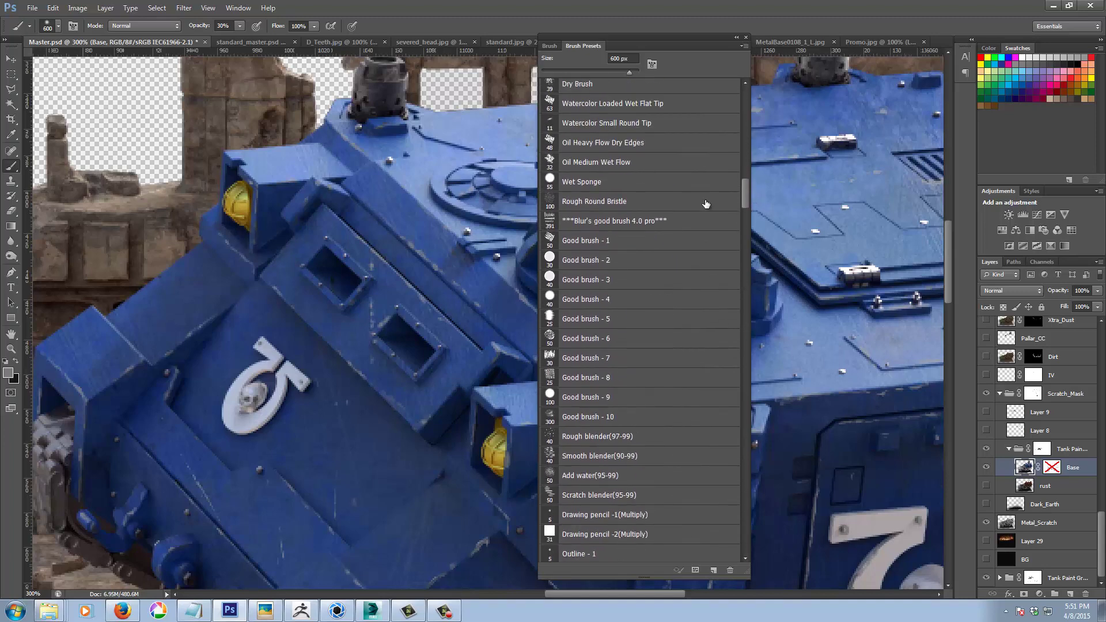
# Step: Try the ***Blur's good brush 4.0 pro*** preset and return to the 600 px Soft Round brush
pyautogui.click(615, 231)
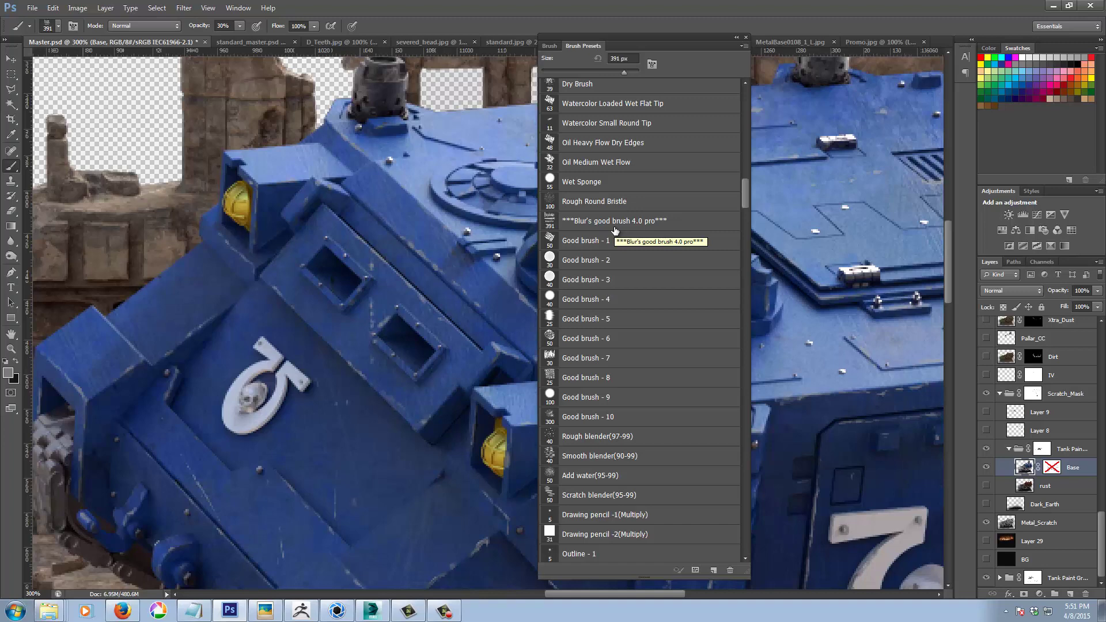
pyautogui.press('.')
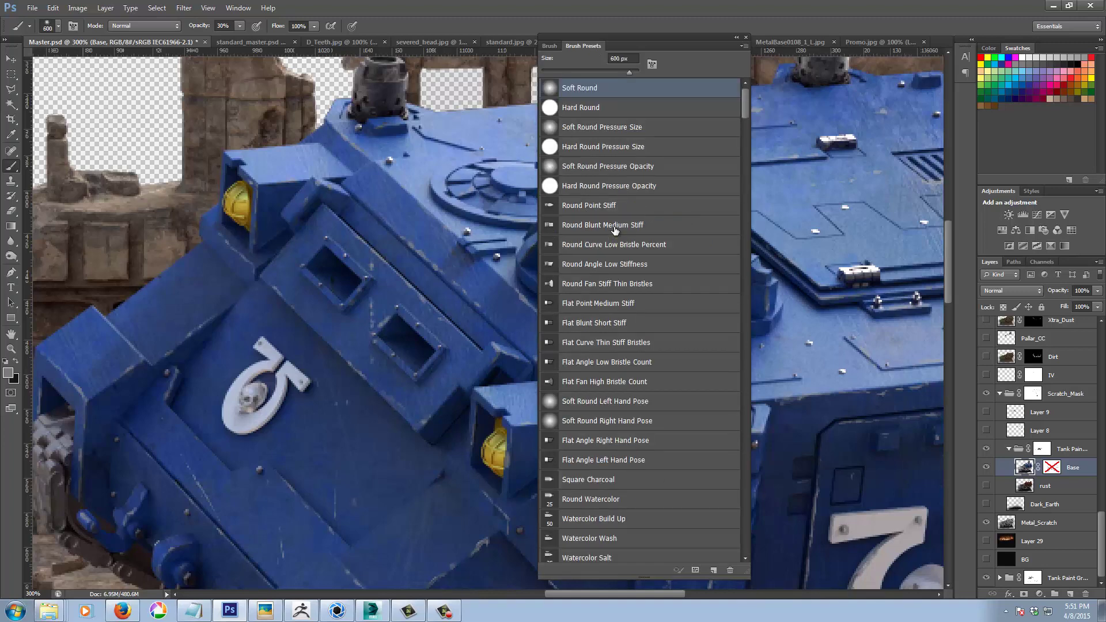
pyautogui.press('[')
pyautogui.press('[')
pyautogui.press('[')
# Step: Look through the Good brush, Grunge Overlay, RustLeak, rock/mud and texture brush presets, and close the preset list
pyautogui.moveTo(745, 109); pyautogui.dragTo(747, 193)
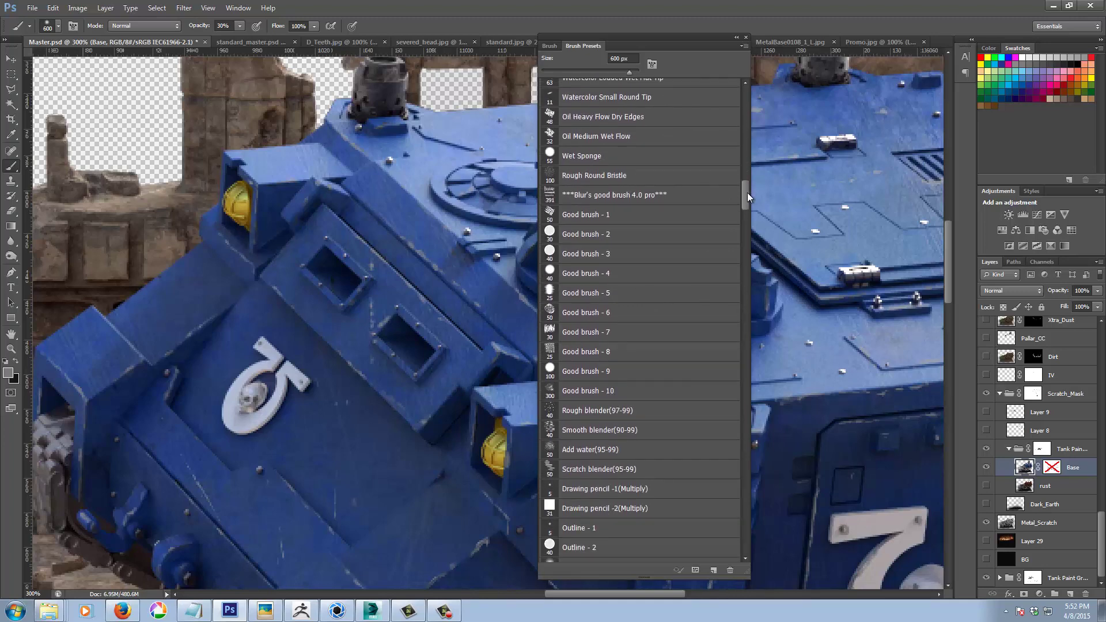
pyautogui.moveTo(747, 195)
pyautogui.mouseDown()
pyautogui.moveTo(734, 235)
pyautogui.moveTo(728, 191)
pyautogui.moveTo(743, 208)
pyautogui.moveTo(724, 347)
pyautogui.moveTo(752, 461)
pyautogui.moveTo(745, 491)
pyautogui.moveTo(765, 537)
pyautogui.mouseUp()
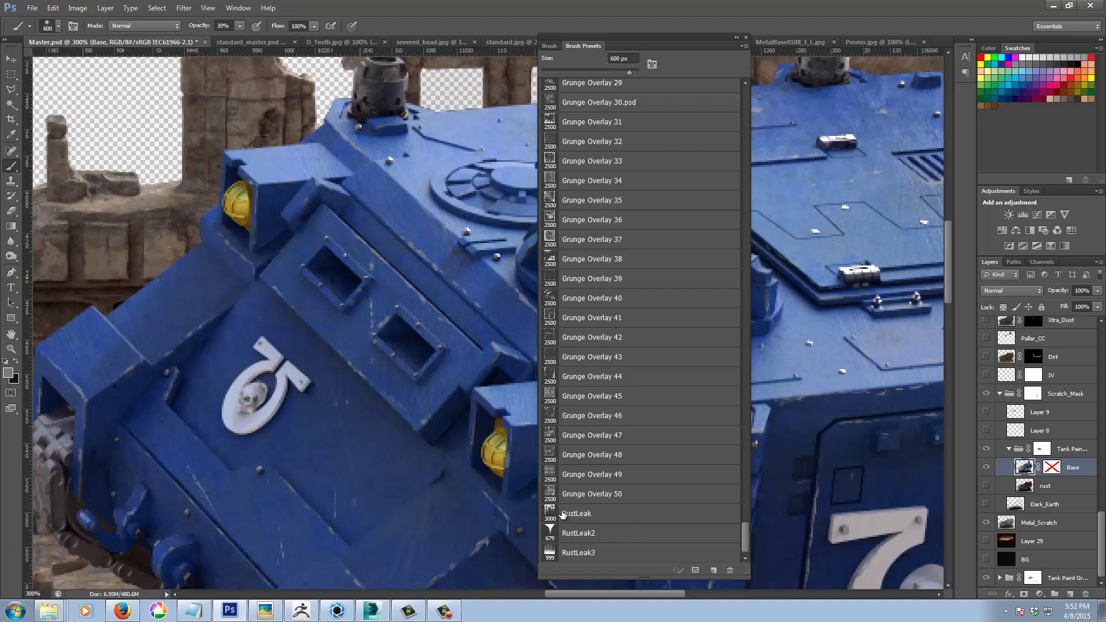
pyautogui.moveTo(744, 530); pyautogui.dragTo(749, 495)
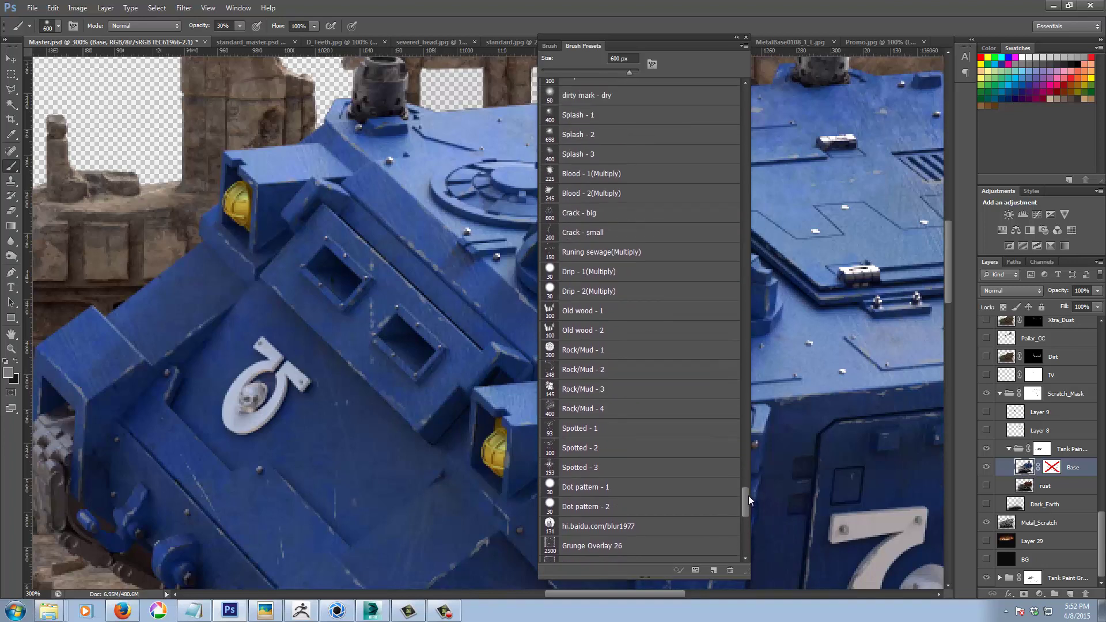
pyautogui.moveTo(748, 495); pyautogui.dragTo(744, 457)
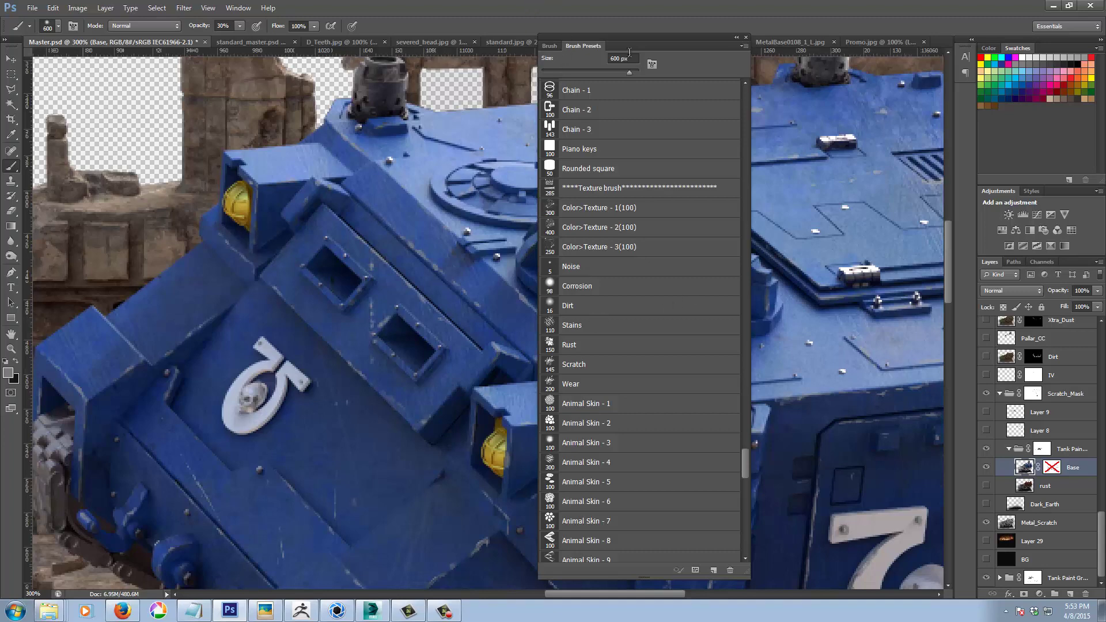
pyautogui.press('F5')
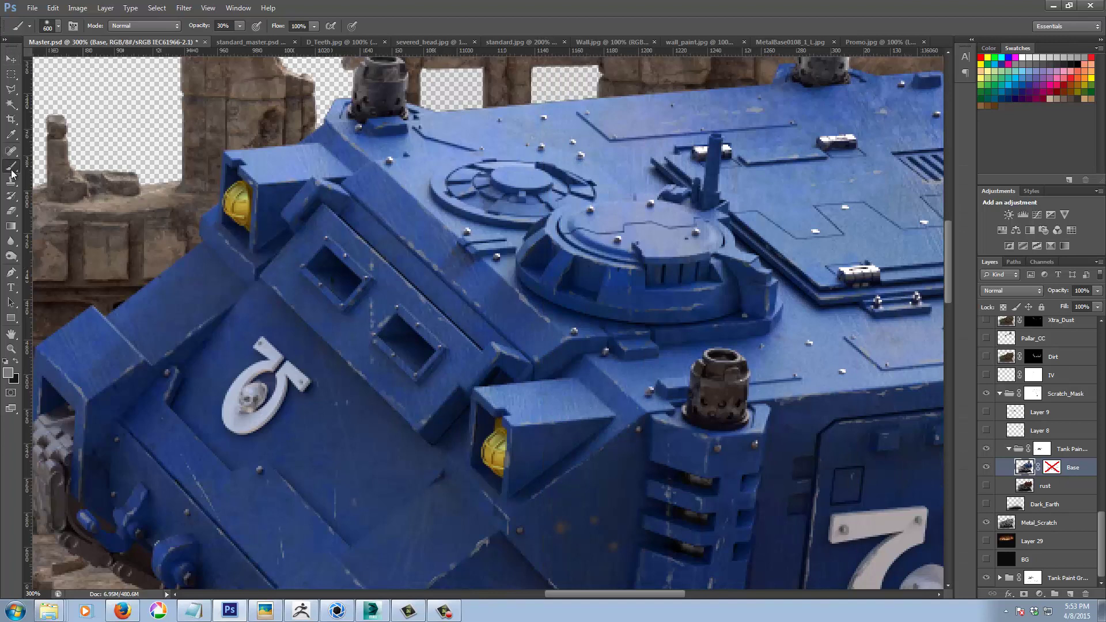
# Step: Activate the Move tool and examine the blue paint scratches on the tank's roof, turret, side door and front hull
pyautogui.click(11, 59)
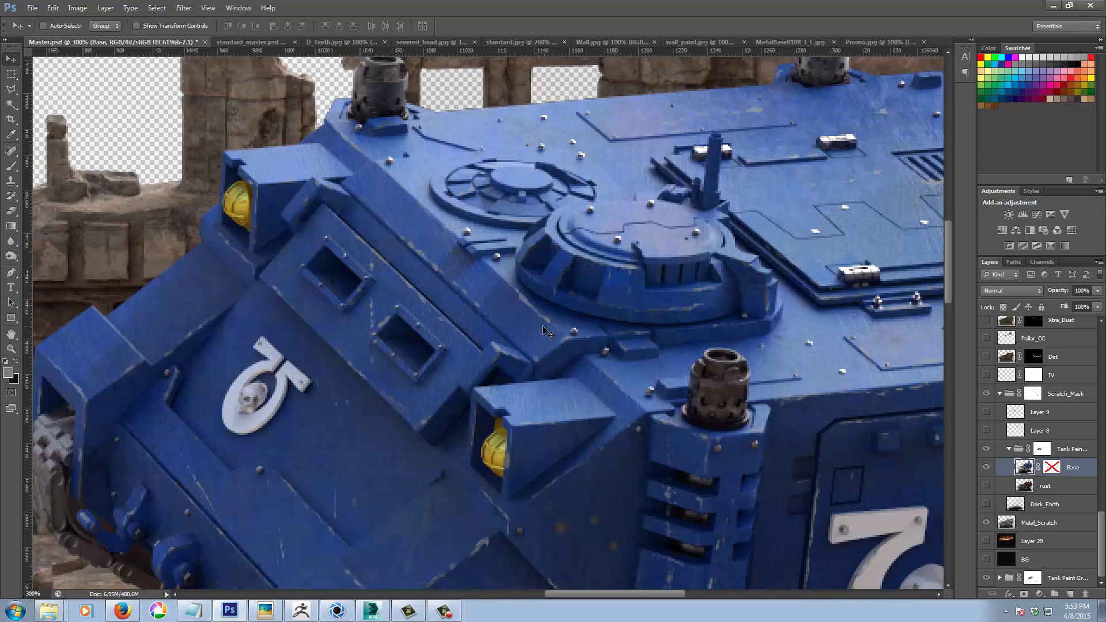
pyautogui.moveTo(410, 442); pyautogui.dragTo(245, 332)
pyautogui.moveTo(754, 329); pyautogui.dragTo(430, 537)
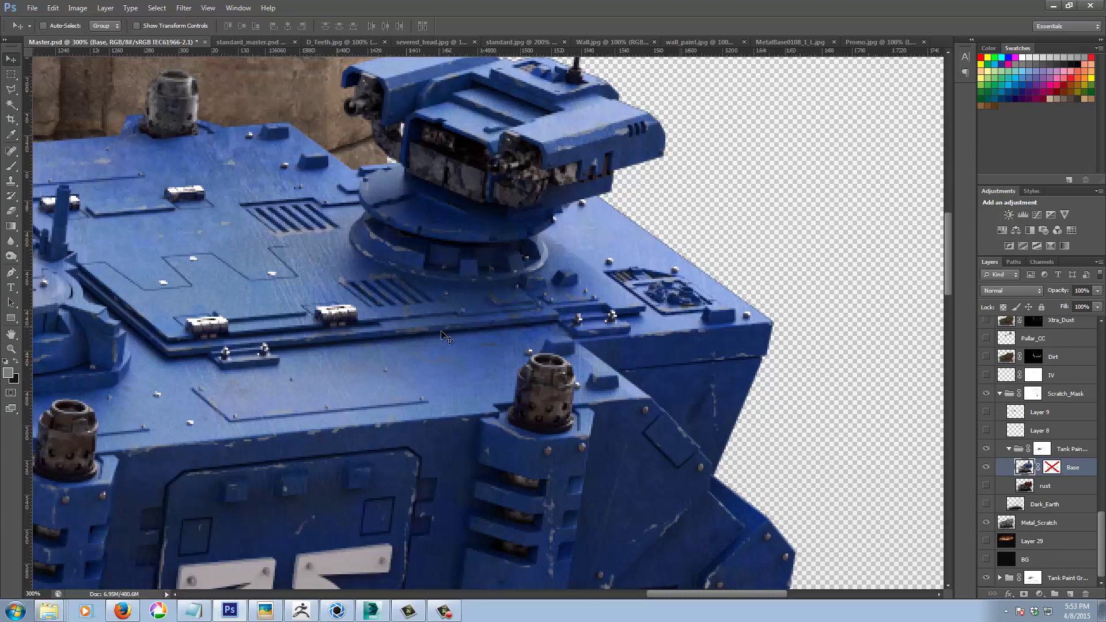
pyautogui.moveTo(537, 500); pyautogui.dragTo(513, 291)
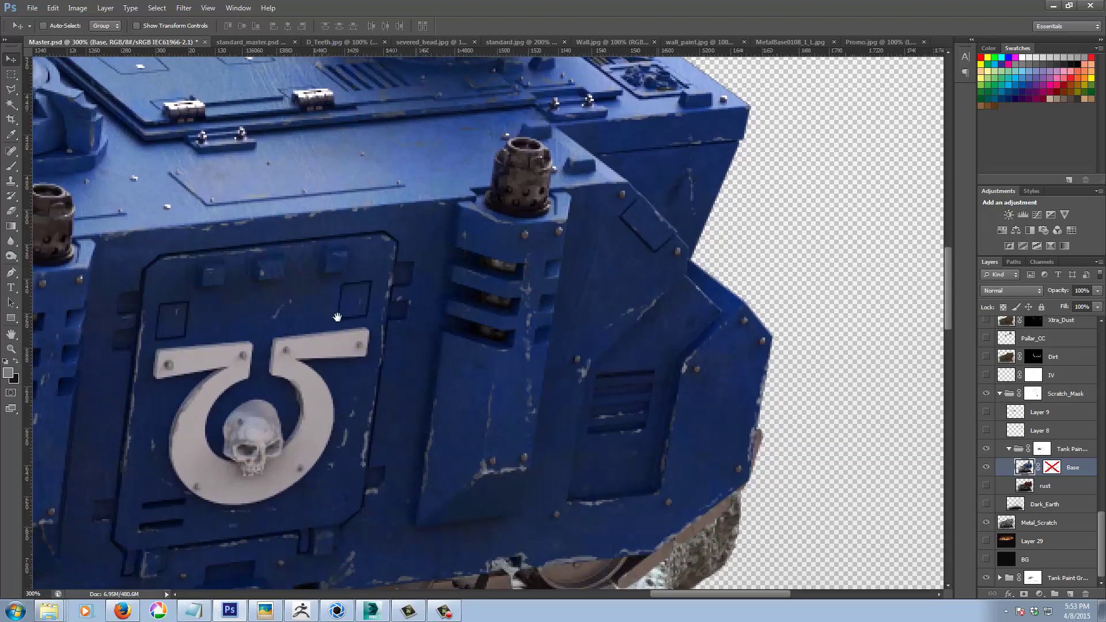
pyautogui.moveTo(337, 316); pyautogui.dragTo(639, 492)
pyautogui.moveTo(455, 283); pyautogui.dragTo(694, 294)
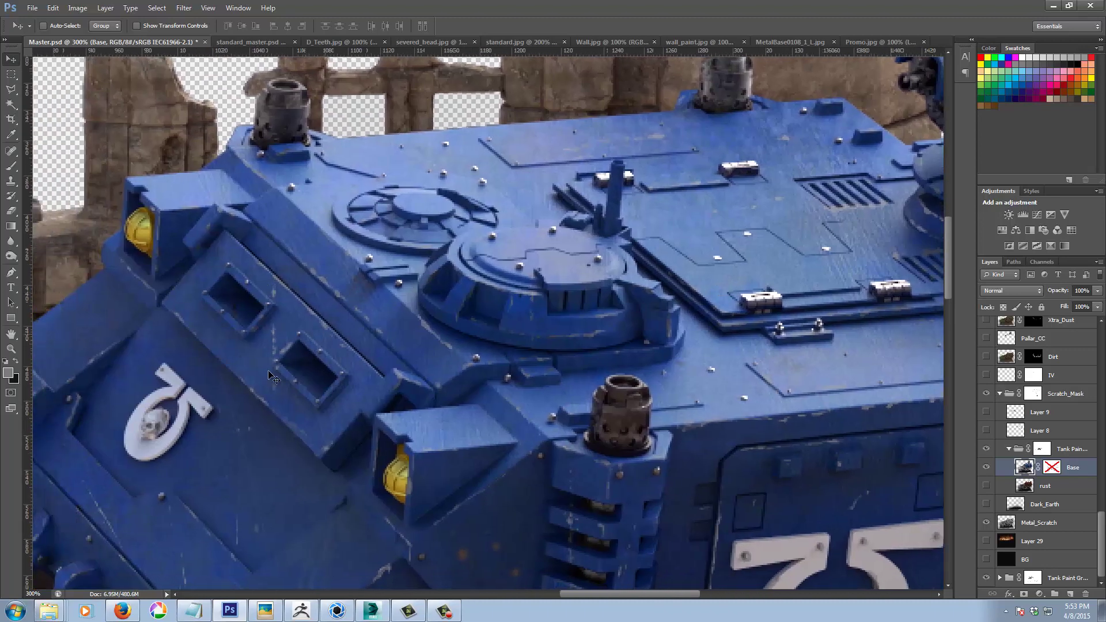
pyautogui.moveTo(516, 129); pyautogui.dragTo(737, 162)
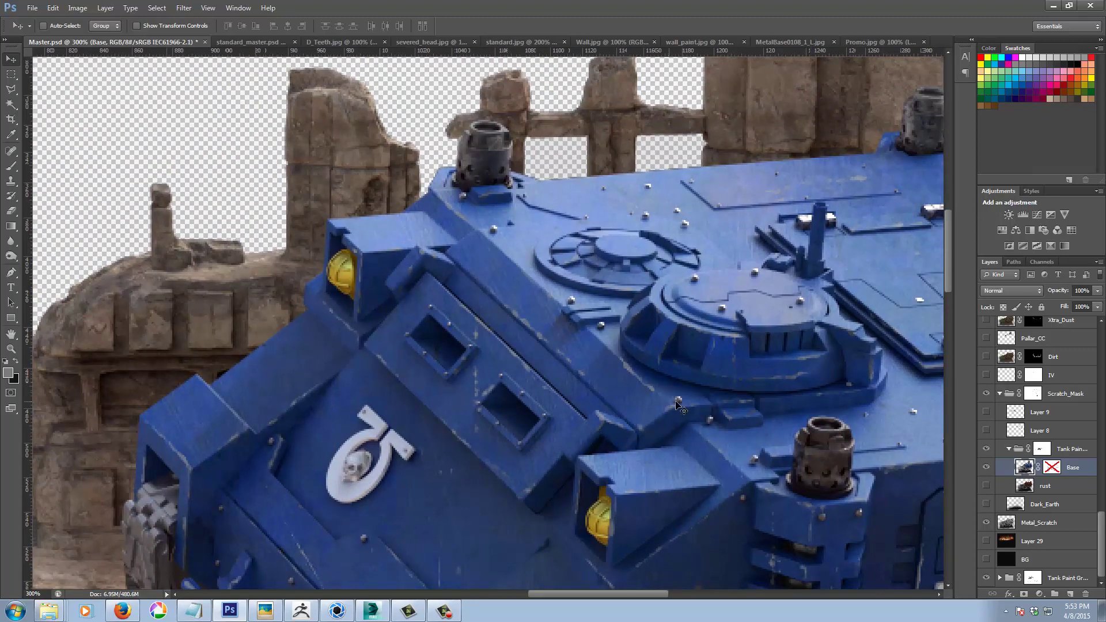
pyautogui.moveTo(680, 406); pyautogui.dragTo(497, 248)
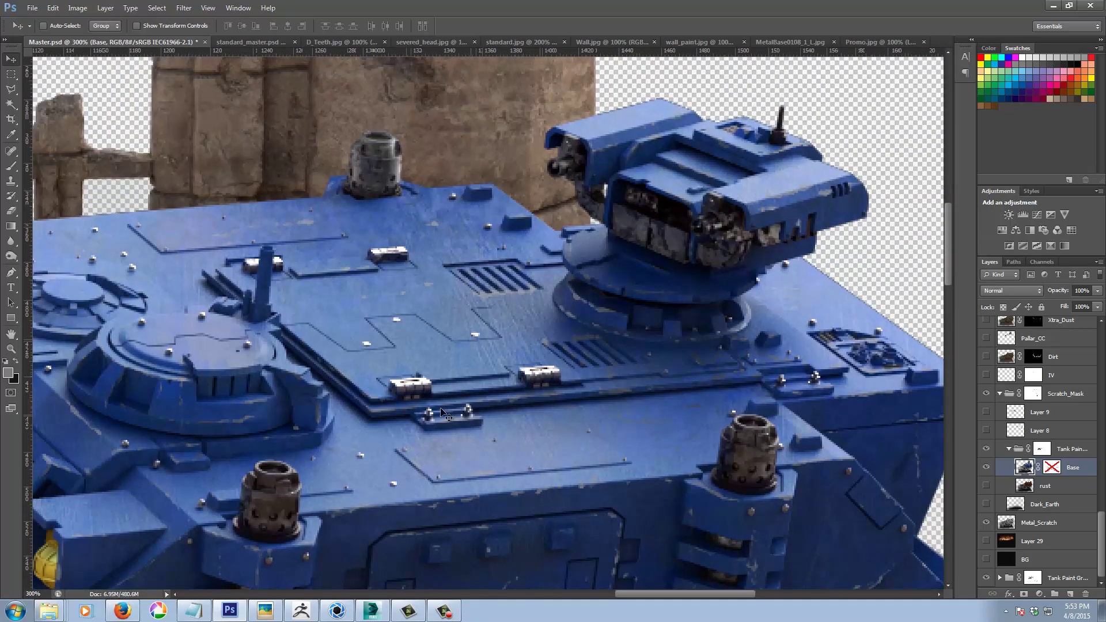
pyautogui.moveTo(407, 449); pyautogui.dragTo(605, 389)
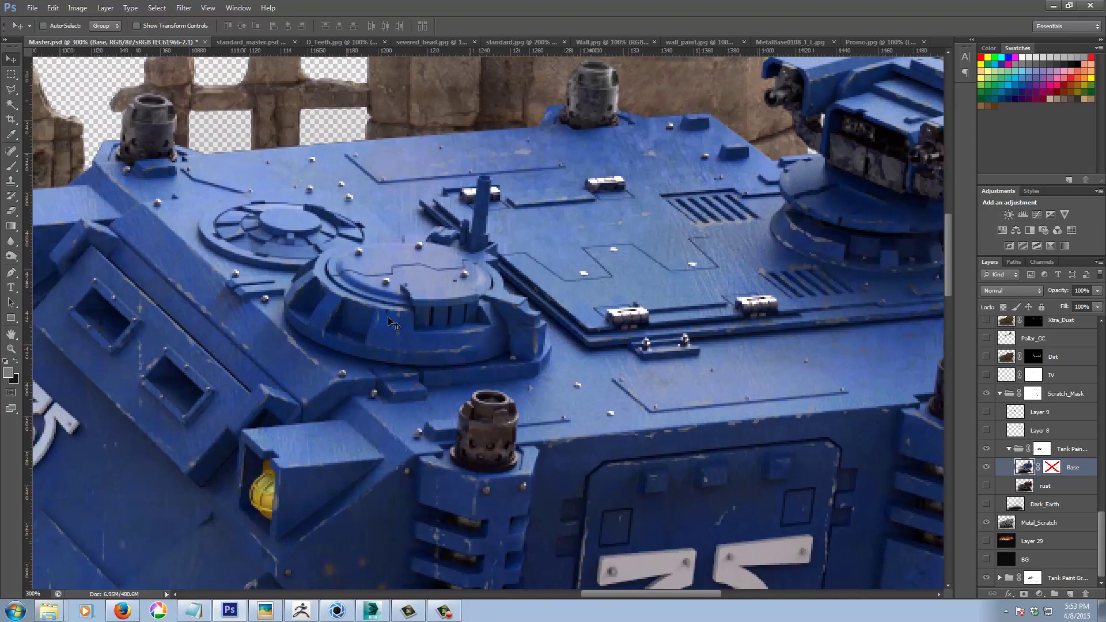
pyautogui.moveTo(675, 407); pyautogui.dragTo(542, 314)
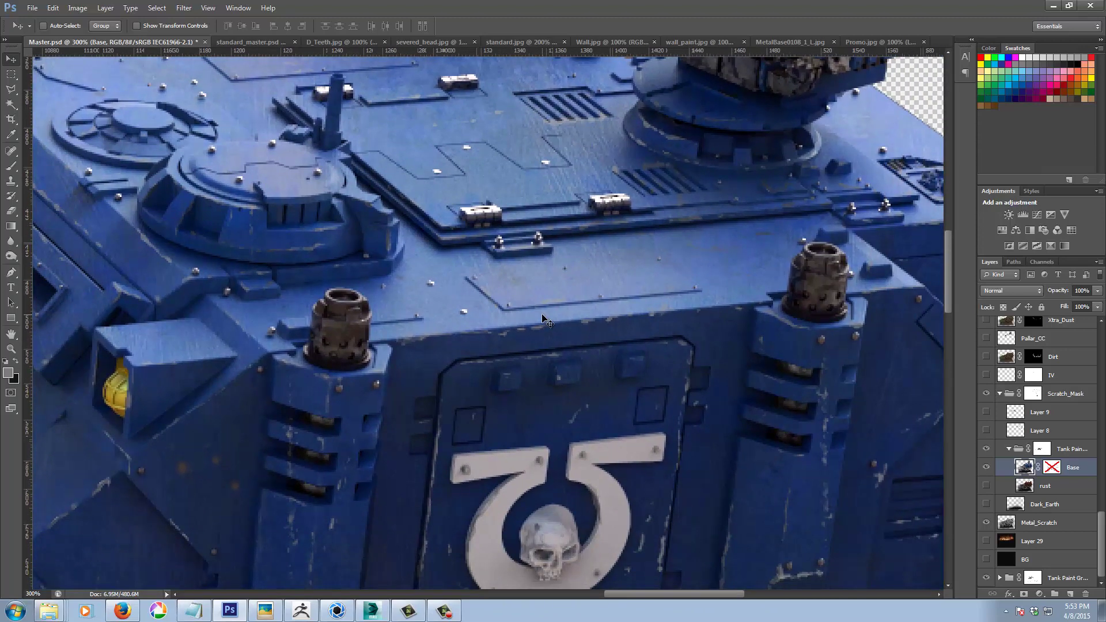
# Step: Show the rust layer and enable the Base layer's mask
pyautogui.click(985, 486)
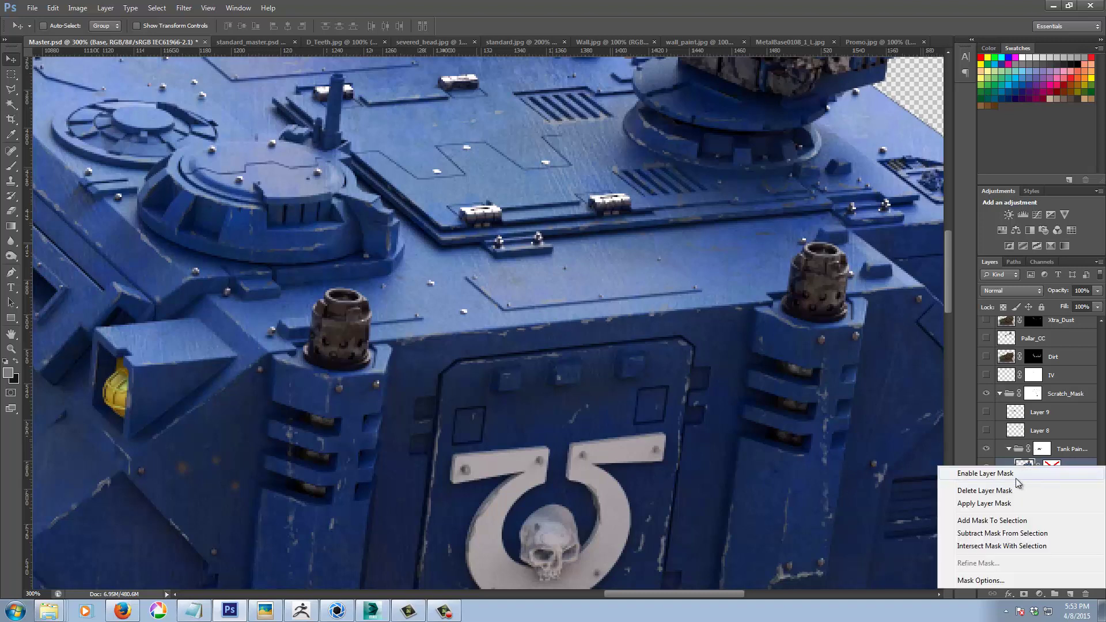
pyautogui.click(1014, 474)
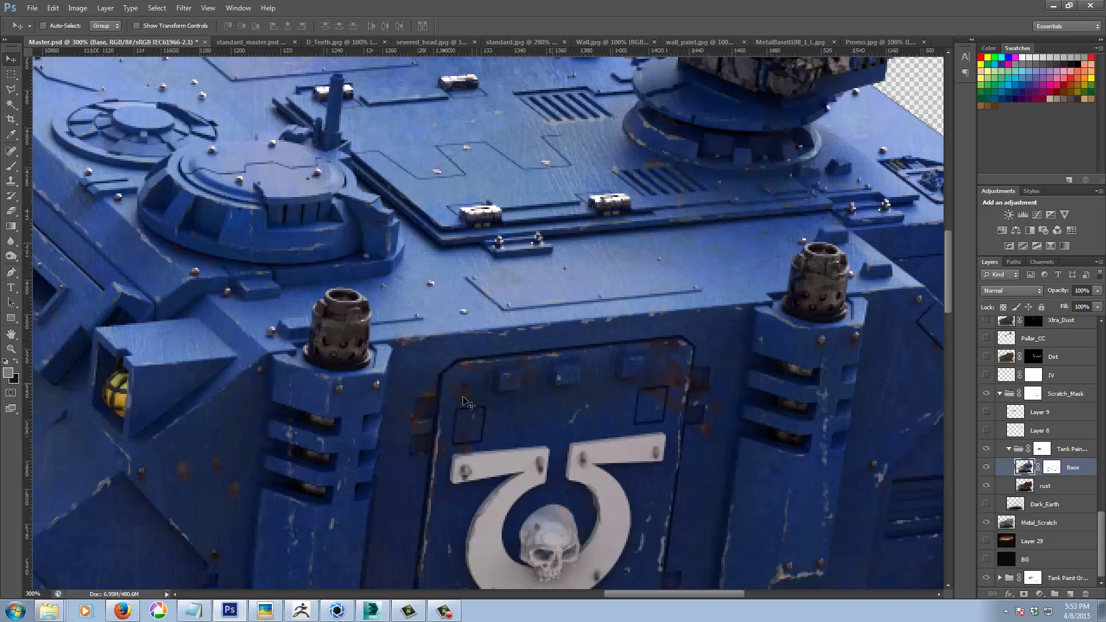
# Step: Examine the rust patches along the tank's front hull, lower edge above the tracks, side door and roof
pyautogui.moveTo(948, 298)
pyautogui.mouseDown()
pyautogui.moveTo(949, 325)
pyautogui.moveTo(942, 255)
pyautogui.moveTo(954, 314)
pyautogui.mouseUp()
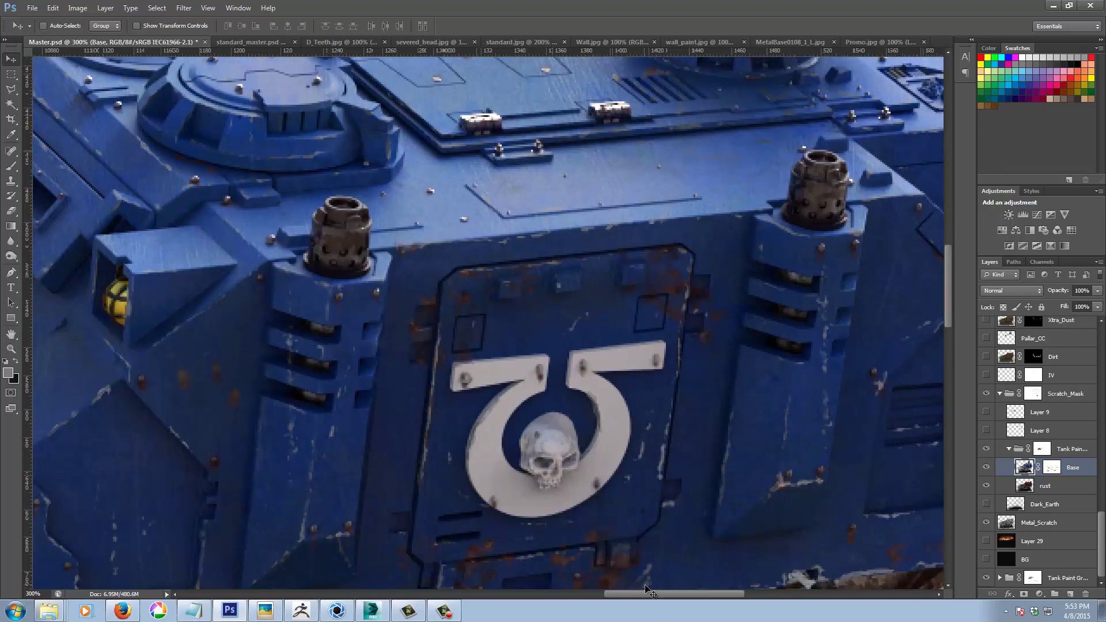
pyautogui.moveTo(654, 599); pyautogui.dragTo(602, 596)
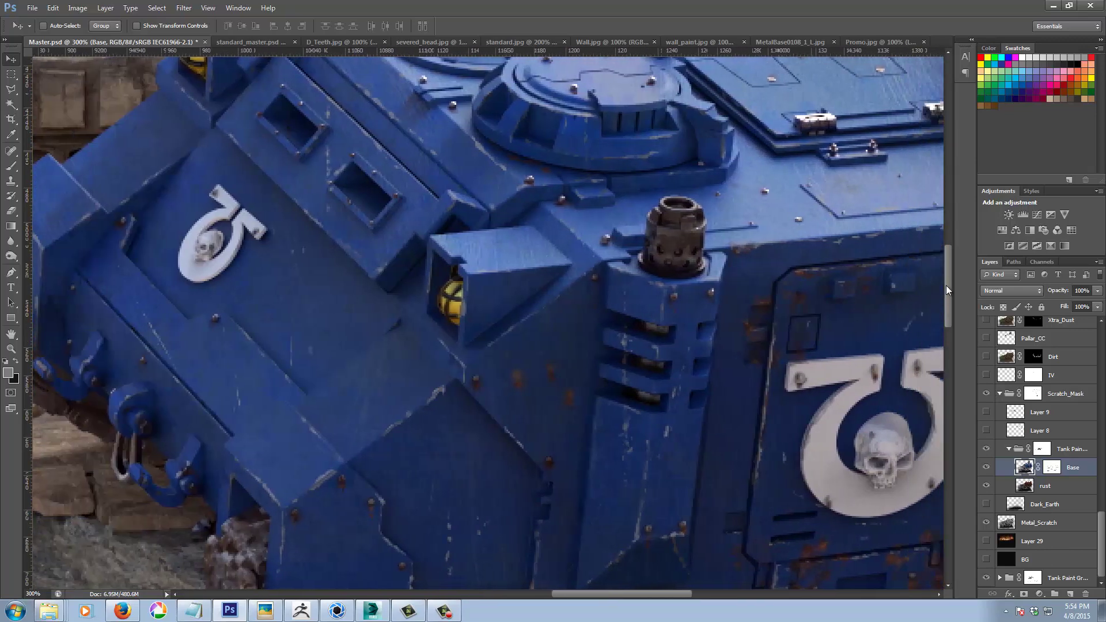
pyautogui.moveTo(945, 285); pyautogui.dragTo(950, 319)
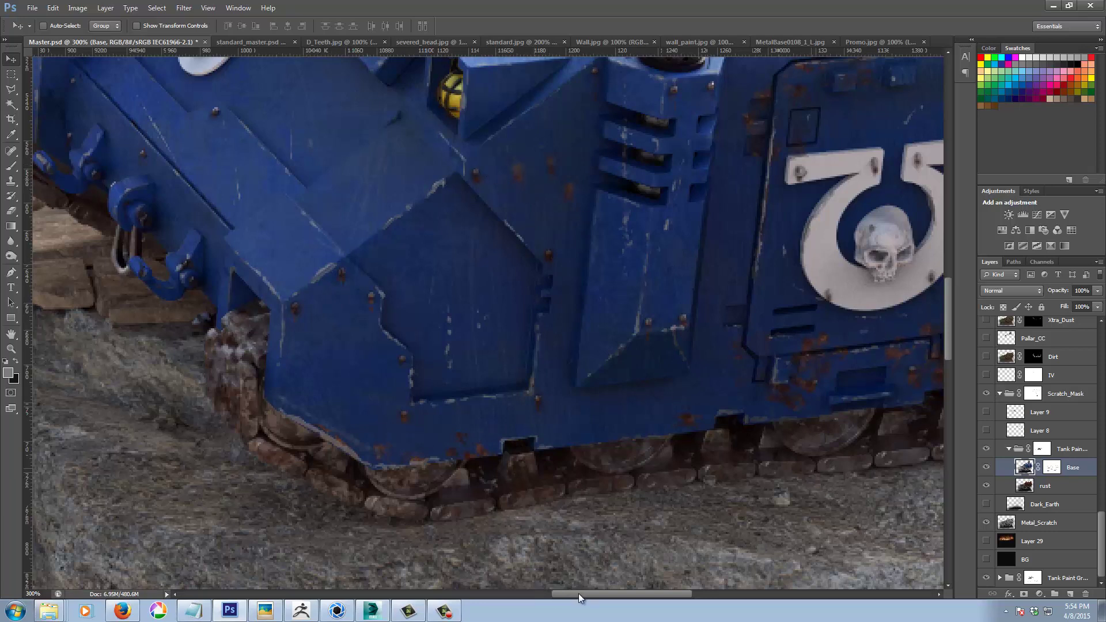
pyautogui.moveTo(578, 597); pyautogui.dragTo(609, 597)
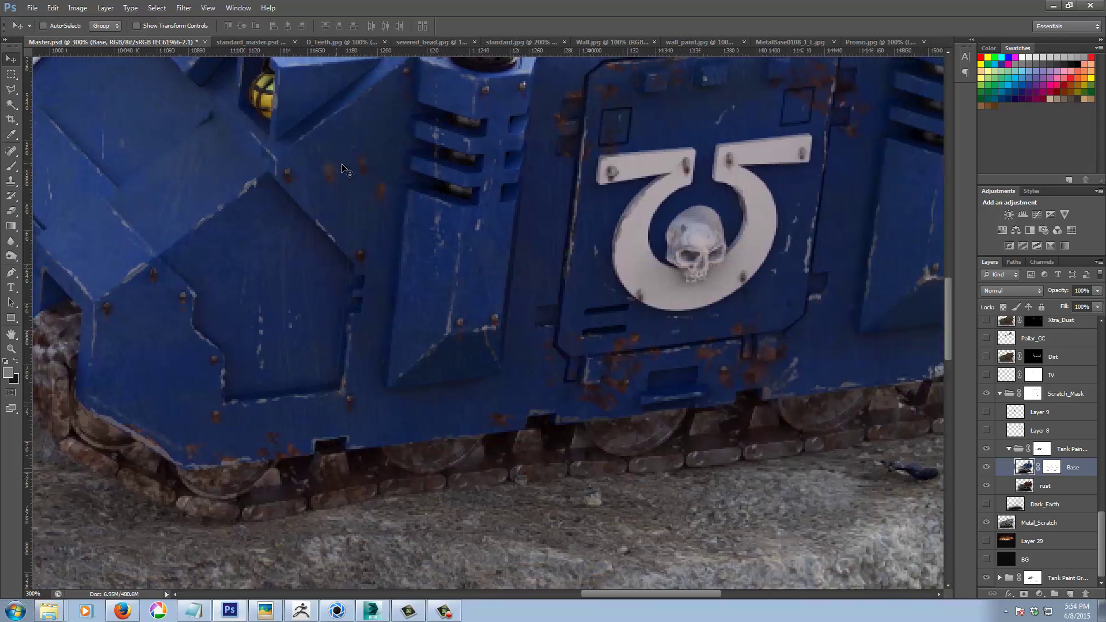
pyautogui.moveTo(605, 597); pyautogui.dragTo(648, 597)
pyautogui.moveTo(949, 347); pyautogui.dragTo(955, 329)
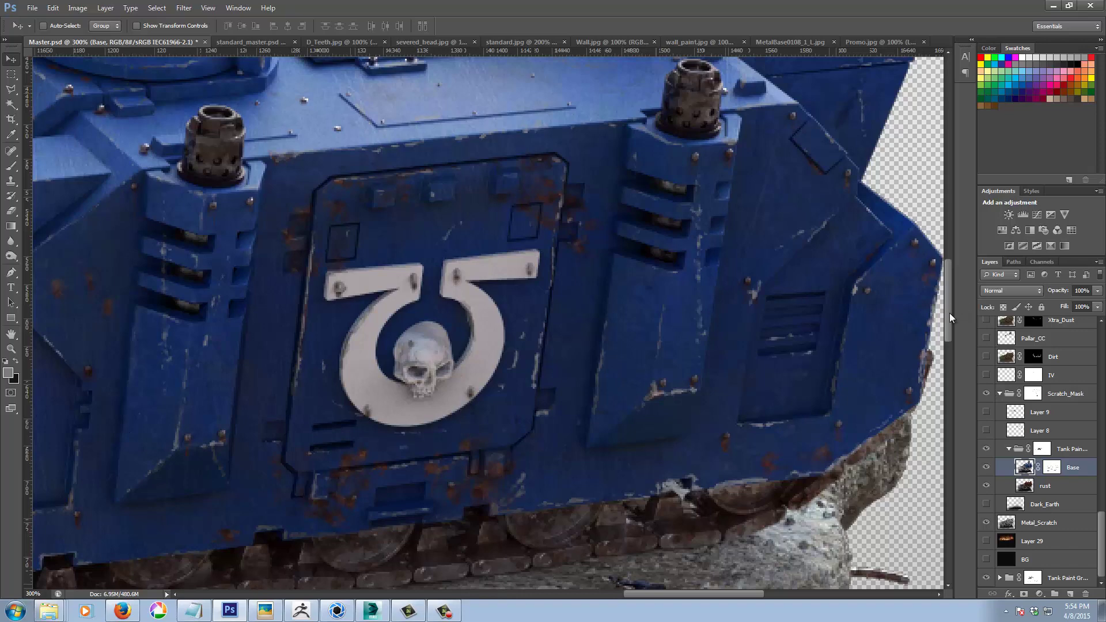
pyautogui.moveTo(949, 313); pyautogui.dragTo(948, 312)
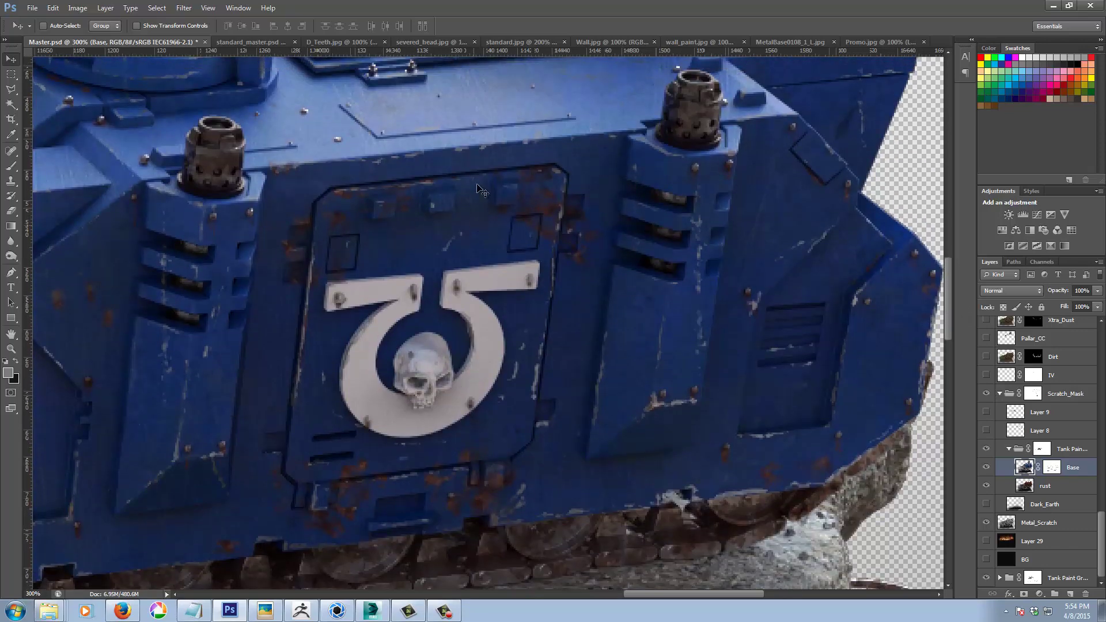
pyautogui.moveTo(951, 323); pyautogui.dragTo(946, 283)
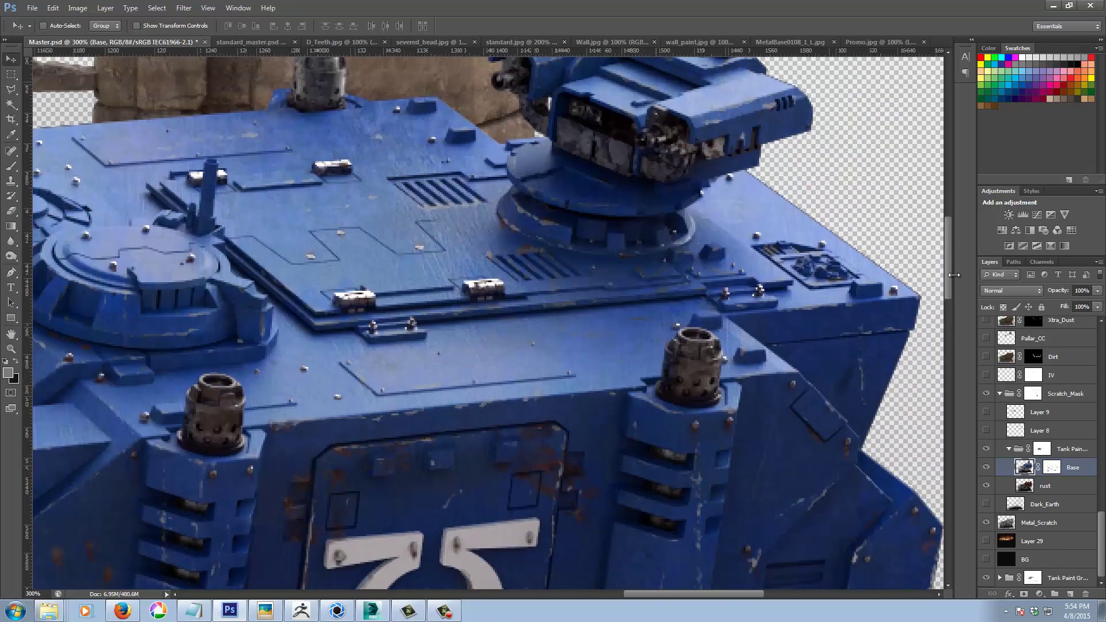
pyautogui.moveTo(948, 276); pyautogui.dragTo(947, 316)
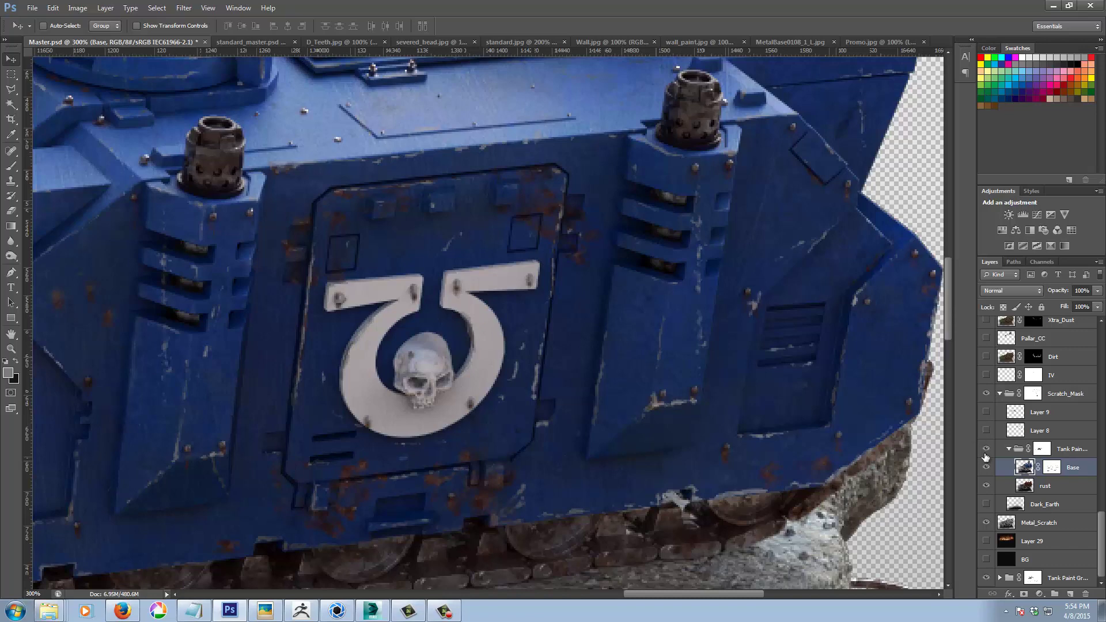
# Step: Toggle the Base layer's visibility off and on to compare the tank with and without blue paint
pyautogui.click(985, 468)
pyautogui.click(985, 468)
pyautogui.click(985, 468)
pyautogui.click(984, 467)
# Step: Compare the tank with Layer 8 and the Scratch_Mask group switched on and off, leaving Layer 8 hidden and the group visible
pyautogui.click(985, 432)
pyautogui.click(985, 432)
pyautogui.click(985, 431)
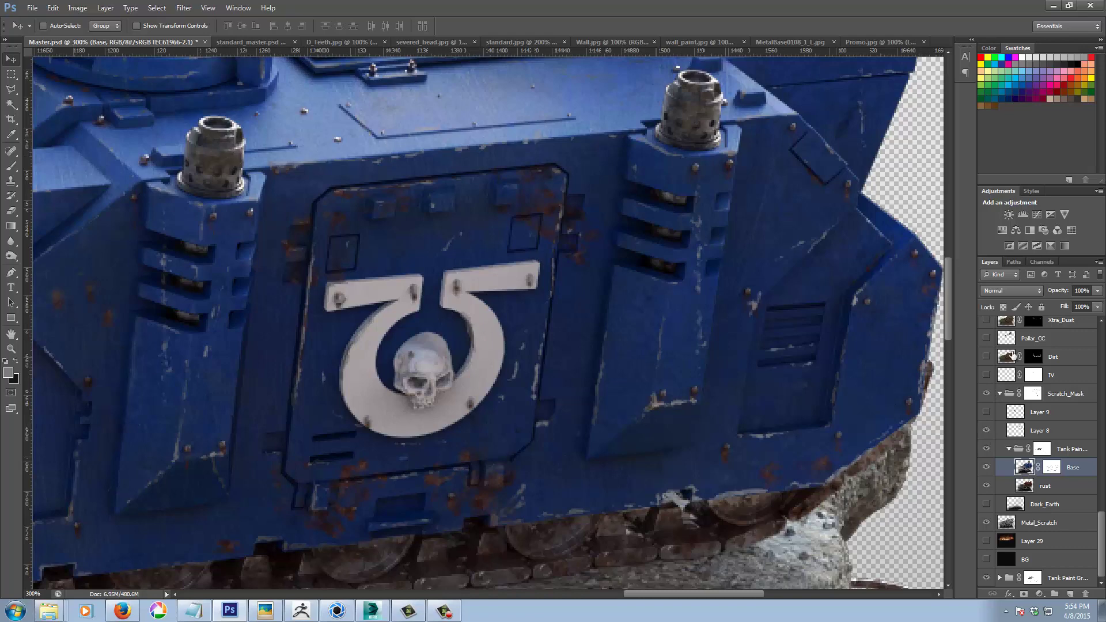
pyautogui.moveTo(951, 318)
pyautogui.mouseDown()
pyautogui.moveTo(945, 264)
pyautogui.moveTo(948, 305)
pyautogui.mouseUp()
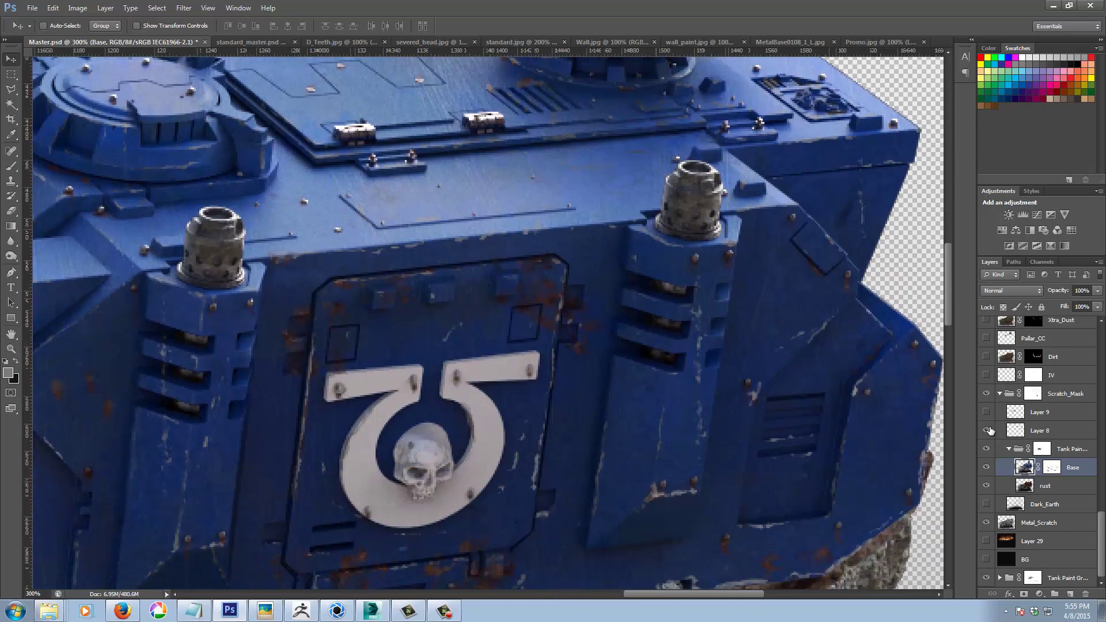
pyautogui.click(986, 430)
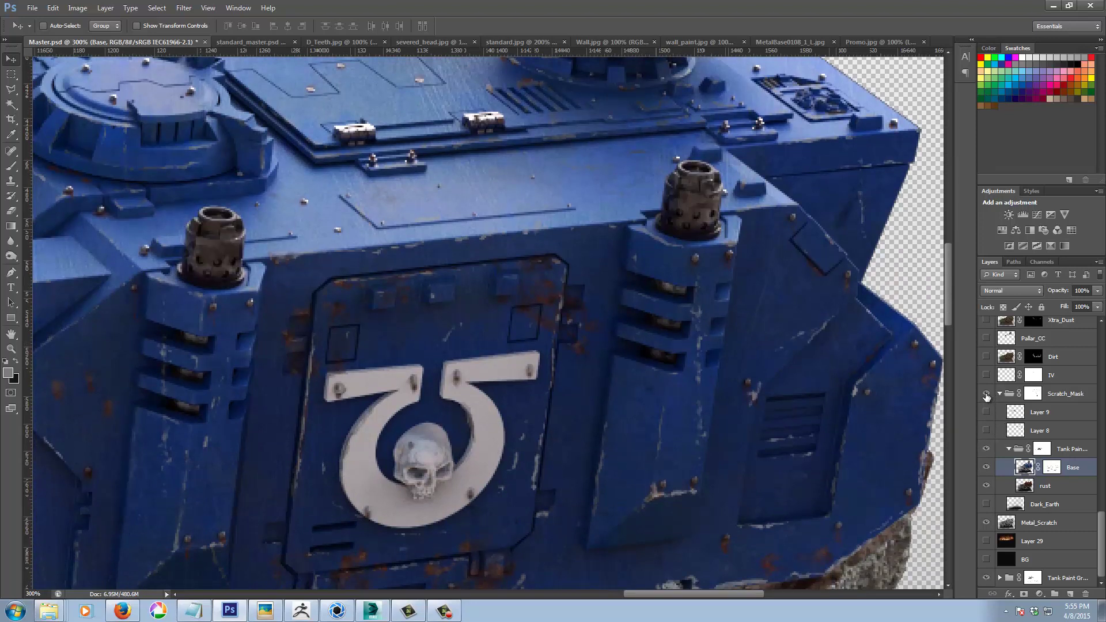
pyautogui.click(986, 395)
pyautogui.click(985, 395)
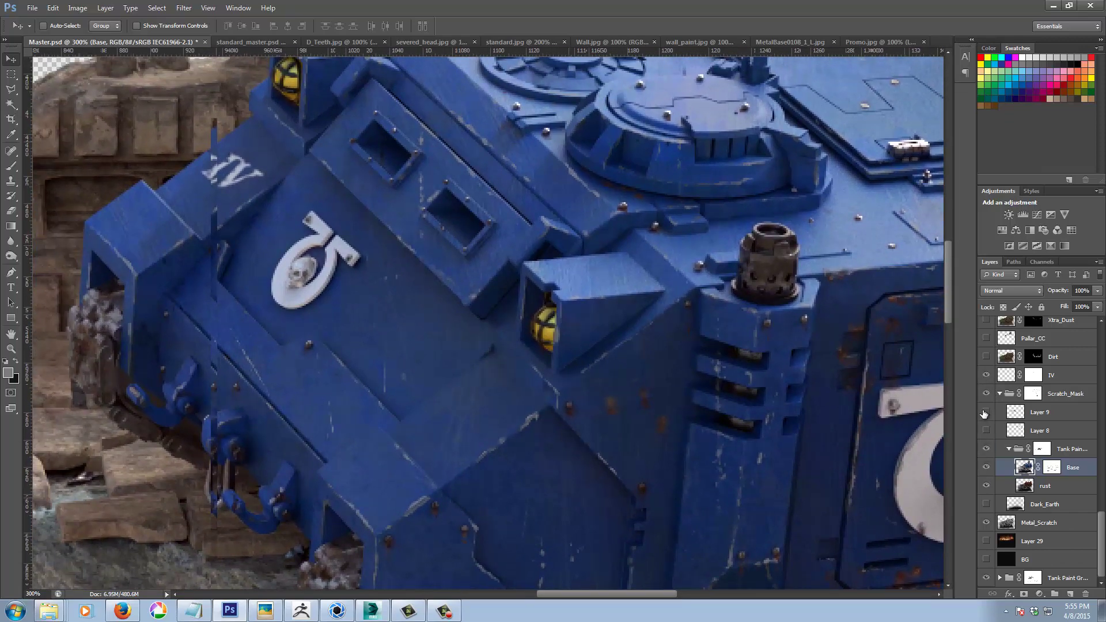
# Step: Show the IV layer and examine the white numeral on the tank's front hull at 200%
pyautogui.hotkey('ctrl', '-')
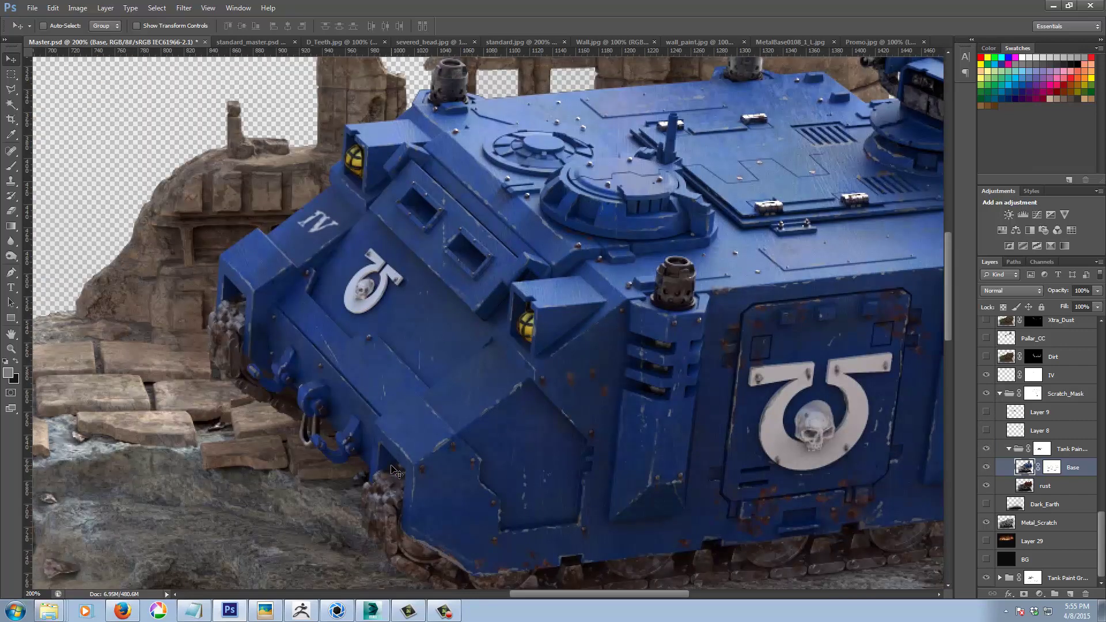
pyautogui.moveTo(500, 429); pyautogui.dragTo(524, 465)
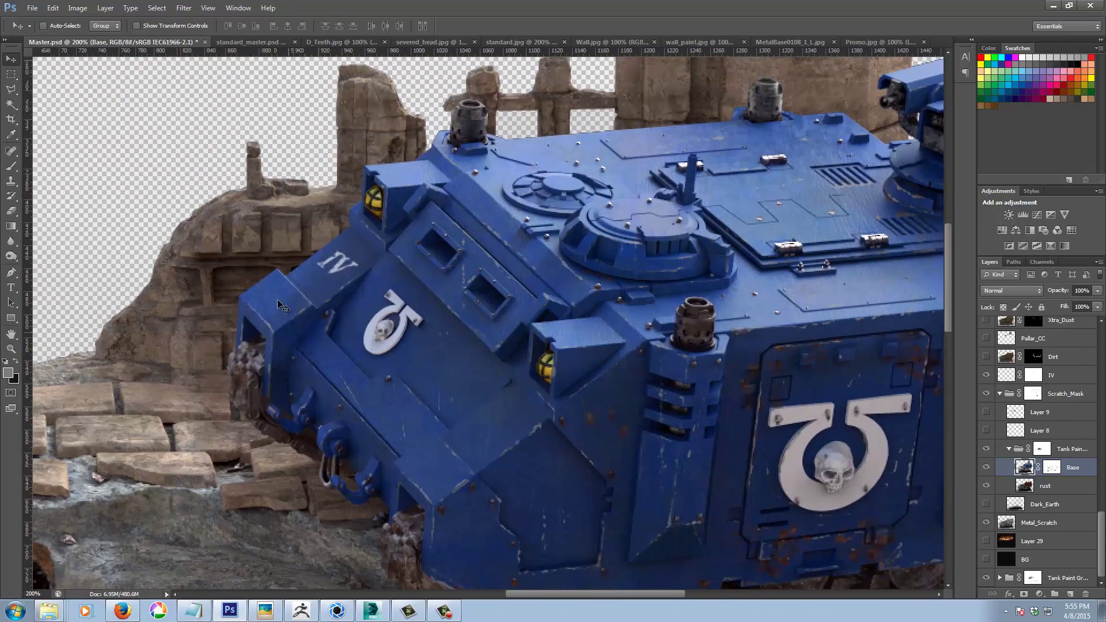
pyautogui.moveTo(589, 417); pyautogui.dragTo(486, 380)
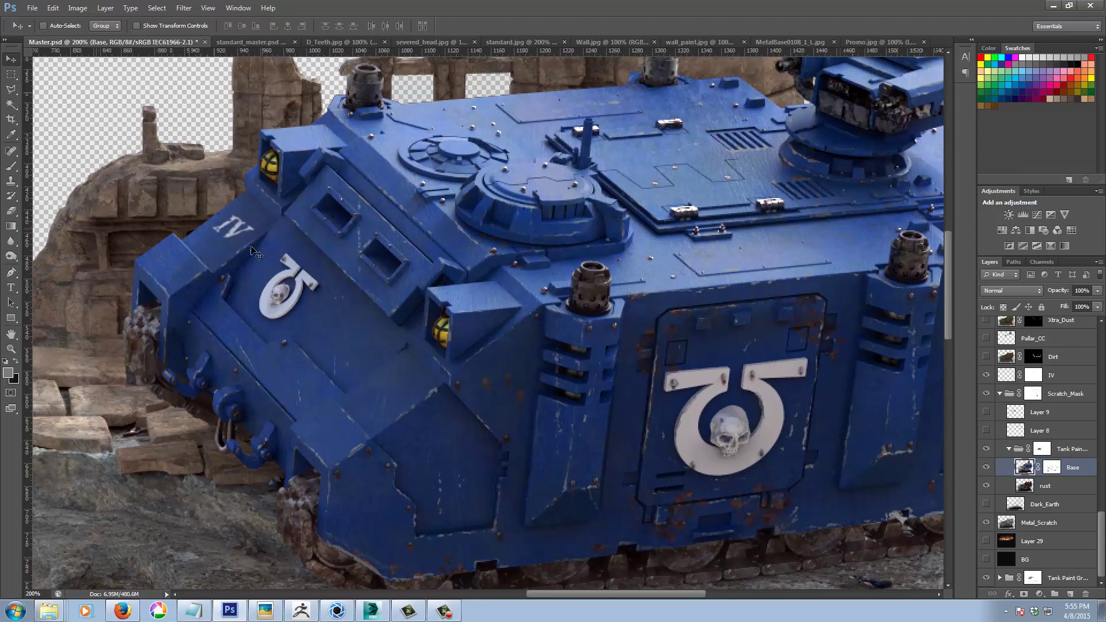
pyautogui.moveTo(481, 324); pyautogui.dragTo(429, 370)
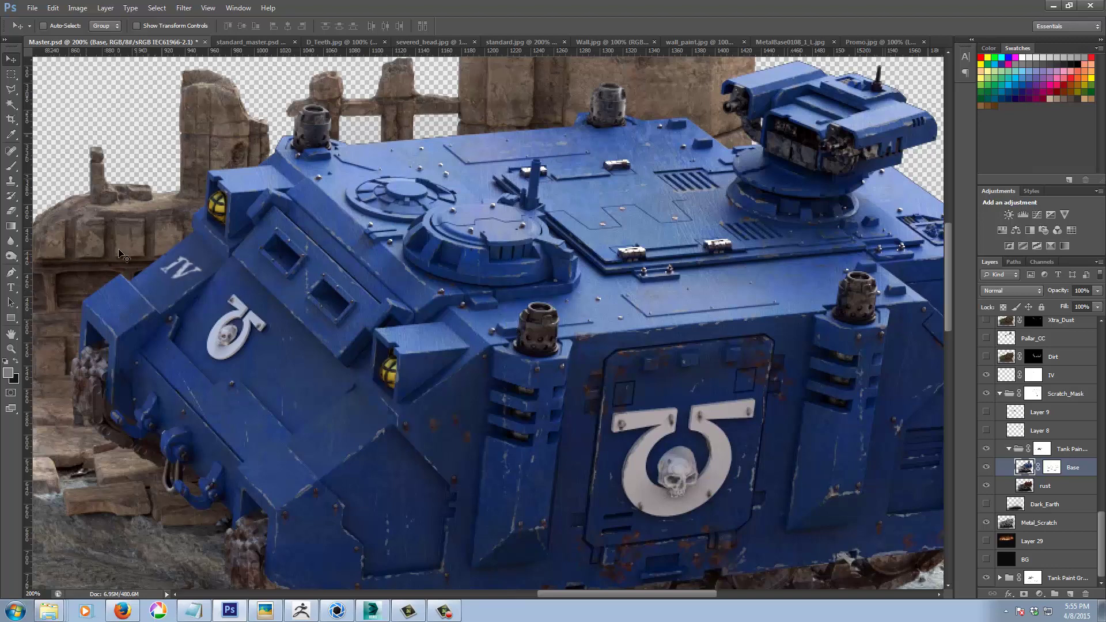
pyautogui.moveTo(554, 436); pyautogui.dragTo(625, 449)
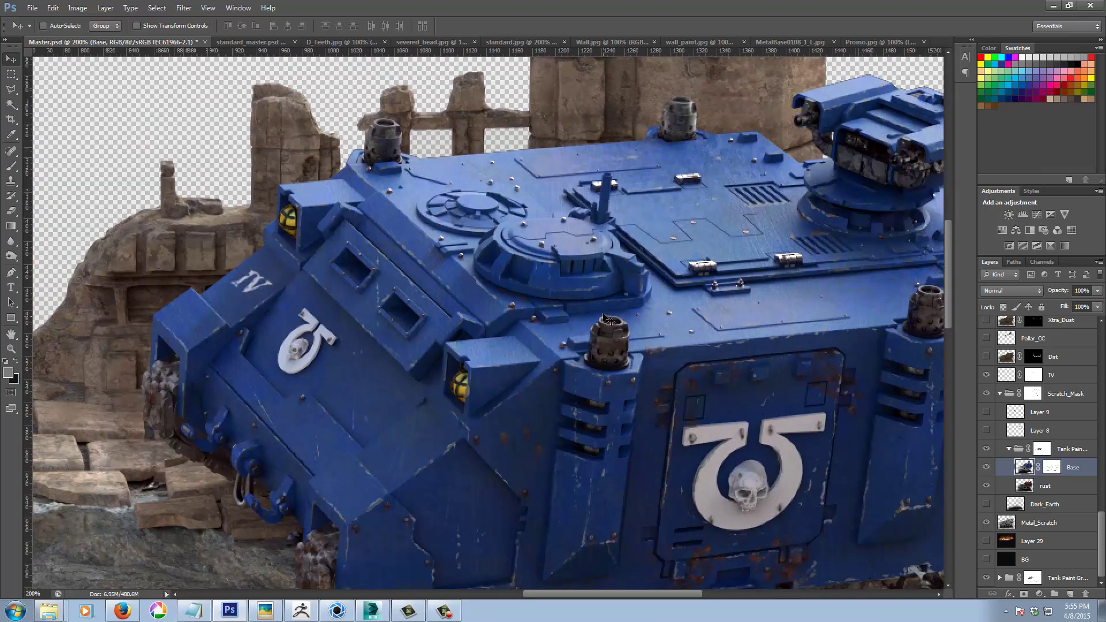
pyautogui.moveTo(609, 295); pyautogui.dragTo(626, 363)
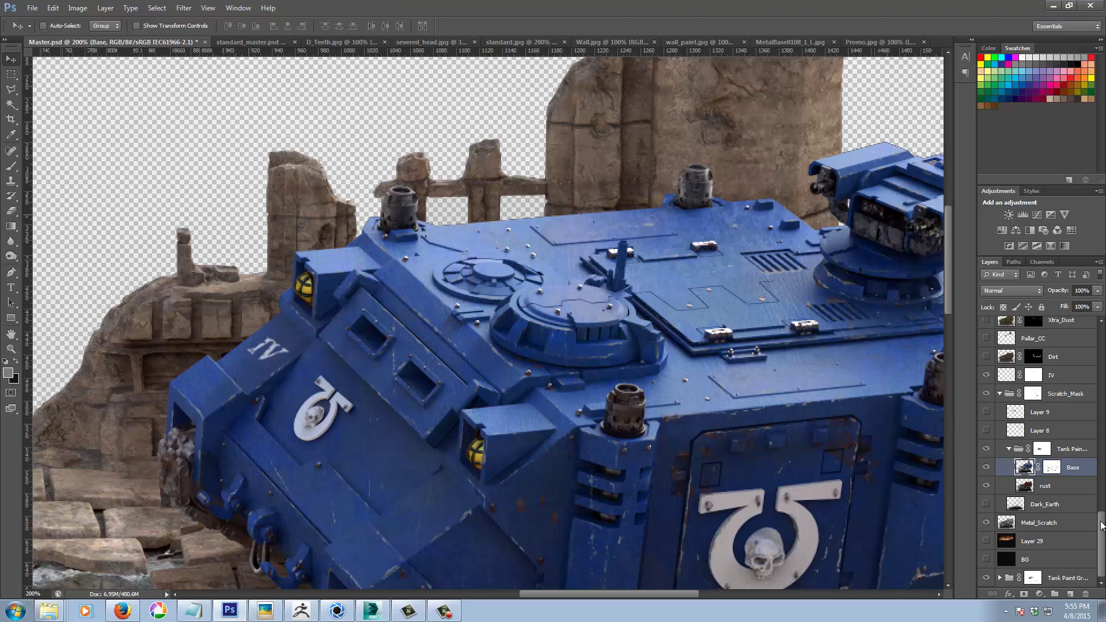
# Step: Show the Dirt layer and bring the tank's lower side and tracks into view
pyautogui.moveTo(1101, 527); pyautogui.dragTo(1079, 496)
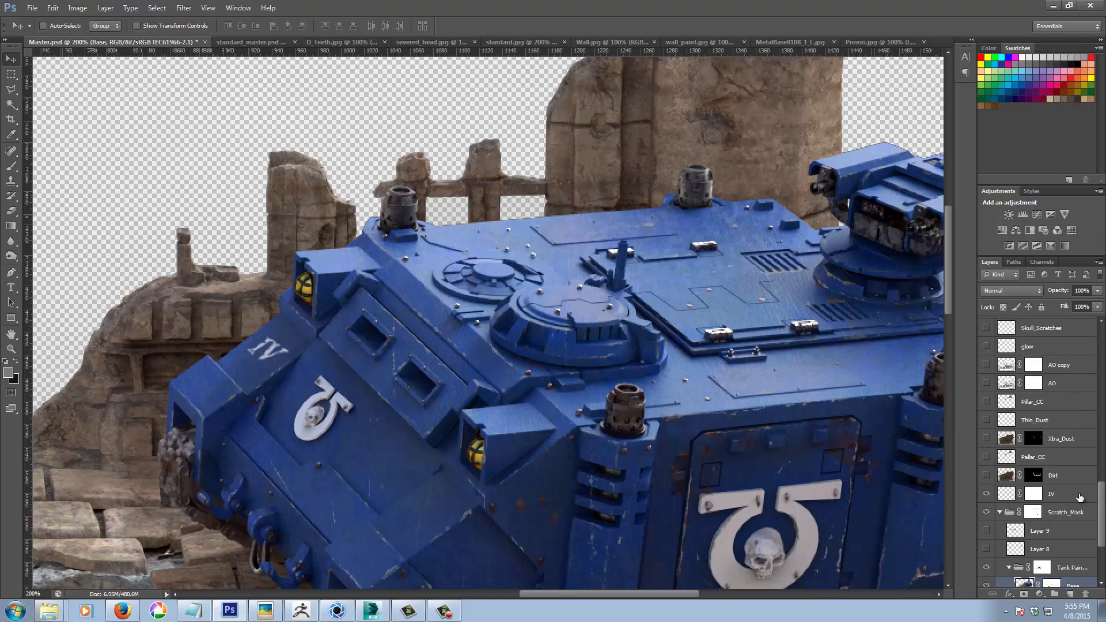
pyautogui.click(986, 475)
pyautogui.moveTo(710, 455); pyautogui.dragTo(609, 299)
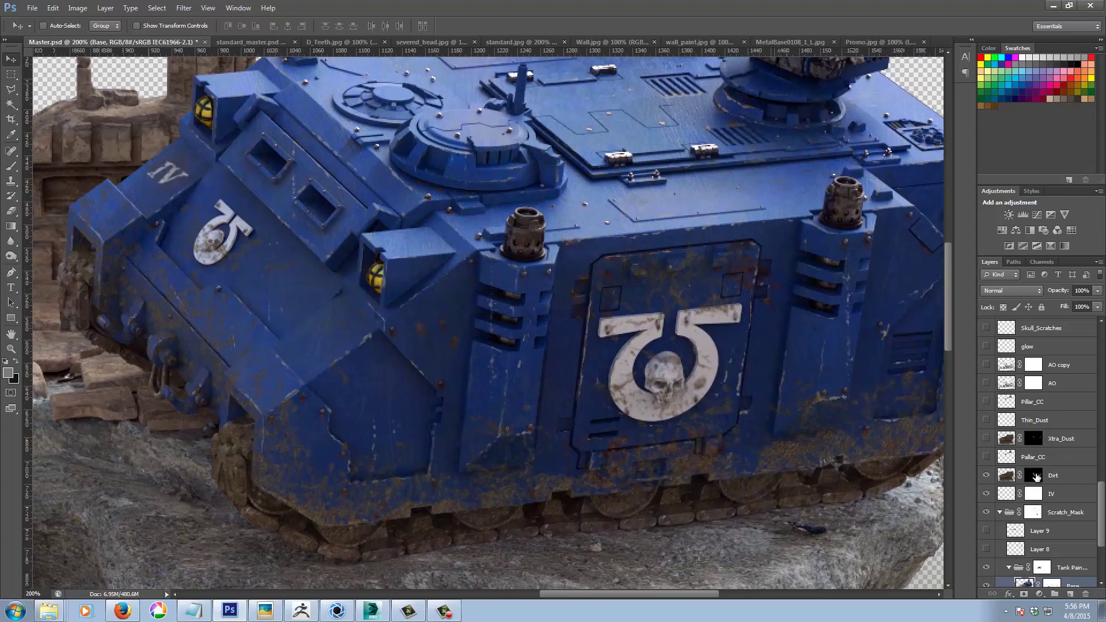
pyautogui.click(1035, 475)
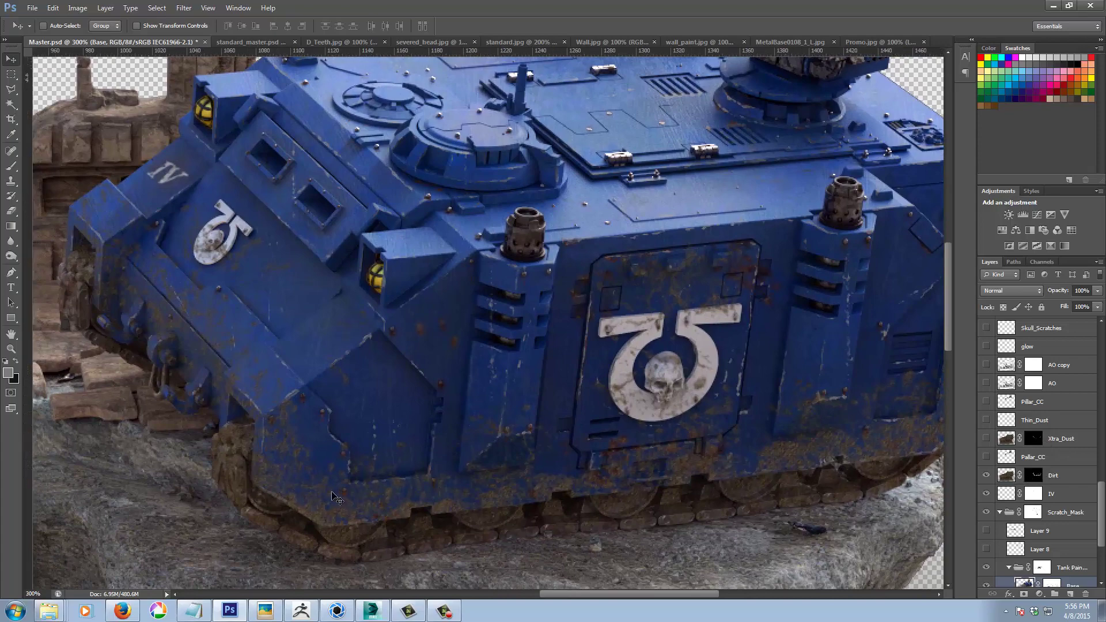
# Step: Inspect the dirt on the tank's tracks, front hull and lower side panels at 300%
pyautogui.hotkey('ctrl', '+')
pyautogui.moveTo(235, 533); pyautogui.dragTo(577, 336)
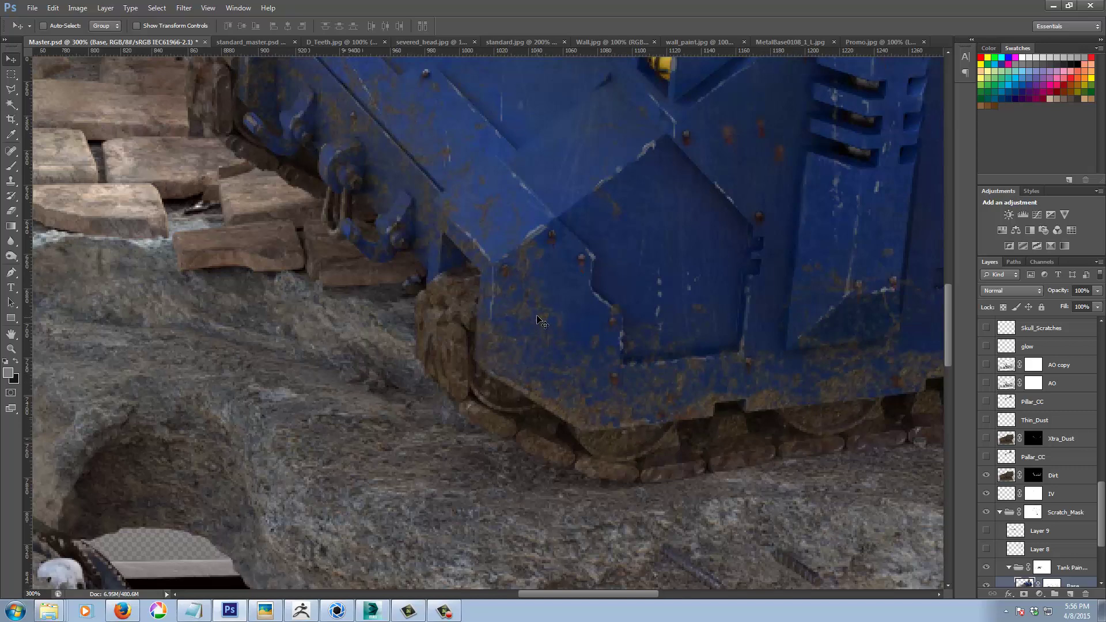
pyautogui.moveTo(364, 265); pyautogui.dragTo(506, 463)
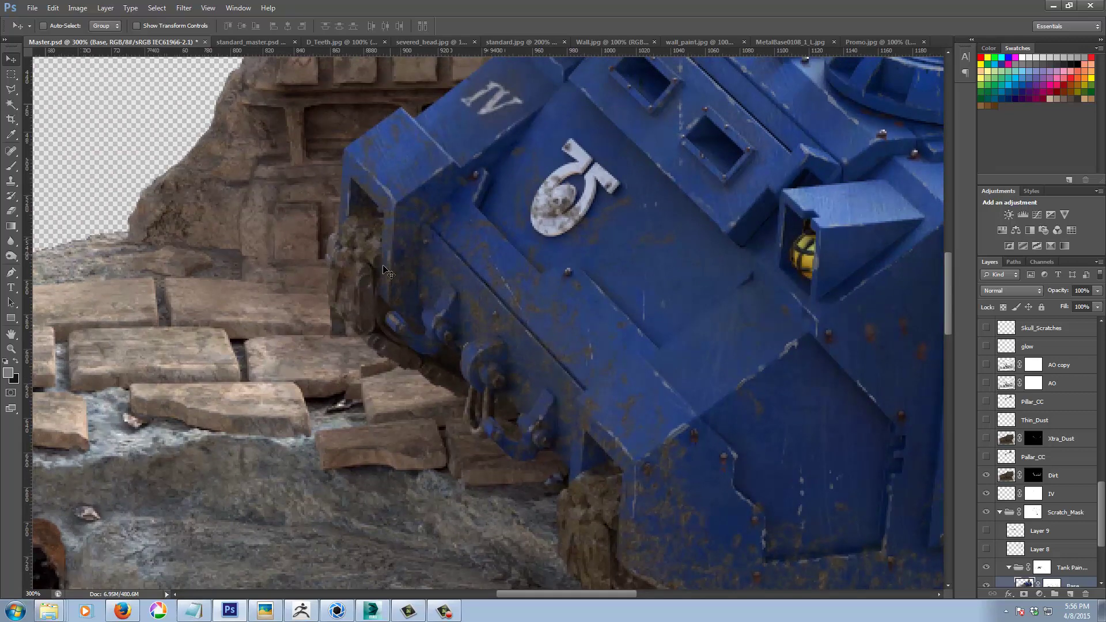
pyautogui.moveTo(734, 468); pyautogui.dragTo(481, 263)
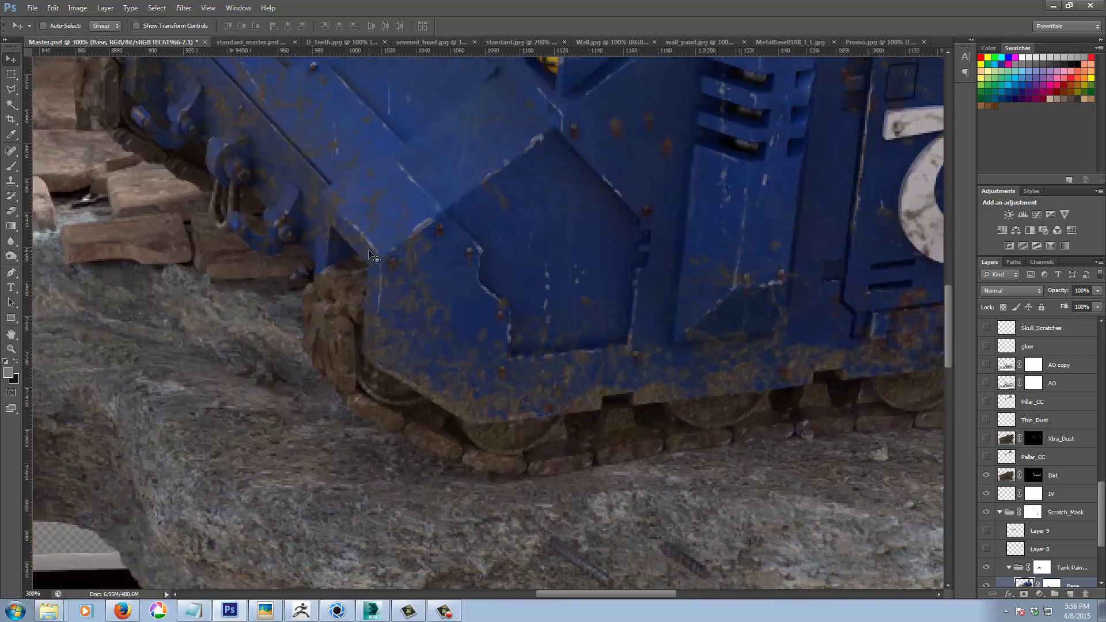
pyautogui.moveTo(794, 362); pyautogui.dragTo(323, 397)
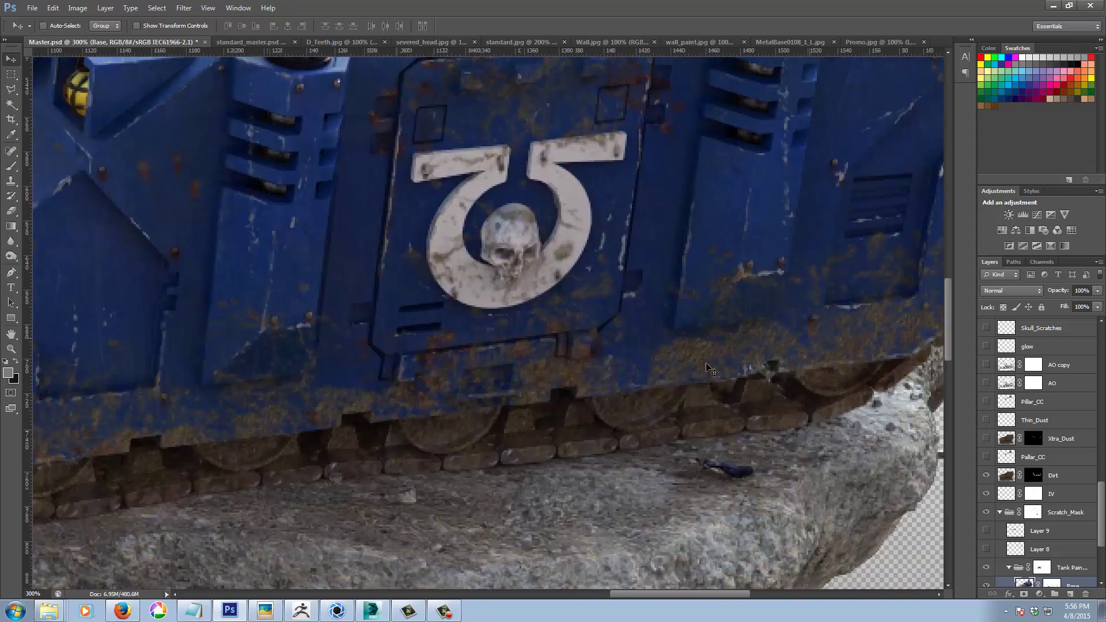
# Step: Examine the dirt weathering on the tank's side door, front hull, rear corner and roof at 300%
pyautogui.moveTo(710, 369); pyautogui.dragTo(674, 426)
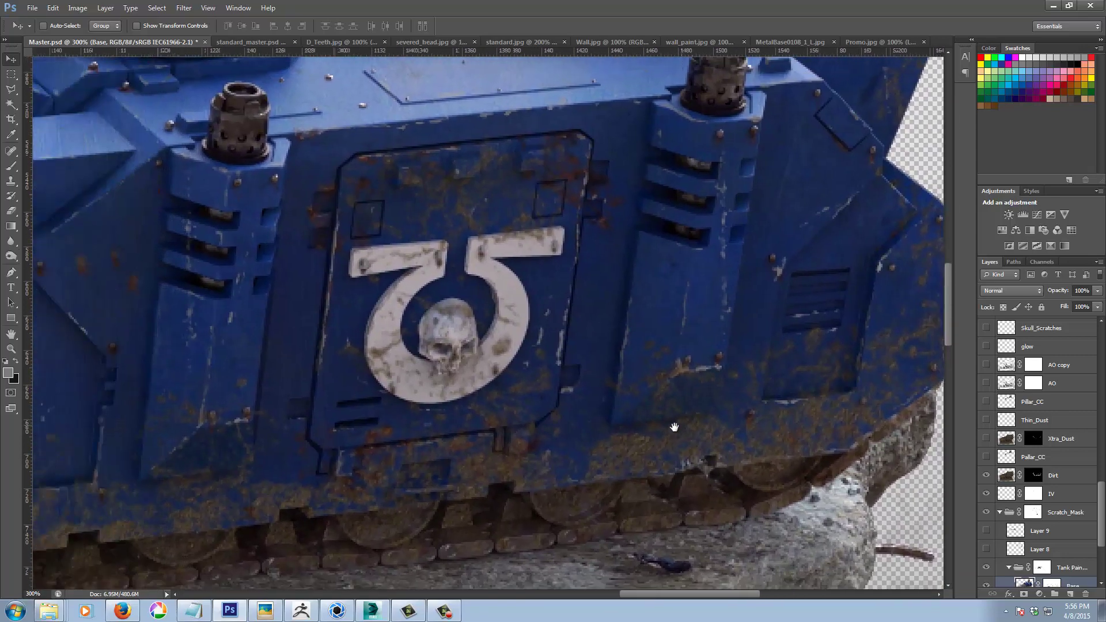
pyautogui.moveTo(294, 458); pyautogui.dragTo(369, 452)
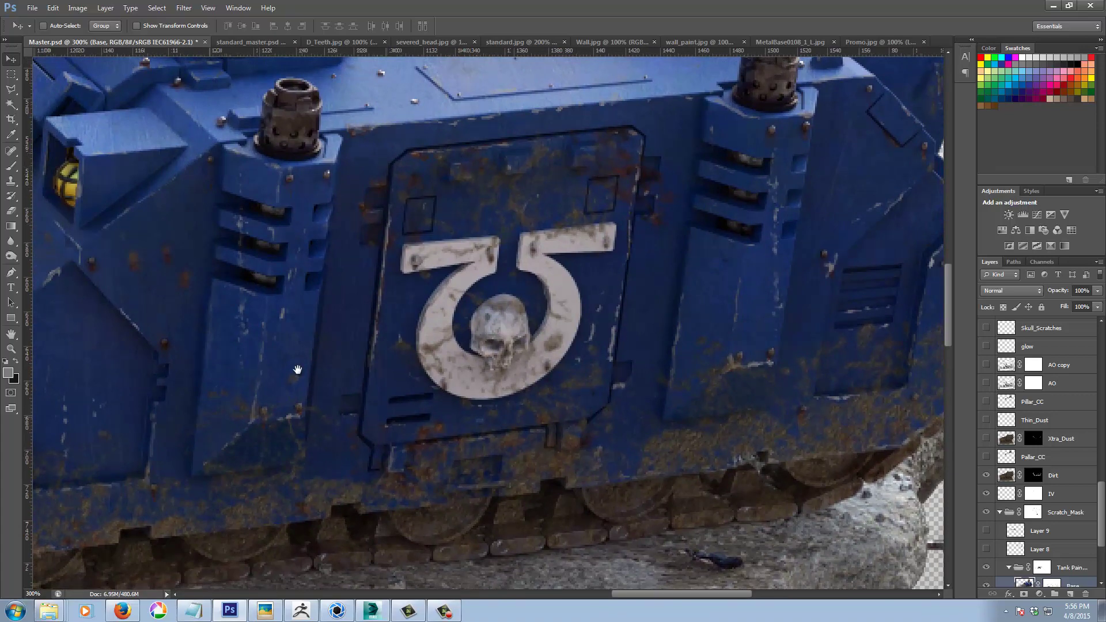
pyautogui.moveTo(297, 369); pyautogui.dragTo(737, 421)
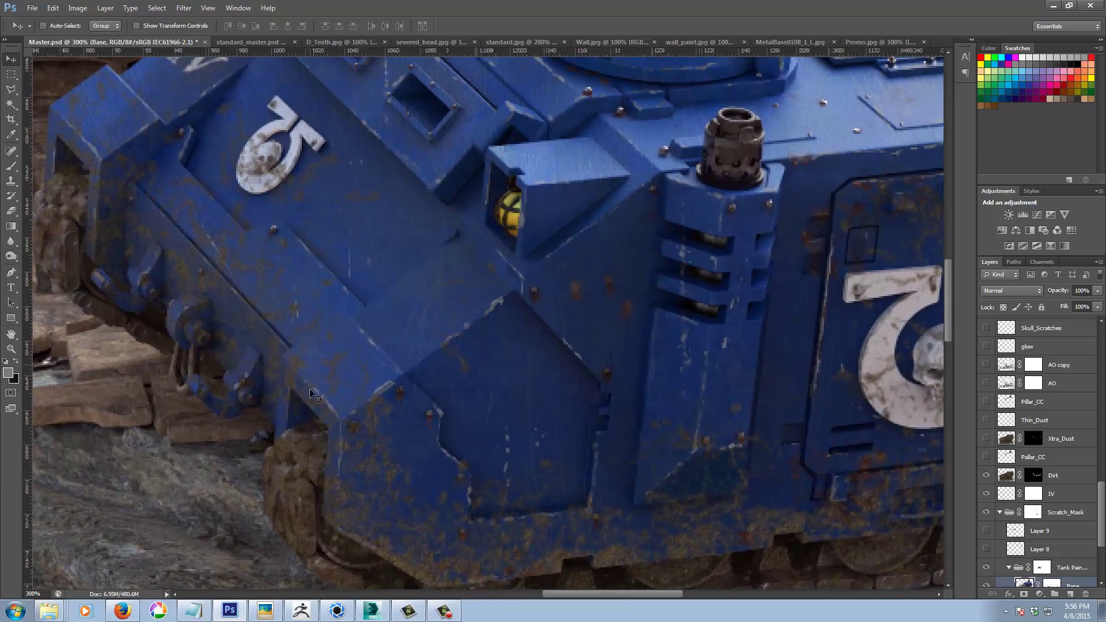
pyautogui.moveTo(625, 406); pyautogui.dragTo(191, 482)
pyautogui.moveTo(699, 235); pyautogui.dragTo(448, 366)
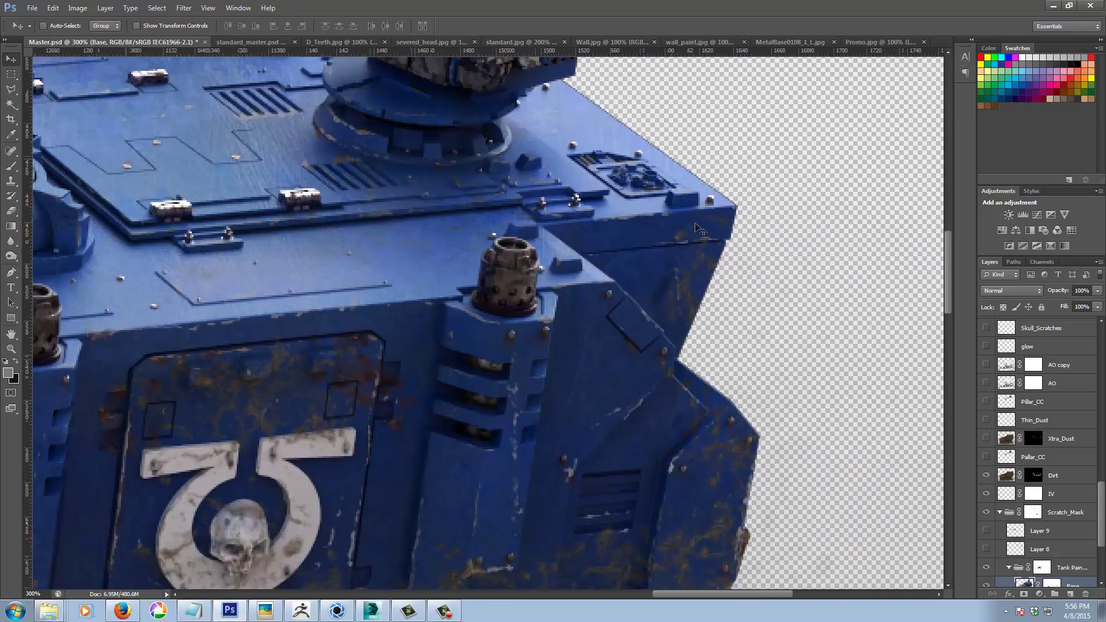
pyautogui.scroll(-3, 720, 288)
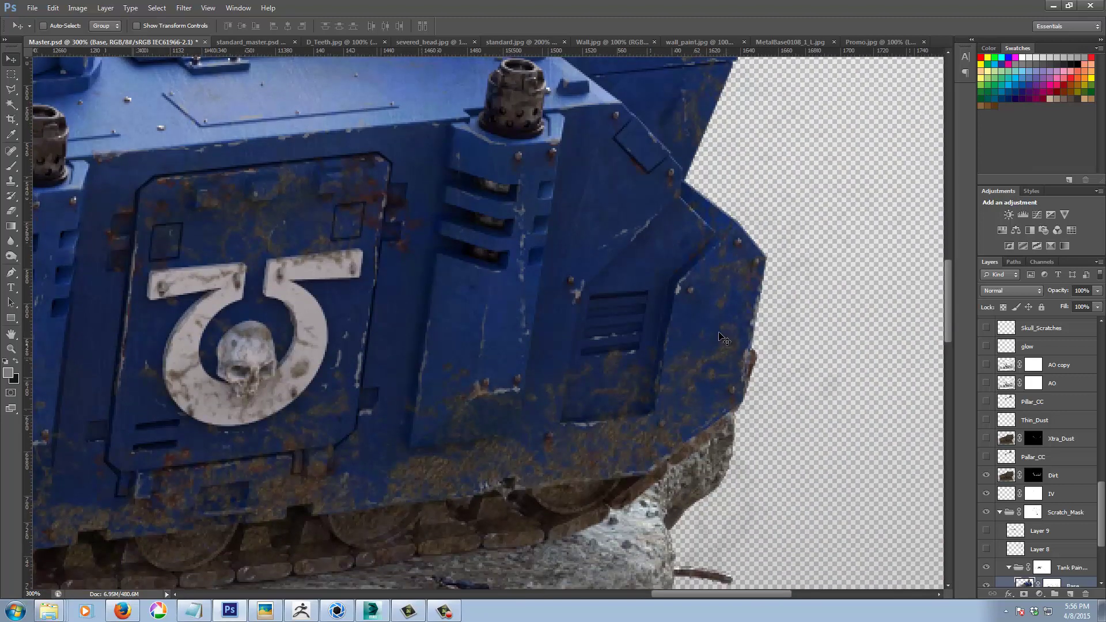
pyautogui.moveTo(87, 58); pyautogui.dragTo(456, 355)
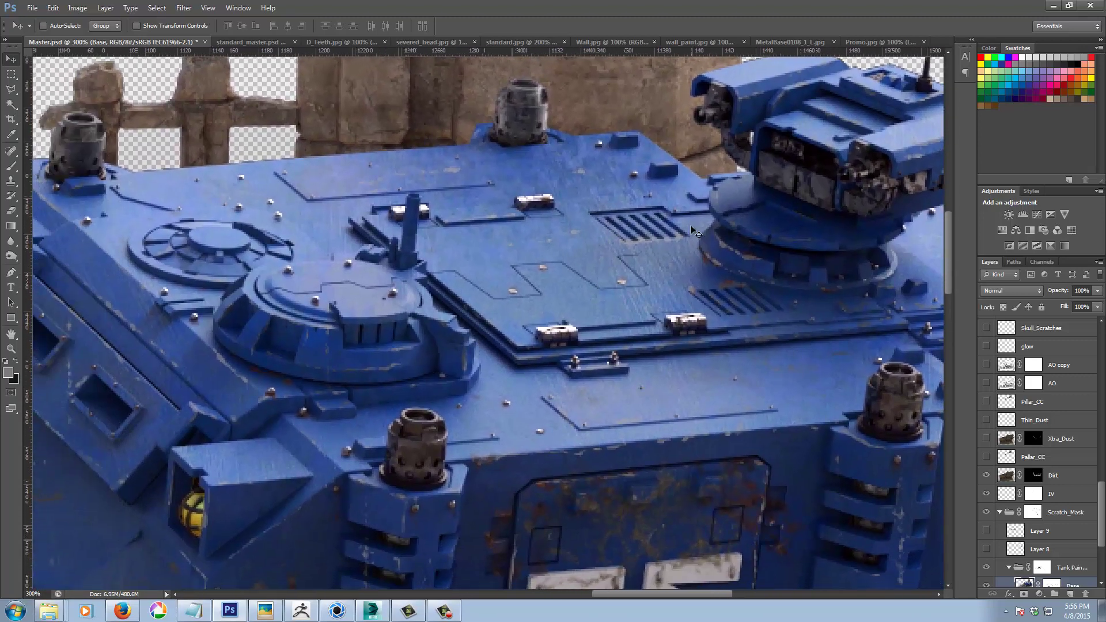
pyautogui.moveTo(332, 374); pyautogui.dragTo(536, 236)
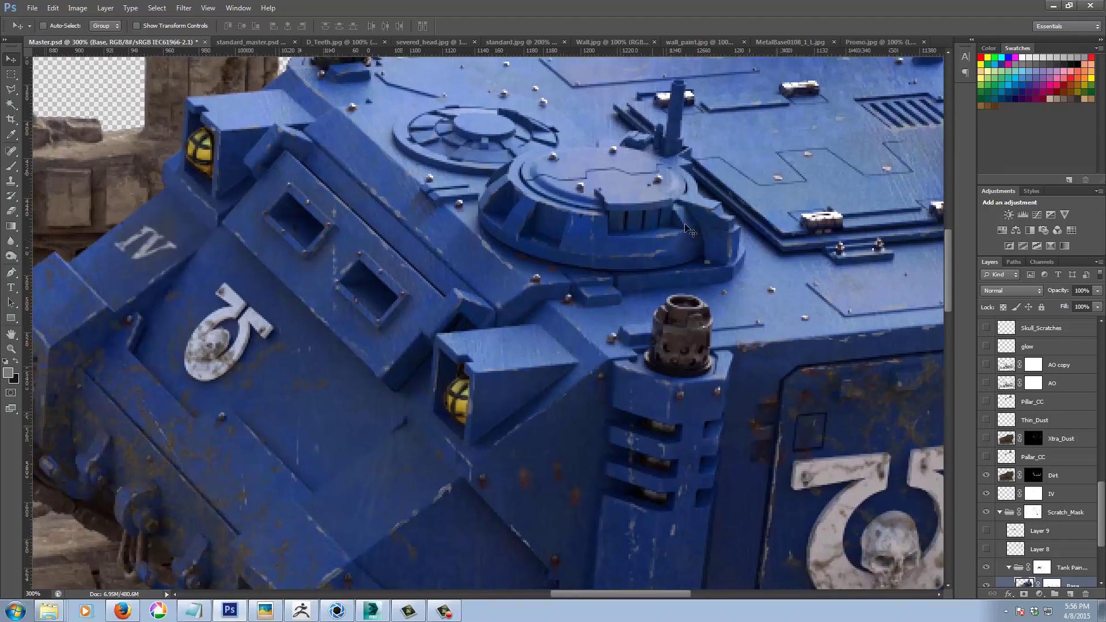
pyautogui.moveTo(714, 219); pyautogui.dragTo(321, 416)
pyautogui.moveTo(416, 460); pyautogui.dragTo(617, 268)
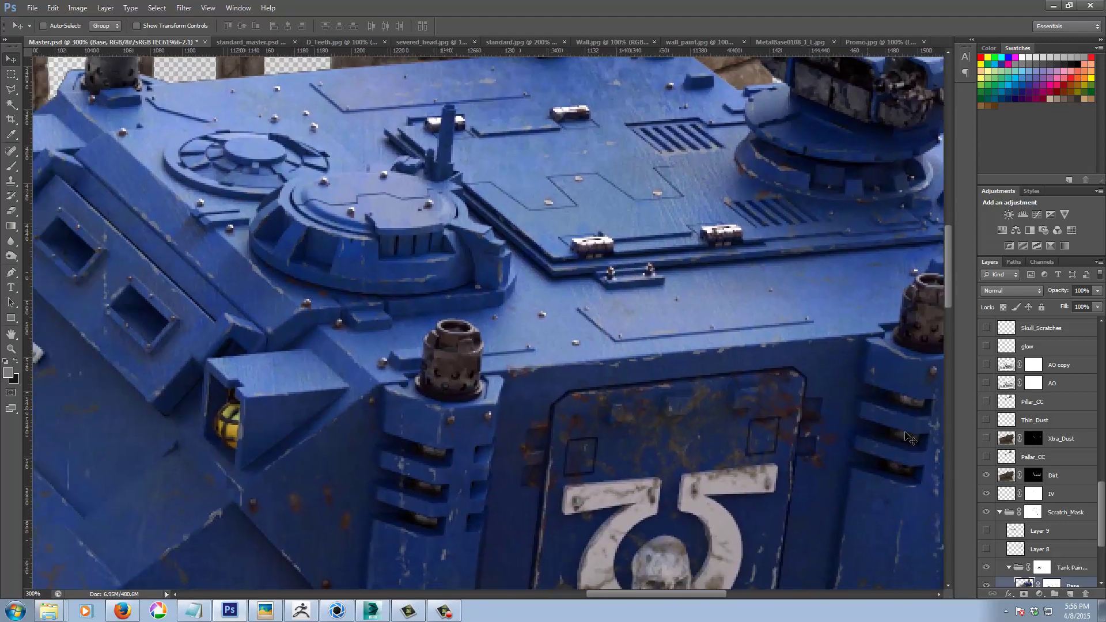
# Step: Show the Pallar_CC layer and compare the ruined wall behind the tank with it on and off, leaving it visible
pyautogui.click(984, 459)
pyautogui.moveTo(805, 173); pyautogui.dragTo(737, 463)
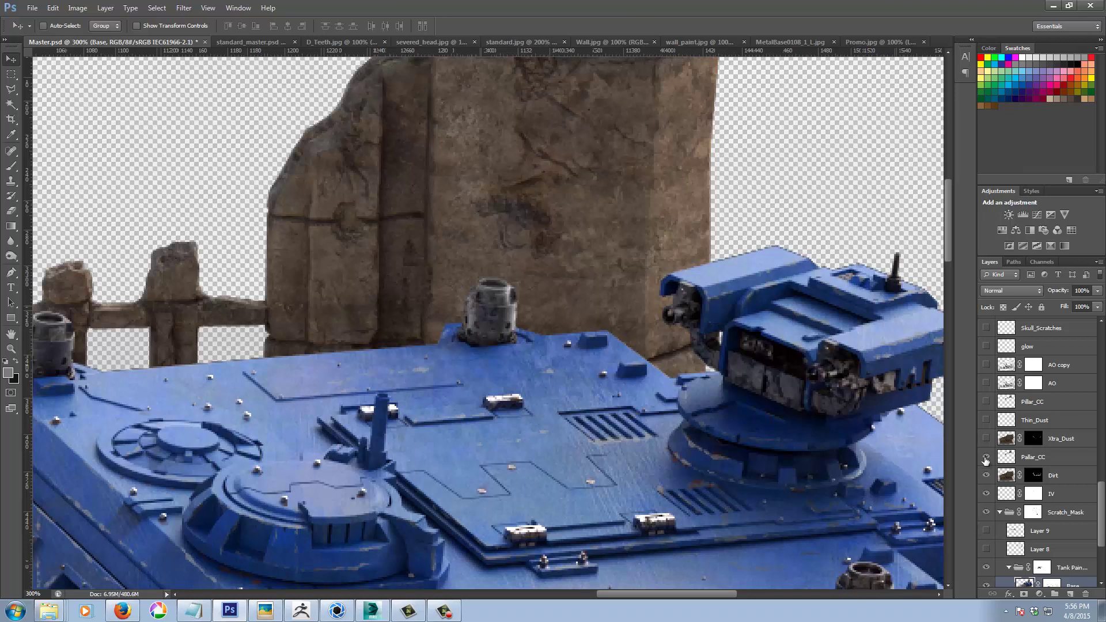
pyautogui.click(985, 459)
pyautogui.click(985, 459)
pyautogui.click(985, 459)
pyautogui.click(986, 459)
# Step: Show the Xtra_Dust layer and compare the whole tank with it on and off at 200%, leaving it visible
pyautogui.click(985, 439)
pyautogui.moveTo(415, 488); pyautogui.dragTo(482, 223)
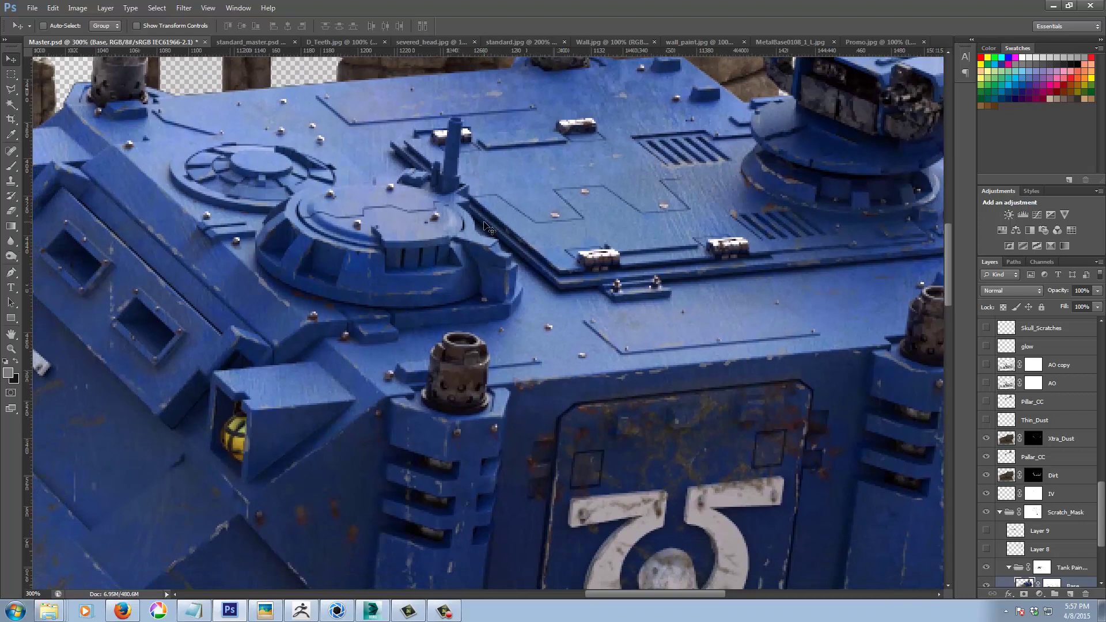
pyautogui.hotkey('ctrl', '-')
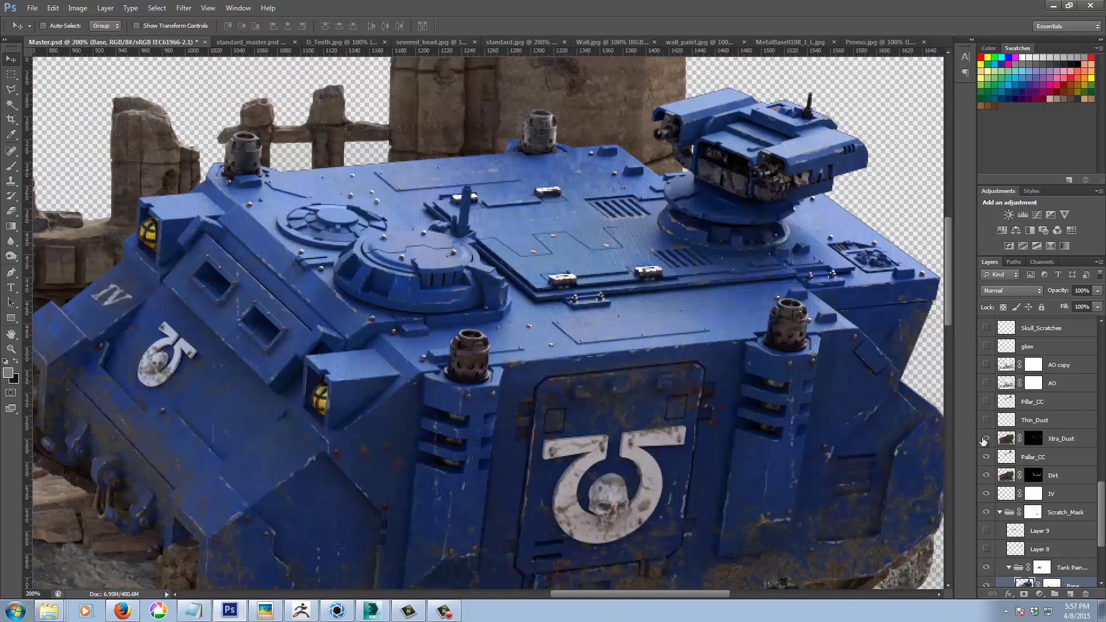
pyautogui.moveTo(446, 444); pyautogui.dragTo(464, 307)
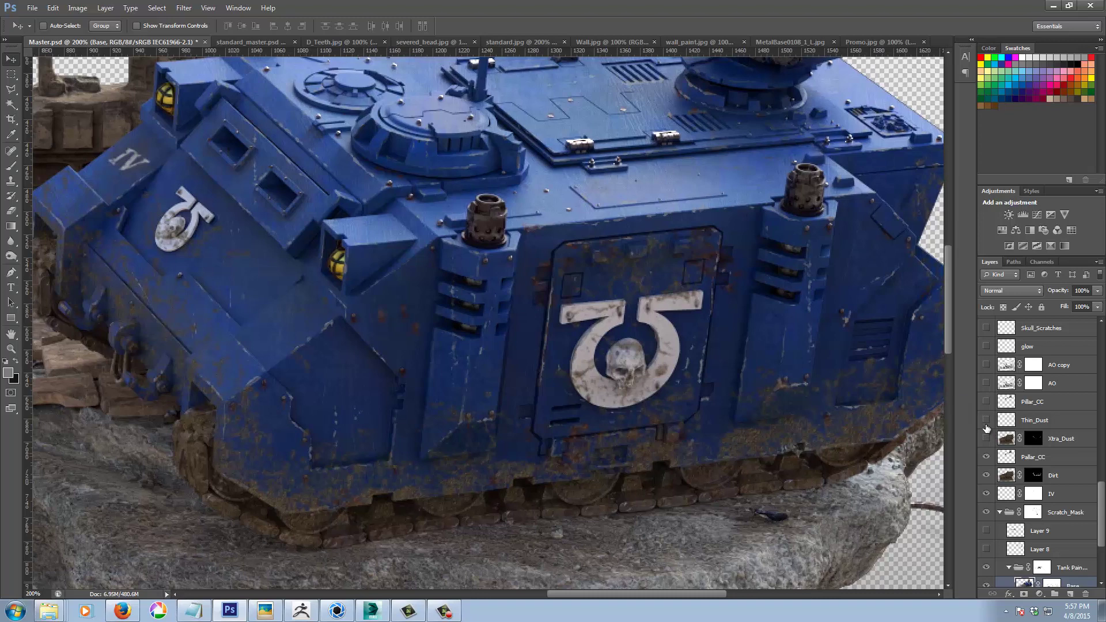
pyautogui.click(986, 441)
pyautogui.click(985, 441)
pyautogui.click(985, 441)
pyautogui.moveTo(693, 460); pyautogui.dragTo(641, 472)
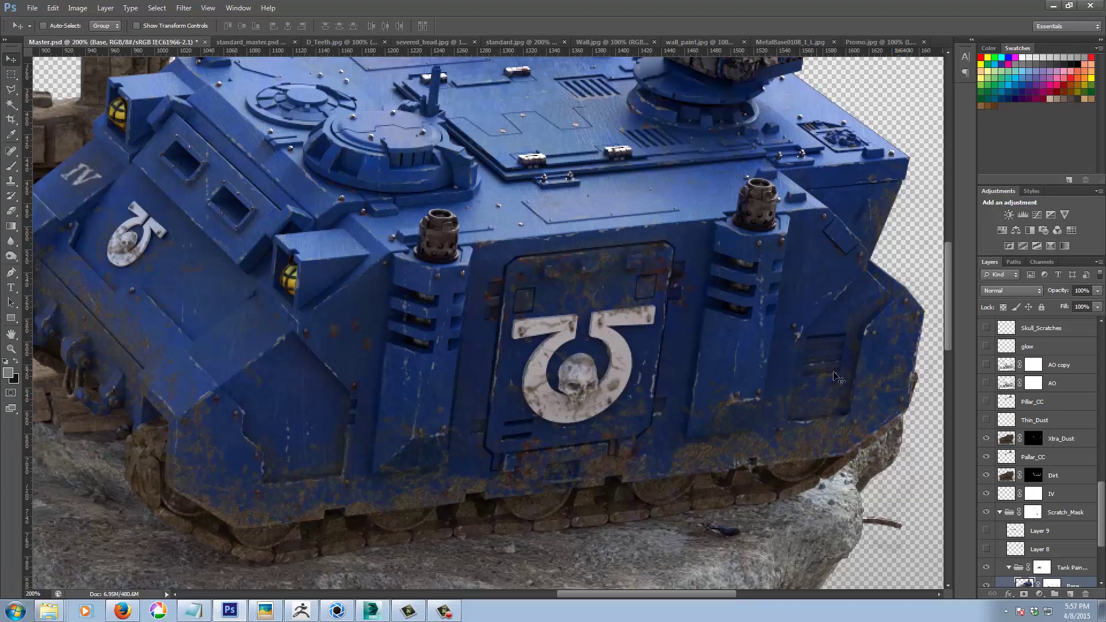
pyautogui.click(985, 439)
# Step: Show the Thin_Dust layer, inspect the dust along the tank's lower side and front, and make that layer active
pyautogui.click(985, 420)
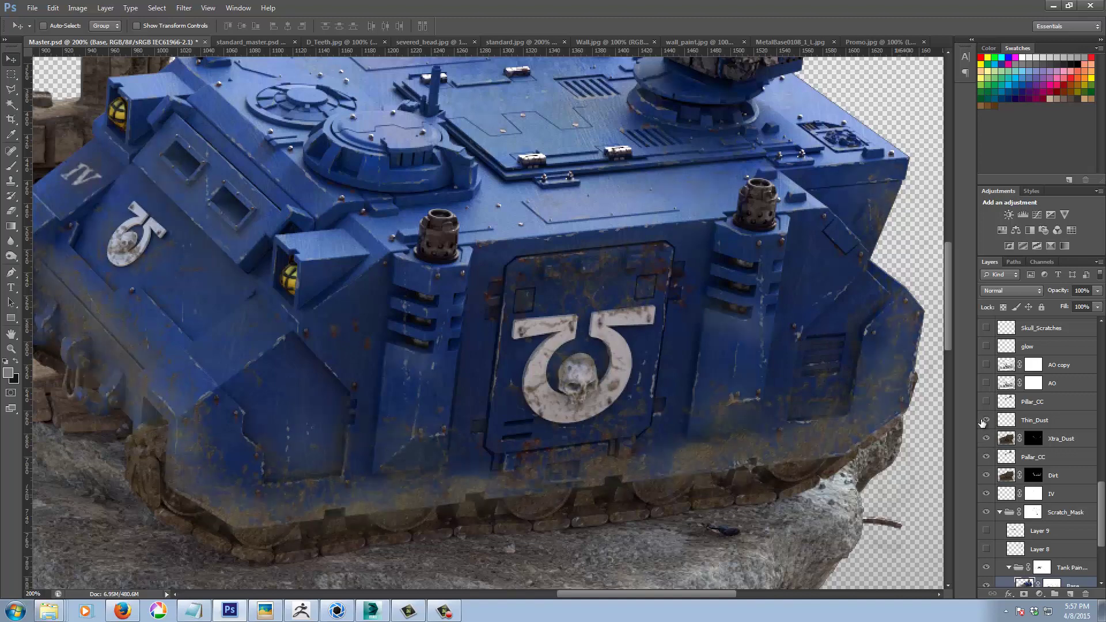
pyautogui.moveTo(318, 412); pyautogui.dragTo(300, 356)
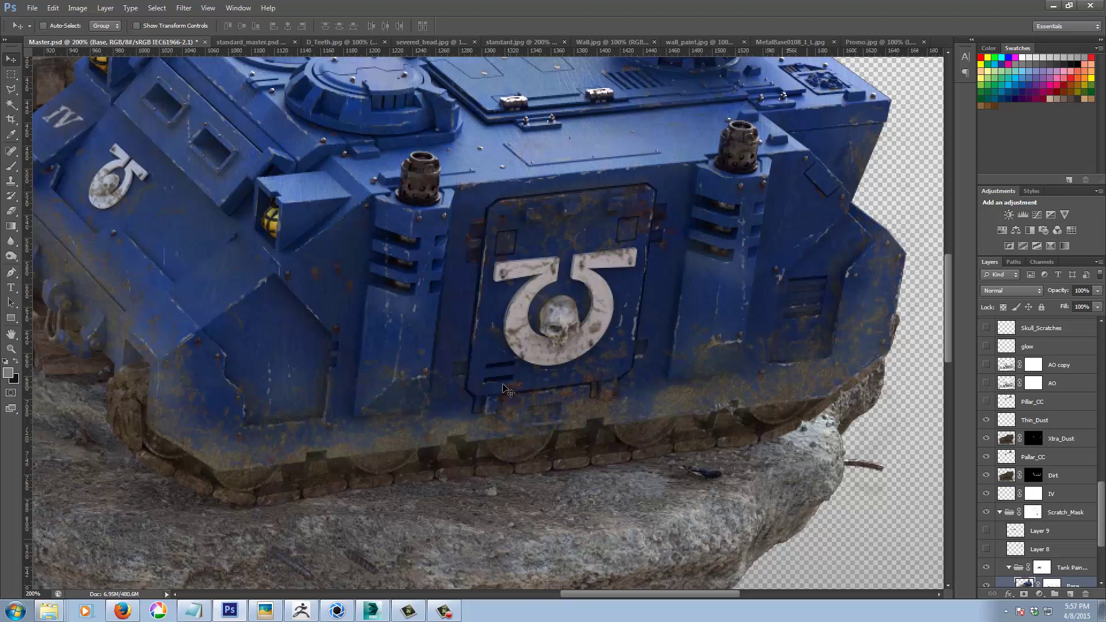
pyautogui.moveTo(295, 340); pyautogui.dragTo(413, 361)
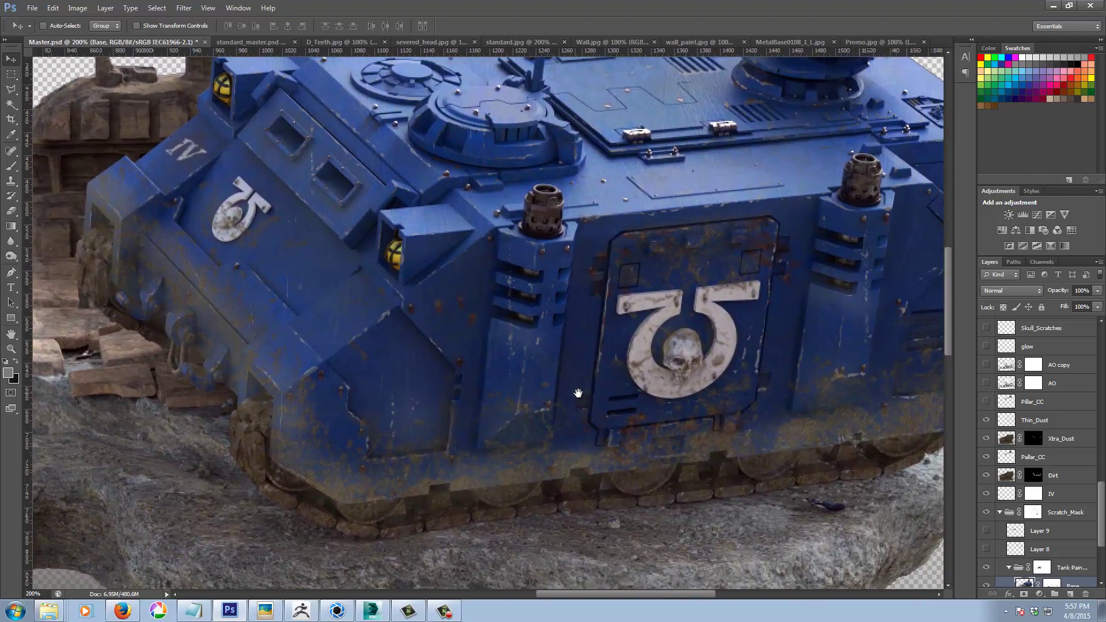
pyautogui.moveTo(577, 393); pyautogui.dragTo(311, 397)
pyautogui.moveTo(224, 406); pyautogui.dragTo(652, 386)
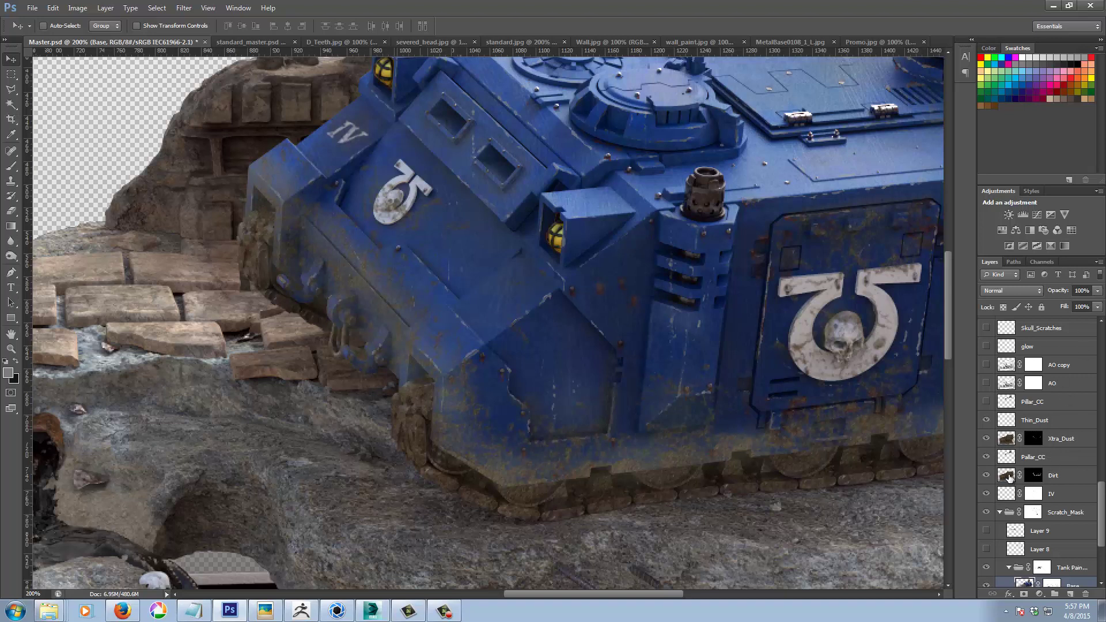
pyautogui.click(1008, 419)
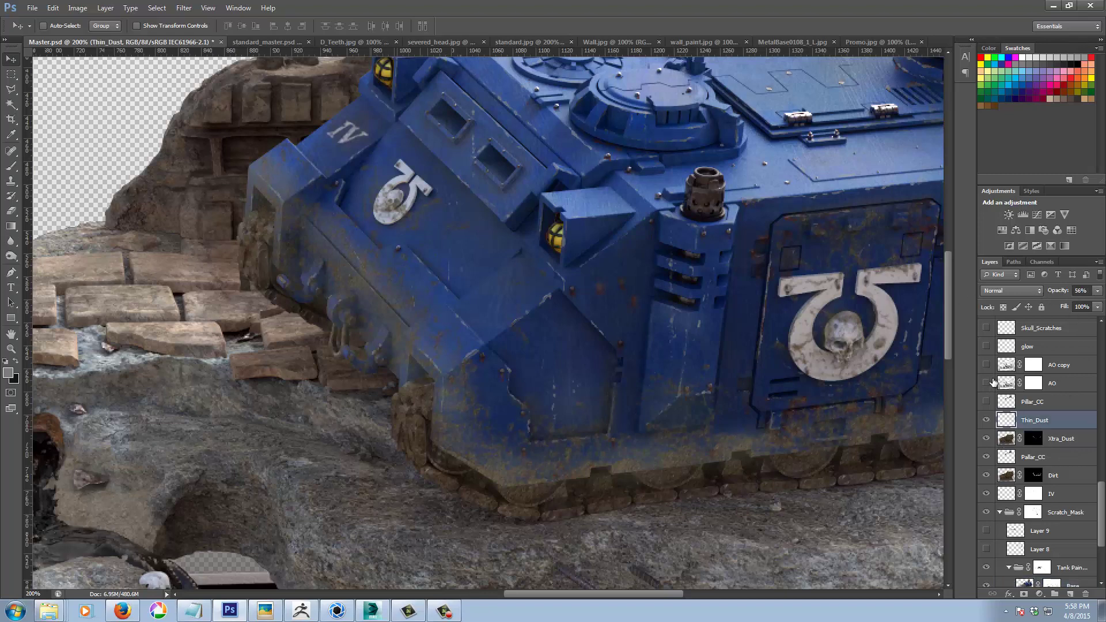
# Step: Show the Pillar_CC, AO and AO copy layers and view their effect on the ruins and tank
pyautogui.click(985, 401)
pyautogui.moveTo(665, 252); pyautogui.dragTo(598, 355)
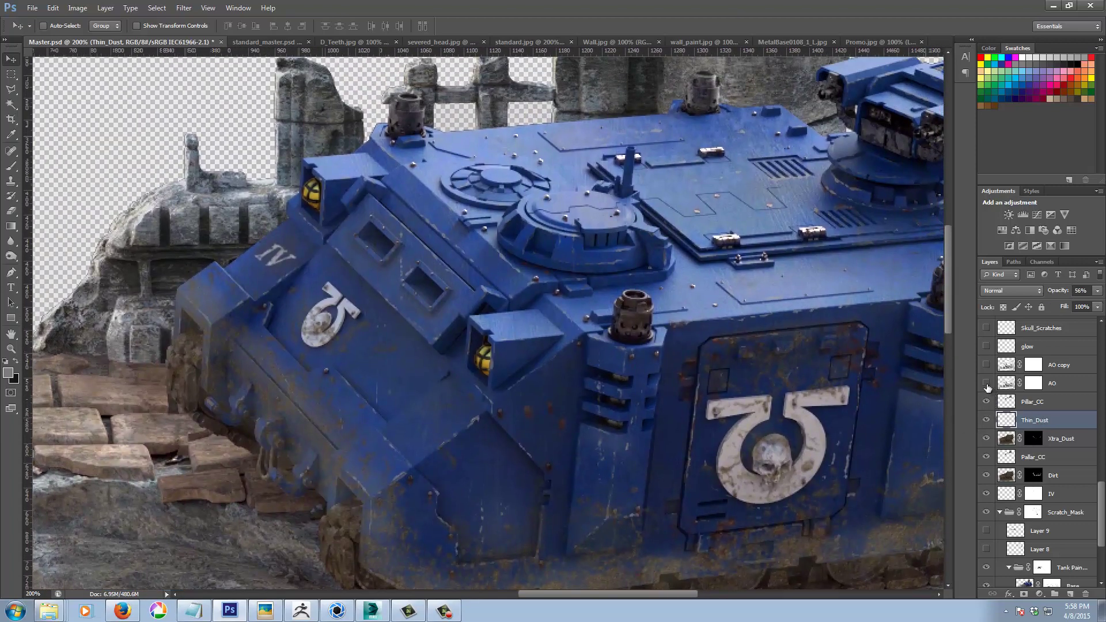
pyautogui.click(986, 384)
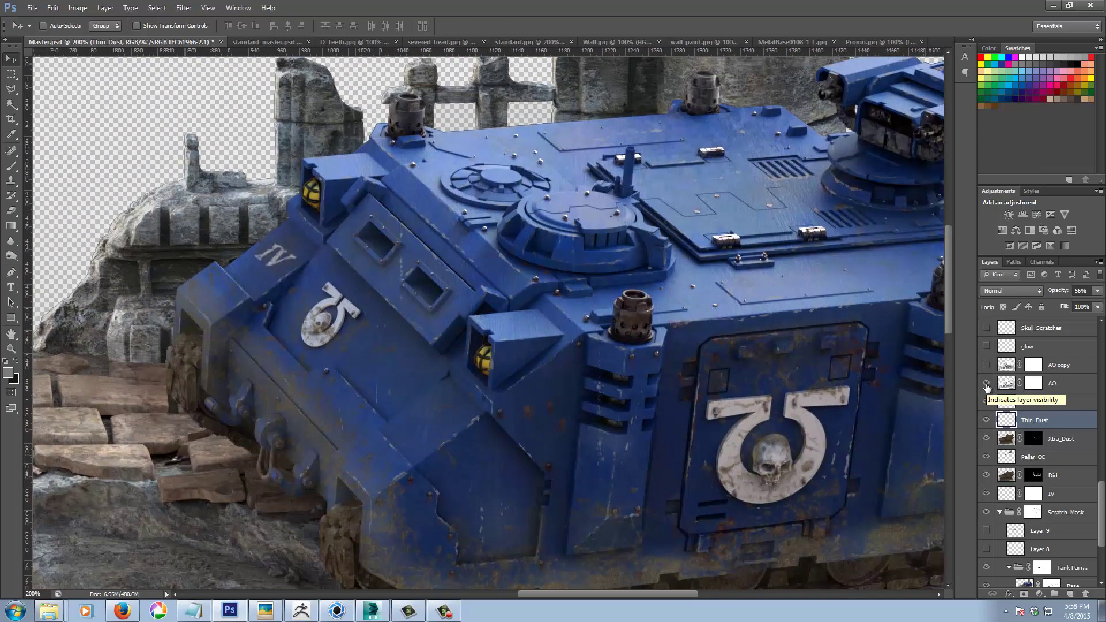
pyautogui.click(984, 365)
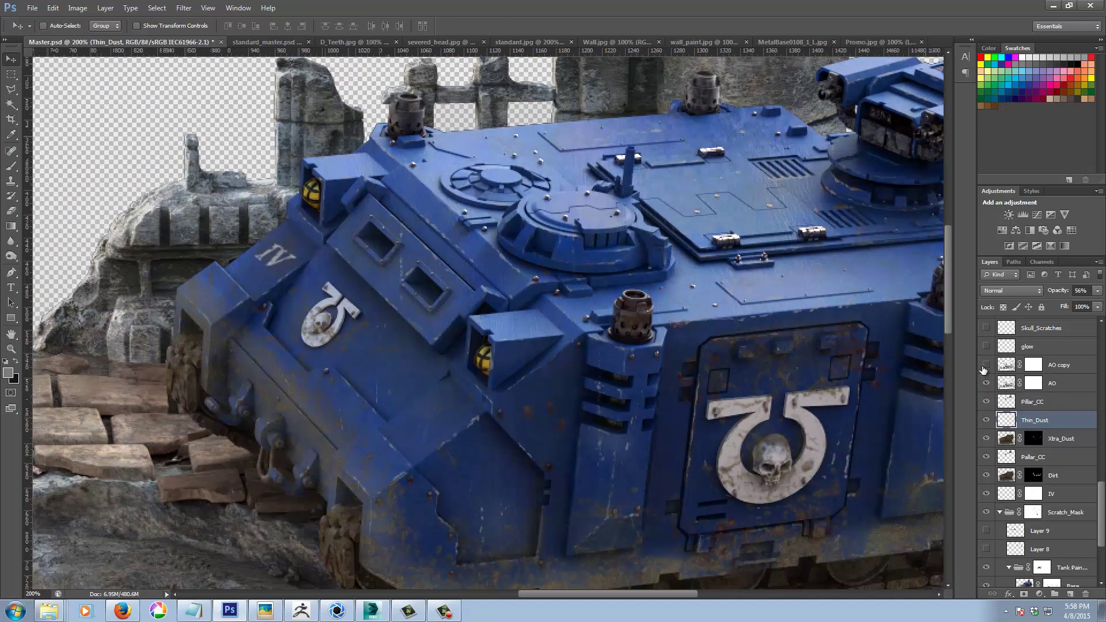
pyautogui.moveTo(737, 279); pyautogui.dragTo(601, 265)
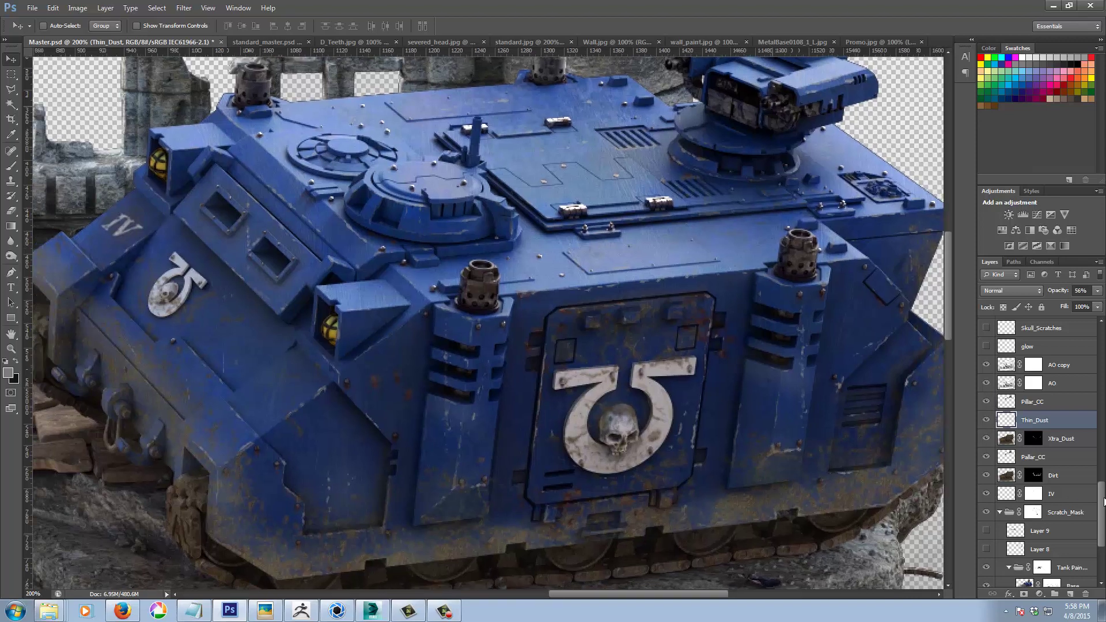
# Step: Show the glow layer and bring the red lights on the roof turret into view
pyautogui.scroll(5, 1103, 501)
pyautogui.click(985, 488)
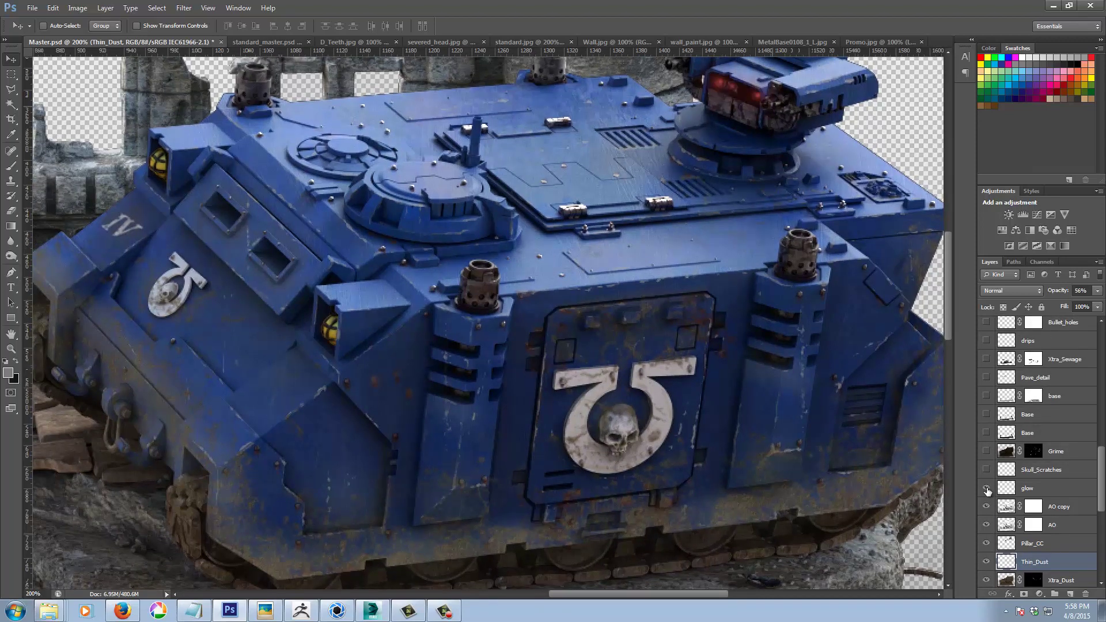
pyautogui.moveTo(680, 179); pyautogui.dragTo(546, 348)
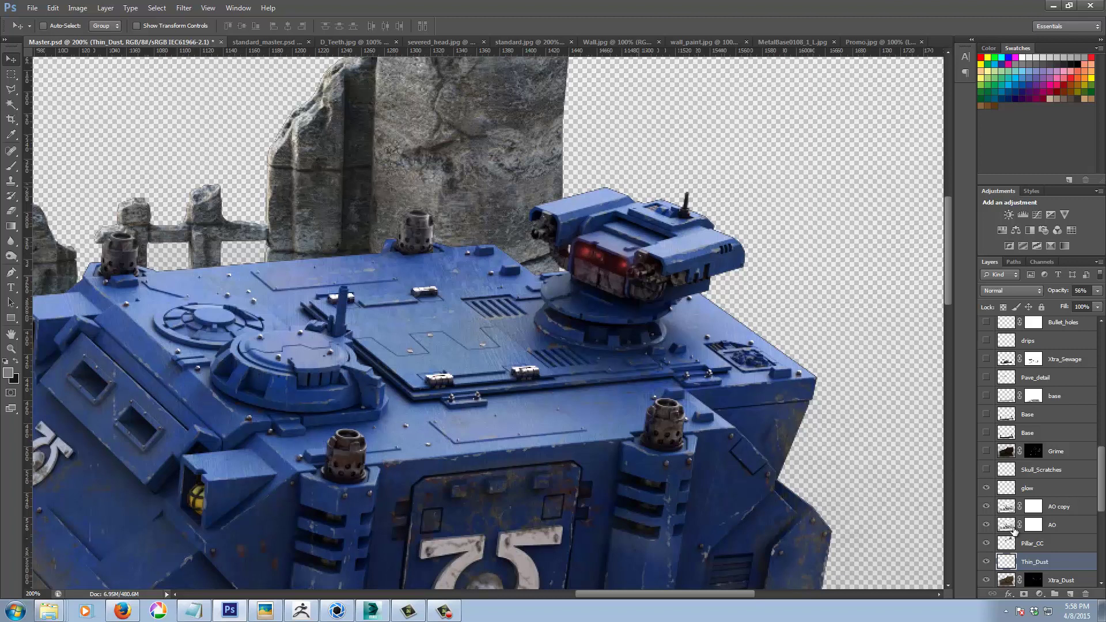
# Step: Show the Skull_Scratches layer and compare the tank's skull emblems with it on and off, leaving it visible
pyautogui.click(986, 470)
pyautogui.moveTo(607, 465); pyautogui.dragTo(692, 305)
pyautogui.moveTo(362, 425); pyautogui.dragTo(496, 429)
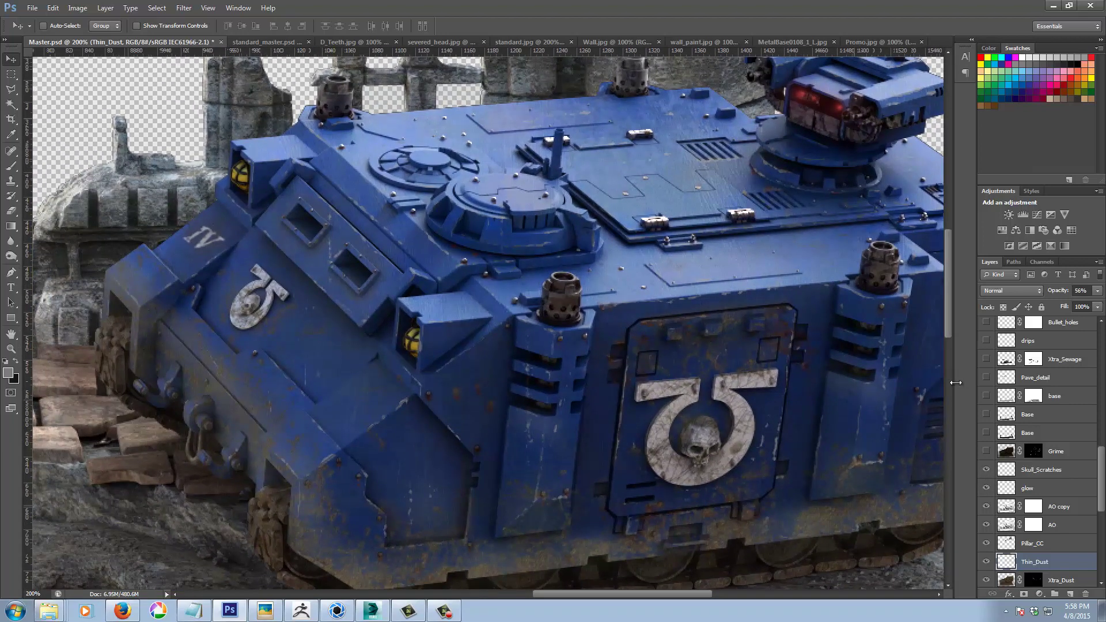
pyautogui.click(986, 469)
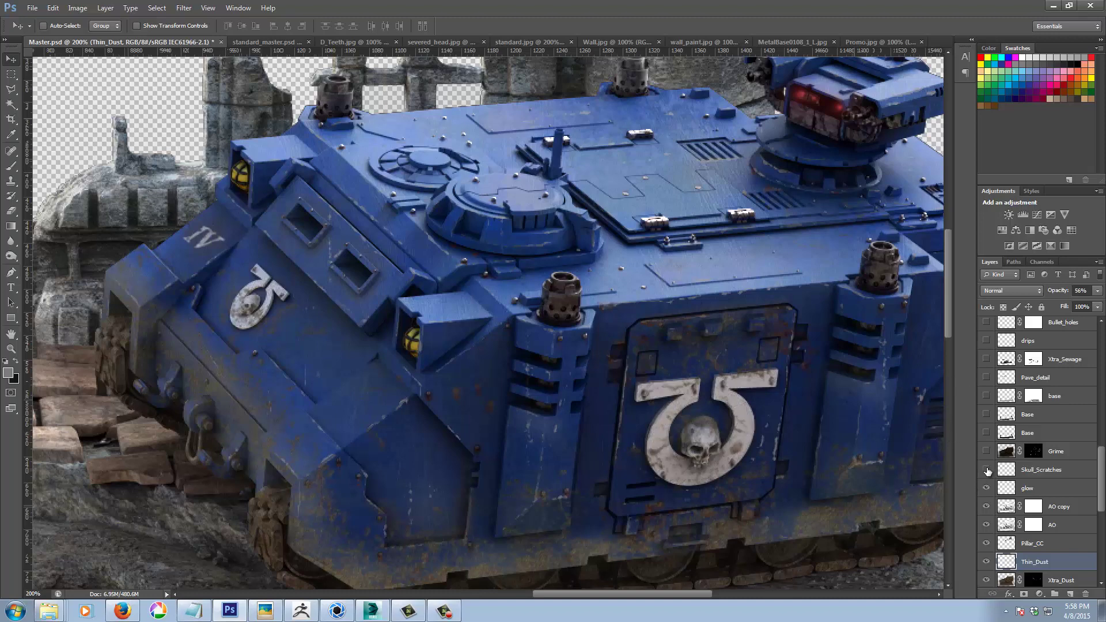
pyautogui.click(986, 469)
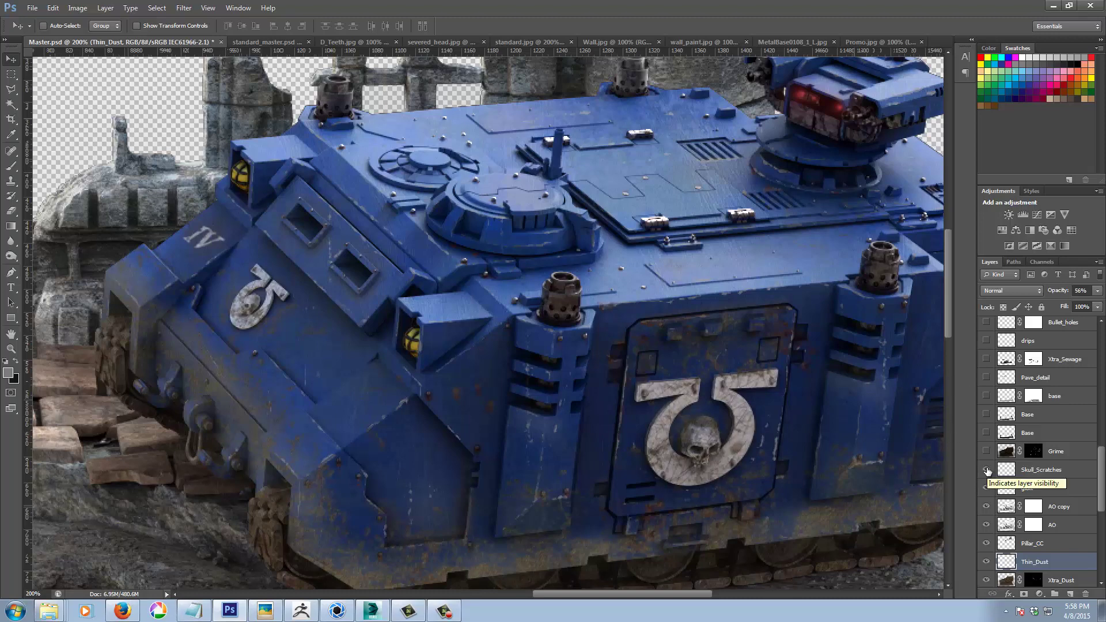
# Step: Show the Grime layer and compare the tank's front and side with it on and off, leaving it visible
pyautogui.click(985, 452)
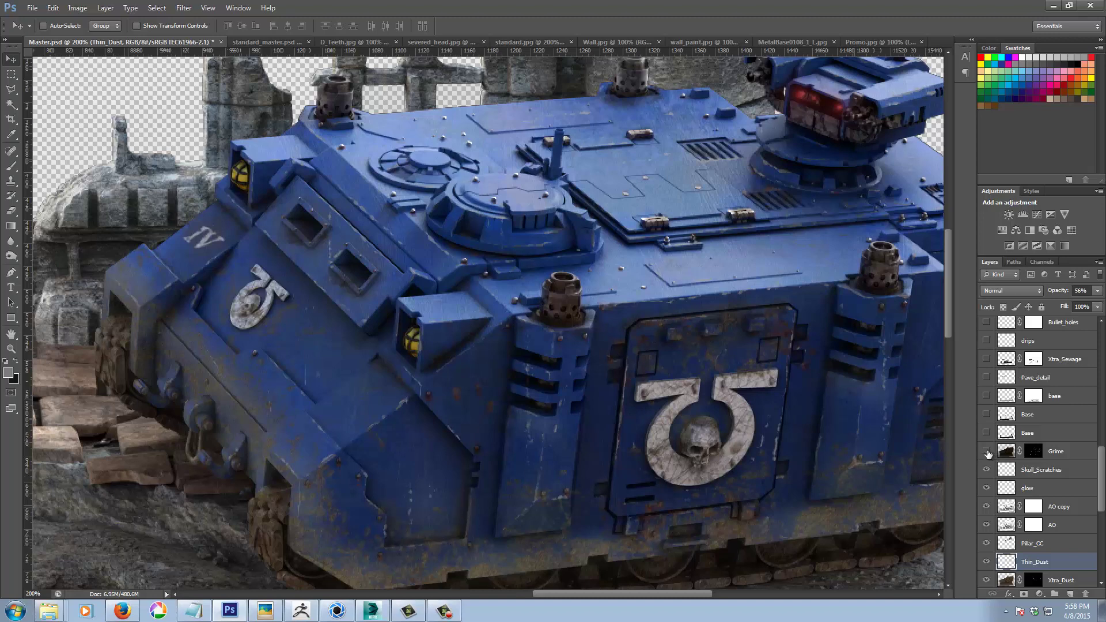
pyautogui.click(987, 452)
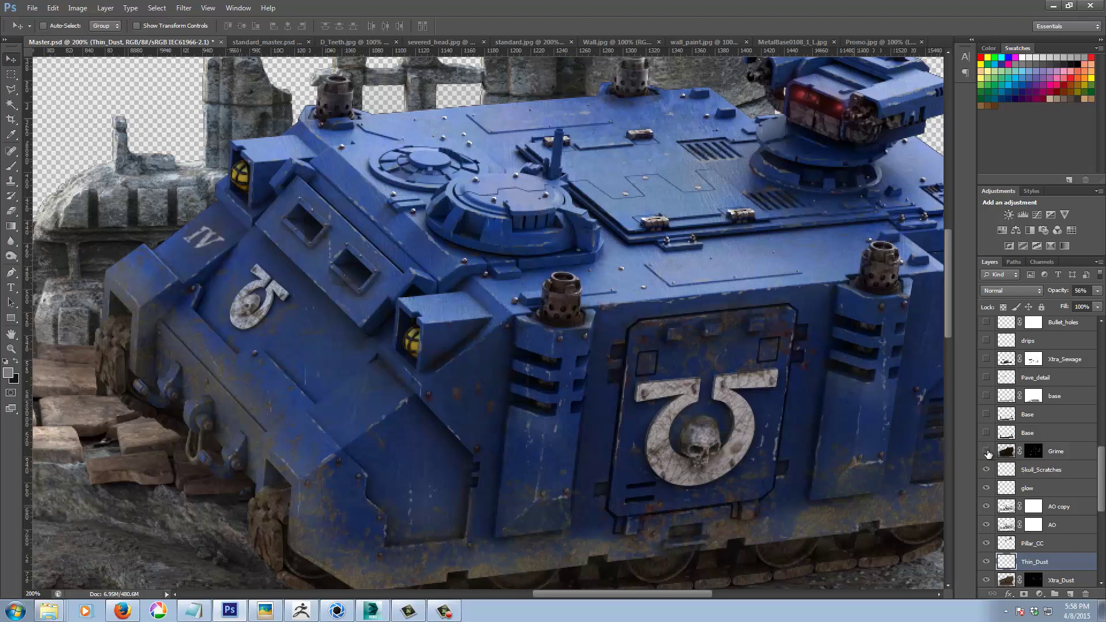
pyautogui.click(987, 452)
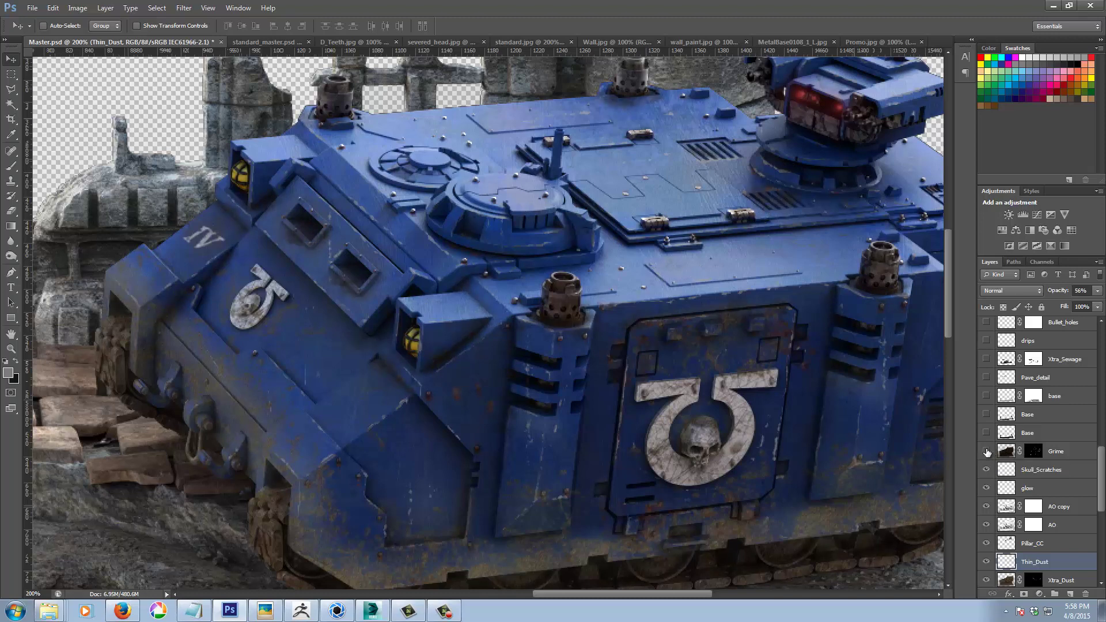
pyautogui.click(987, 452)
pyautogui.click(987, 452)
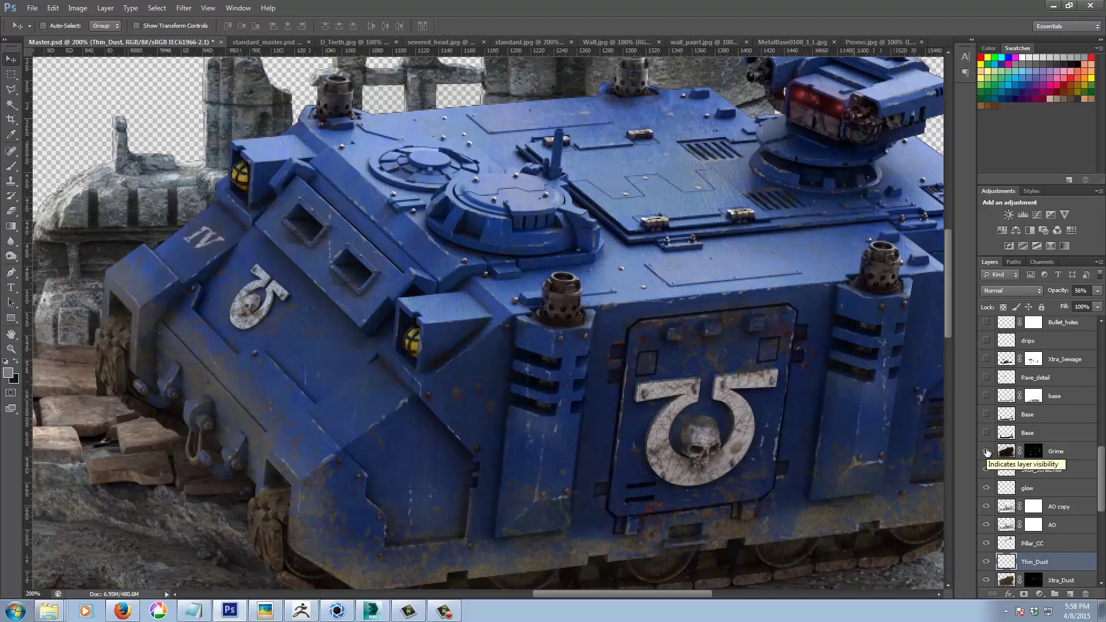
# Step: Compare the tank's roof and turret with the Grime layer on and off, and view the side with Grime hidden
pyautogui.moveTo(715, 342); pyautogui.dragTo(554, 426)
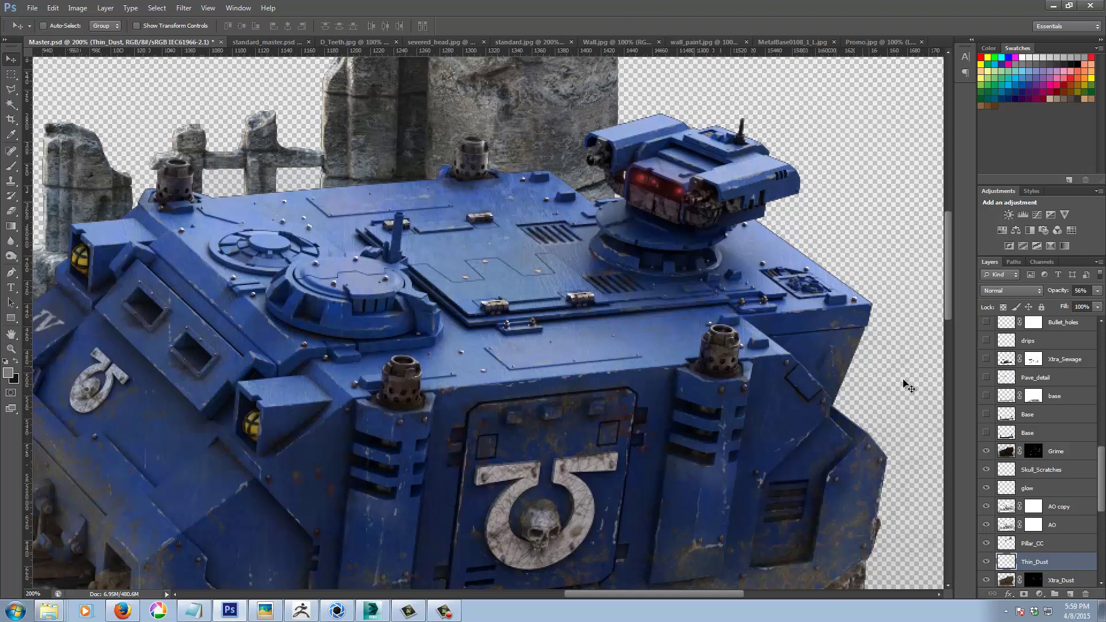
pyautogui.click(986, 453)
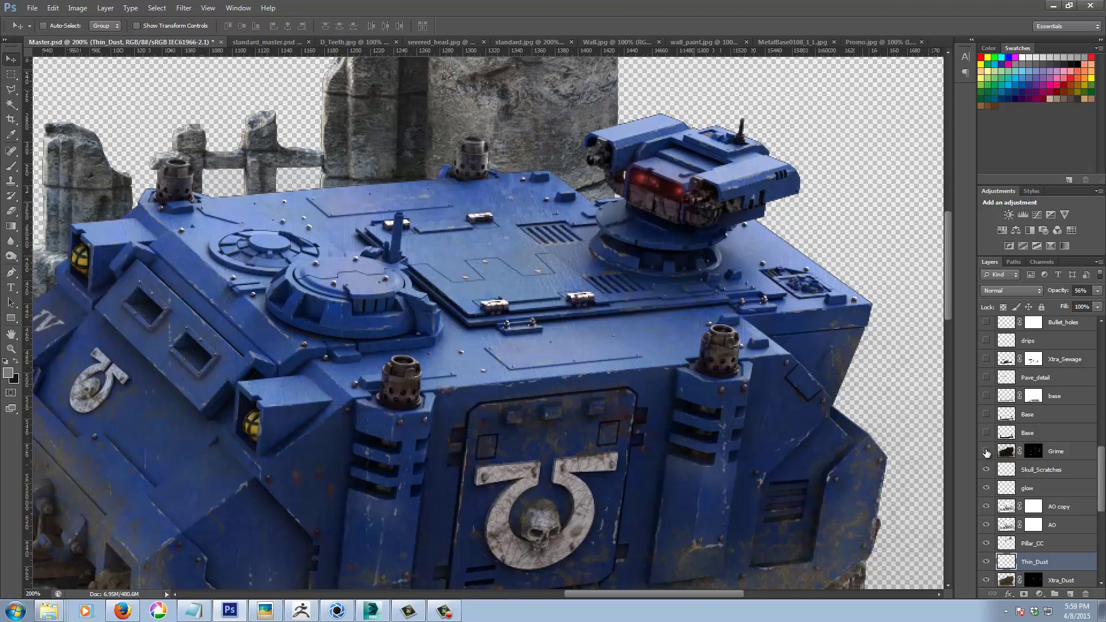
pyautogui.click(986, 453)
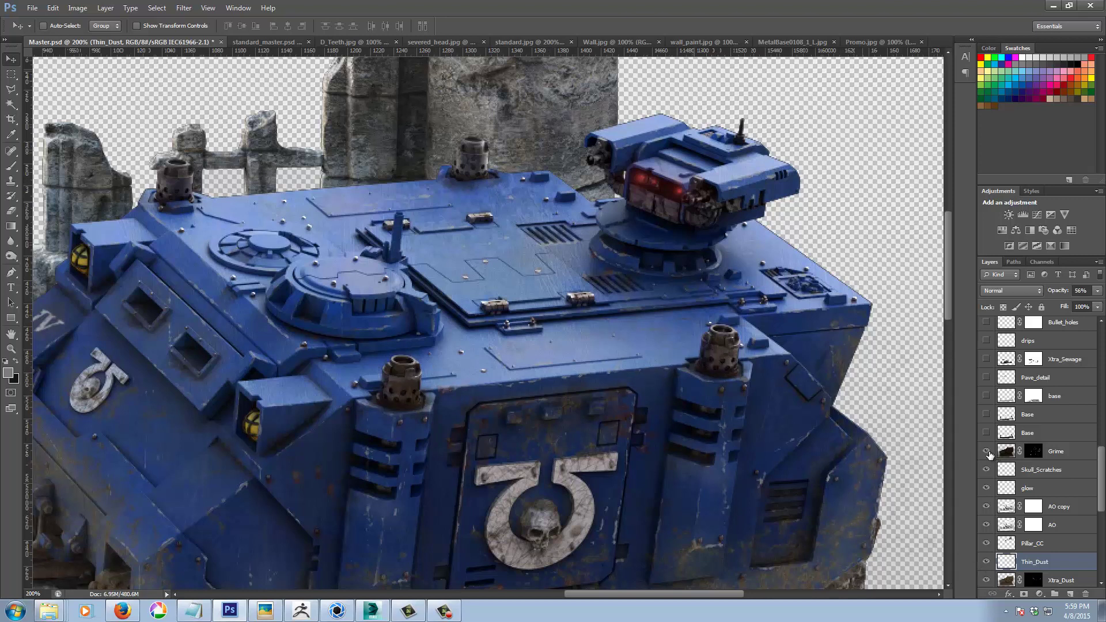
pyautogui.click(986, 451)
pyautogui.moveTo(583, 496); pyautogui.dragTo(681, 340)
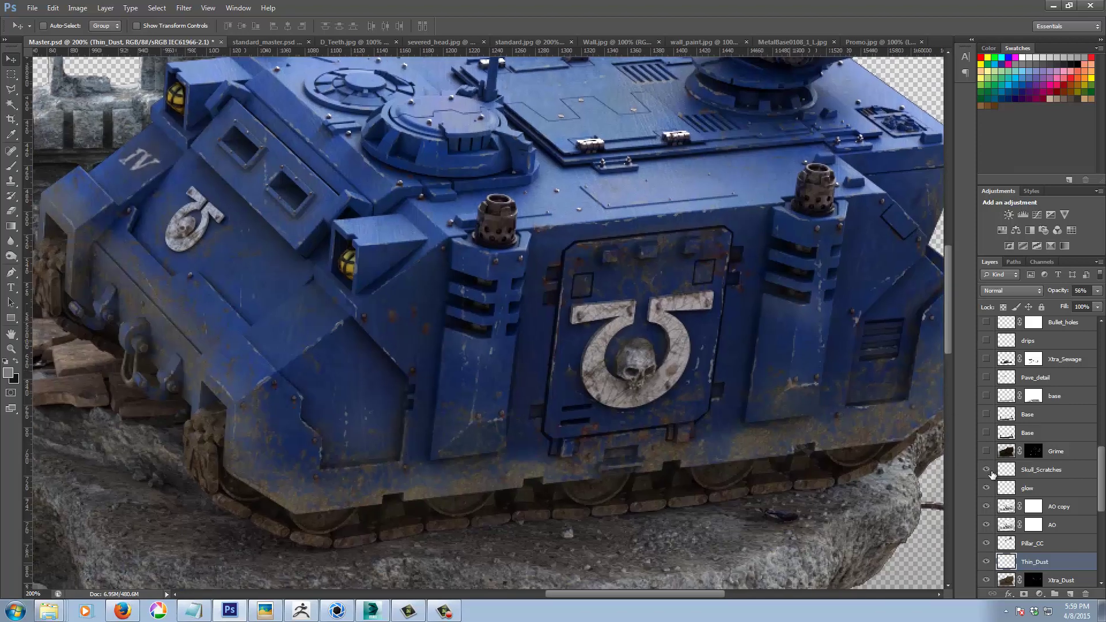
# Step: Show the Grime layer and the two Base layers above it, comparing the display base with the first Base layer on and off
pyautogui.click(985, 451)
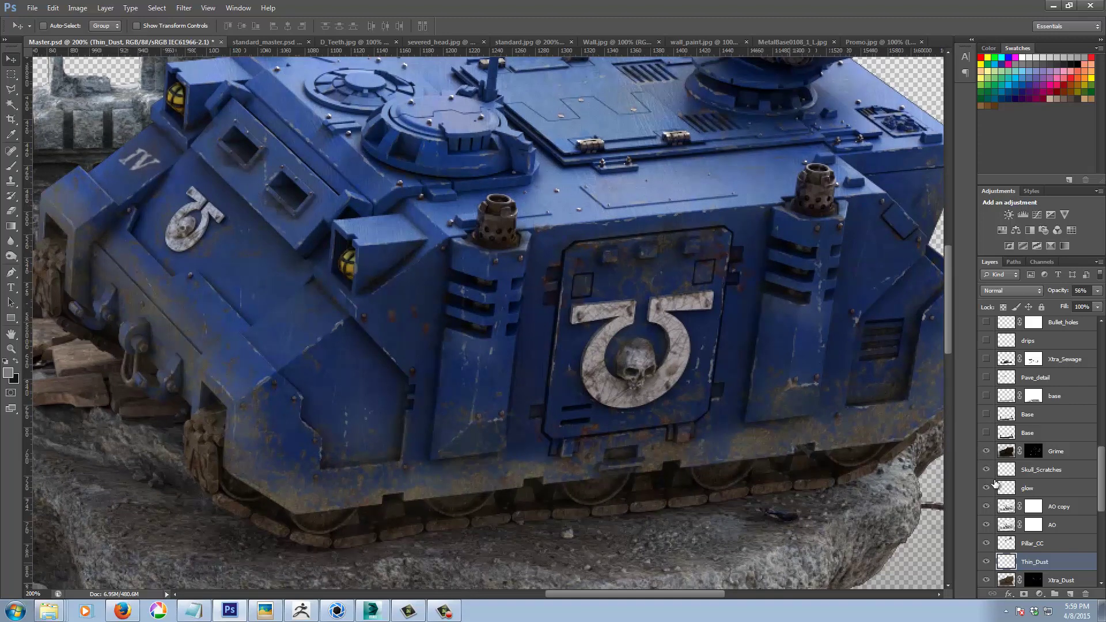
pyautogui.click(986, 433)
pyautogui.moveTo(574, 480); pyautogui.dragTo(527, 302)
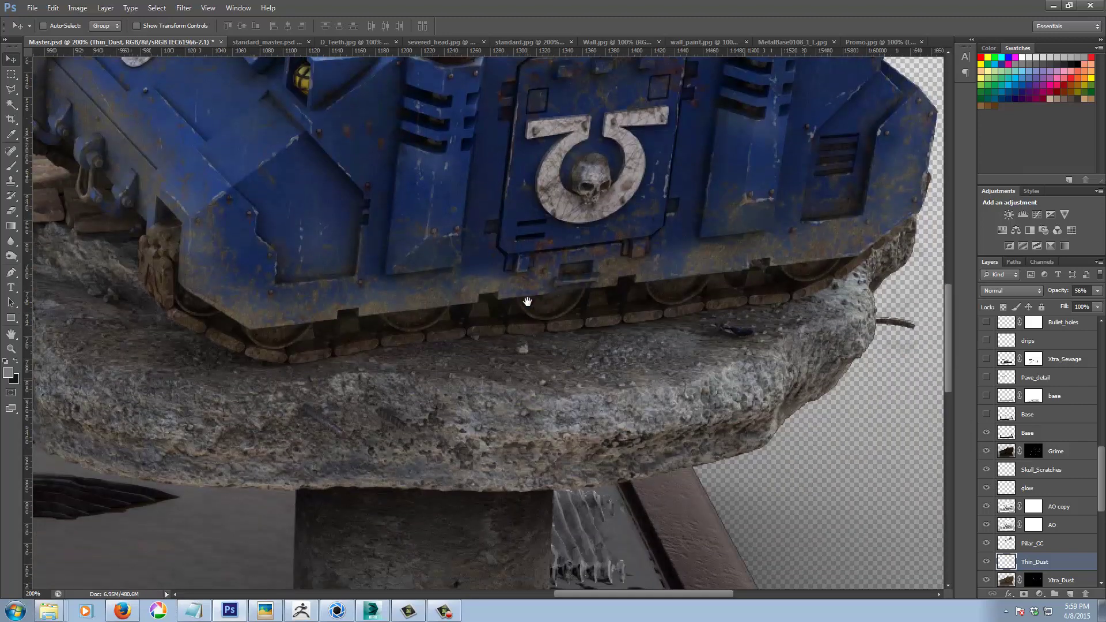
pyautogui.hotkey('ctrl', '-')
pyautogui.hotkey('ctrl', '-')
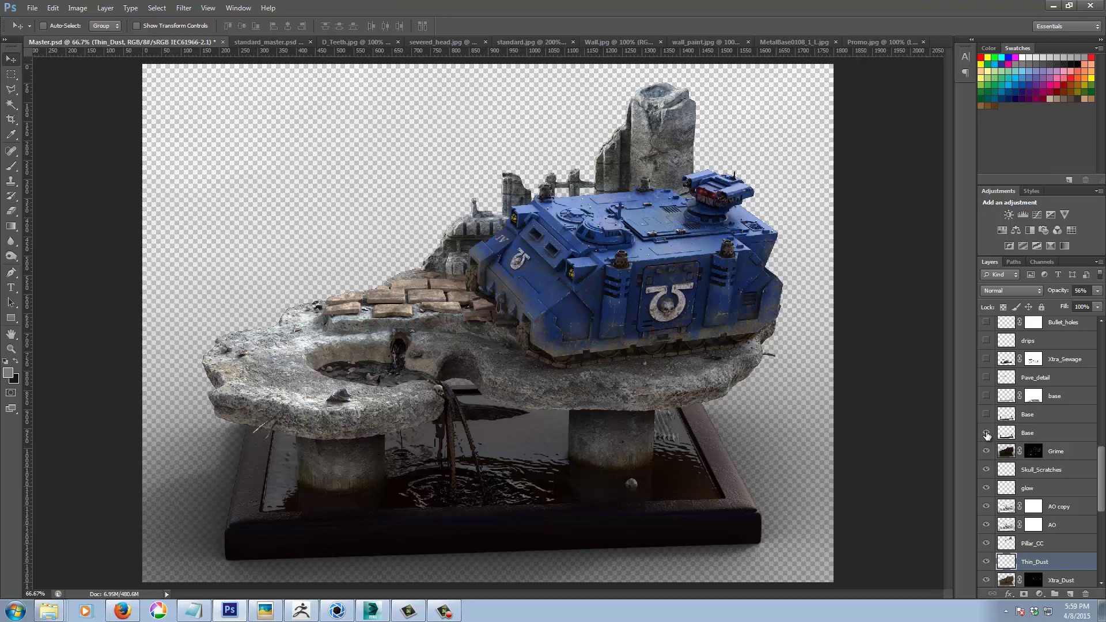
pyautogui.click(986, 432)
pyautogui.click(985, 433)
pyautogui.click(986, 415)
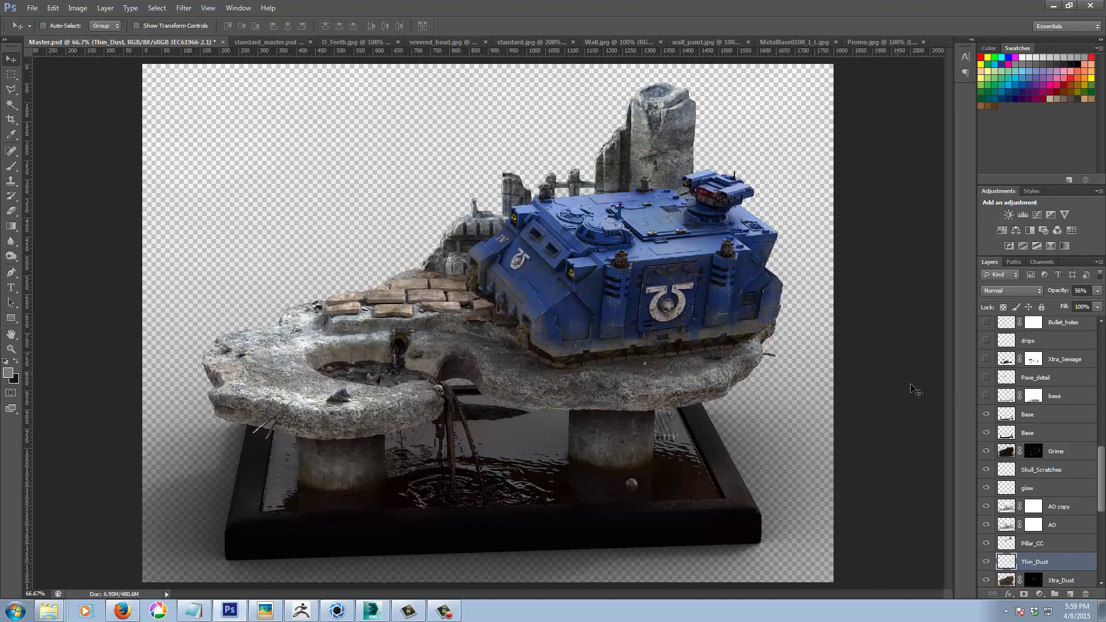
# Step: Show the base, Pave_detail and Xtra_Sewage layers, and compare the sewage outflow with Xtra_Sewage on and off, leaving it visible
pyautogui.click(984, 397)
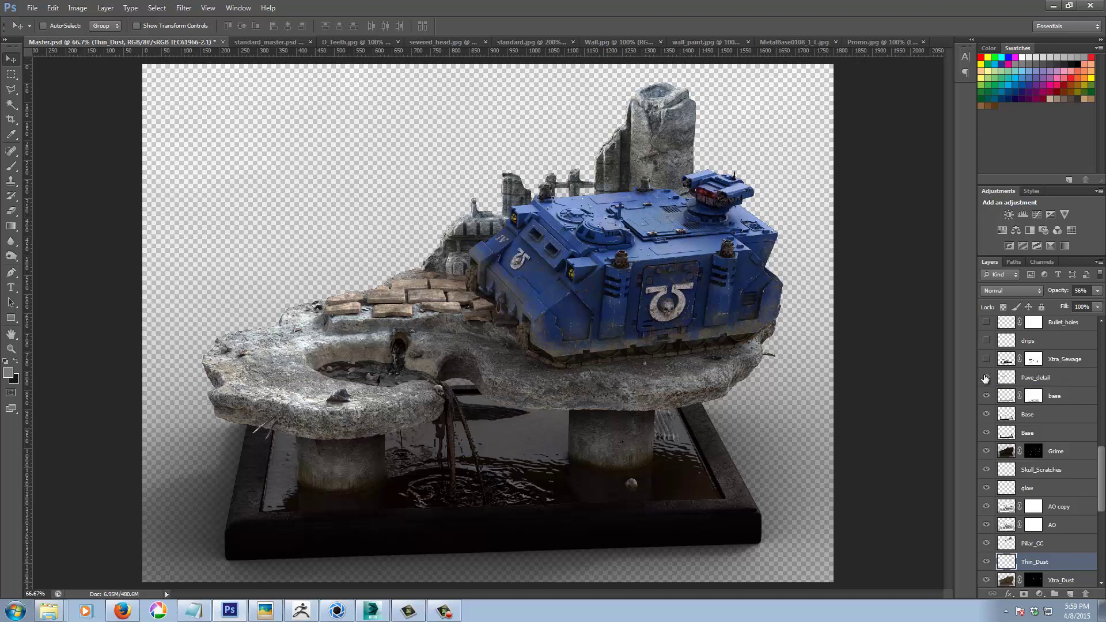
pyautogui.click(985, 378)
pyautogui.click(985, 359)
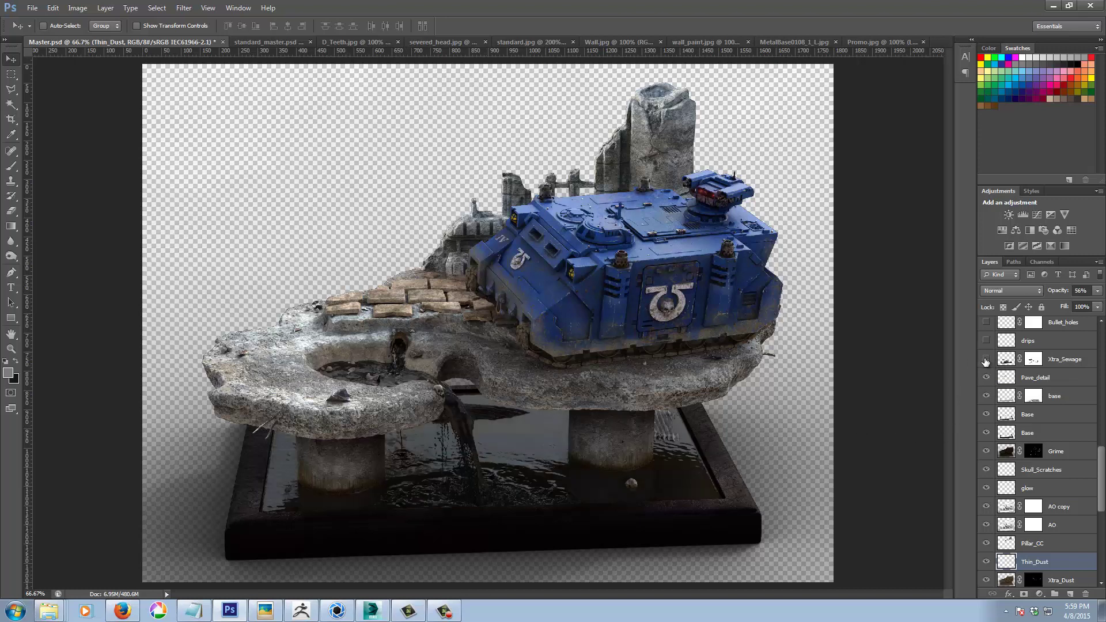
pyautogui.click(985, 359)
pyautogui.click(984, 359)
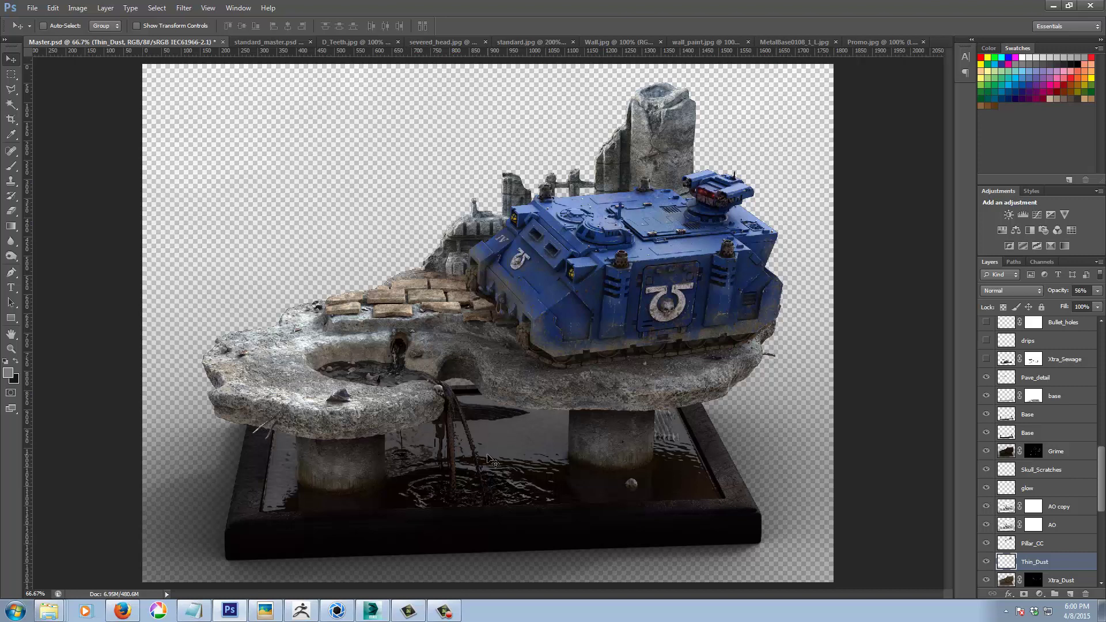
pyautogui.click(984, 360)
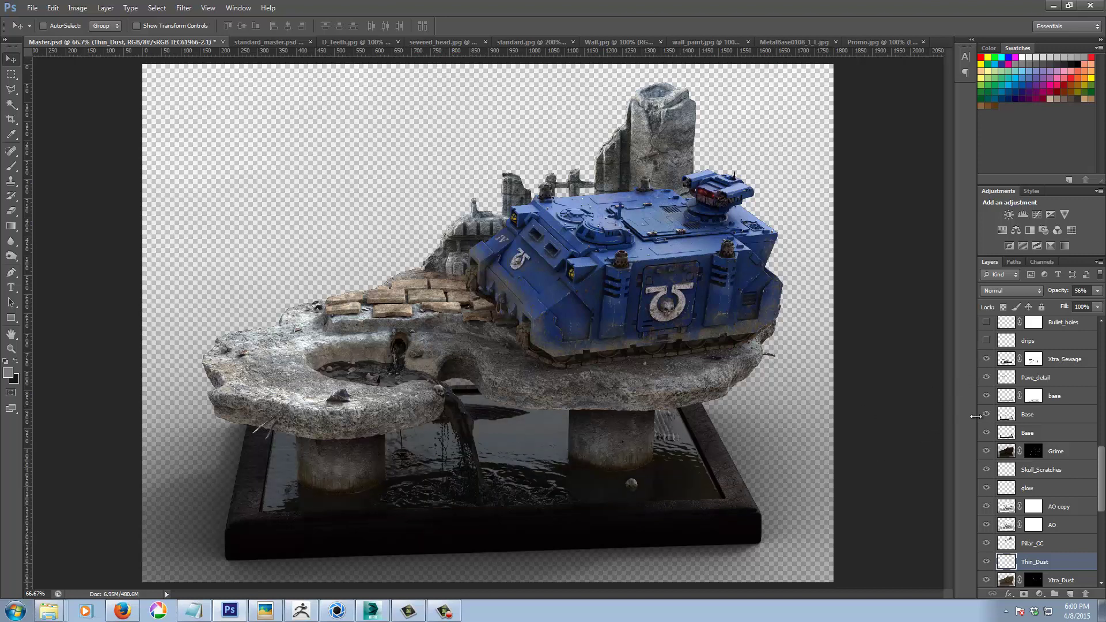
# Step: Disable the Xtra_Sewage layer mask to view the unmasked sewage, and enable the mask again
pyautogui.click(1034, 360)
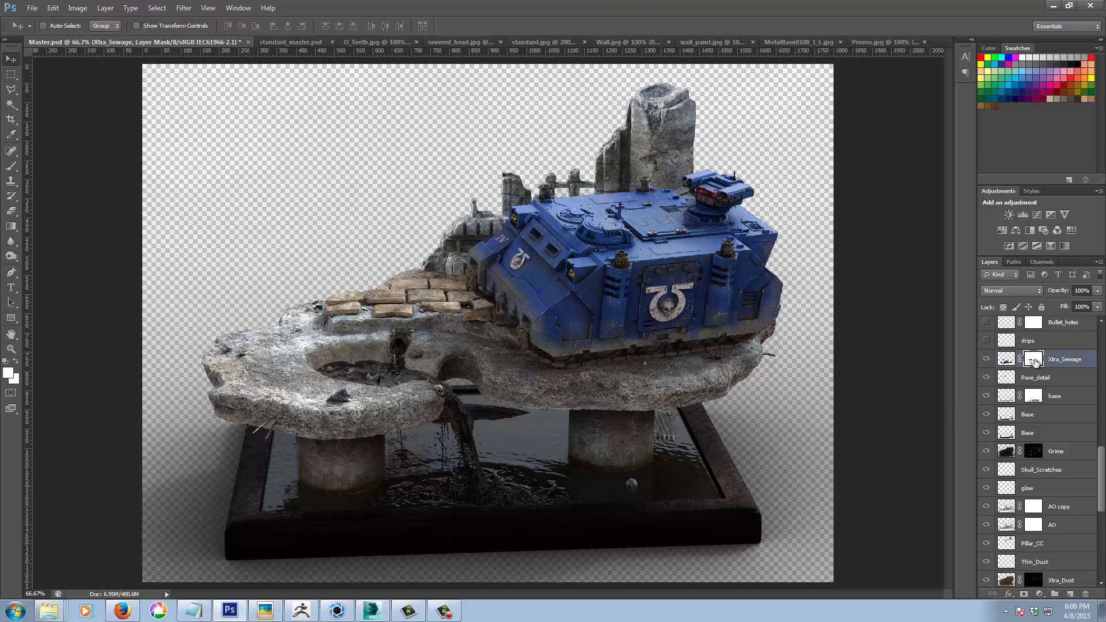
pyautogui.rightClick(1033, 361)
pyautogui.click(973, 365)
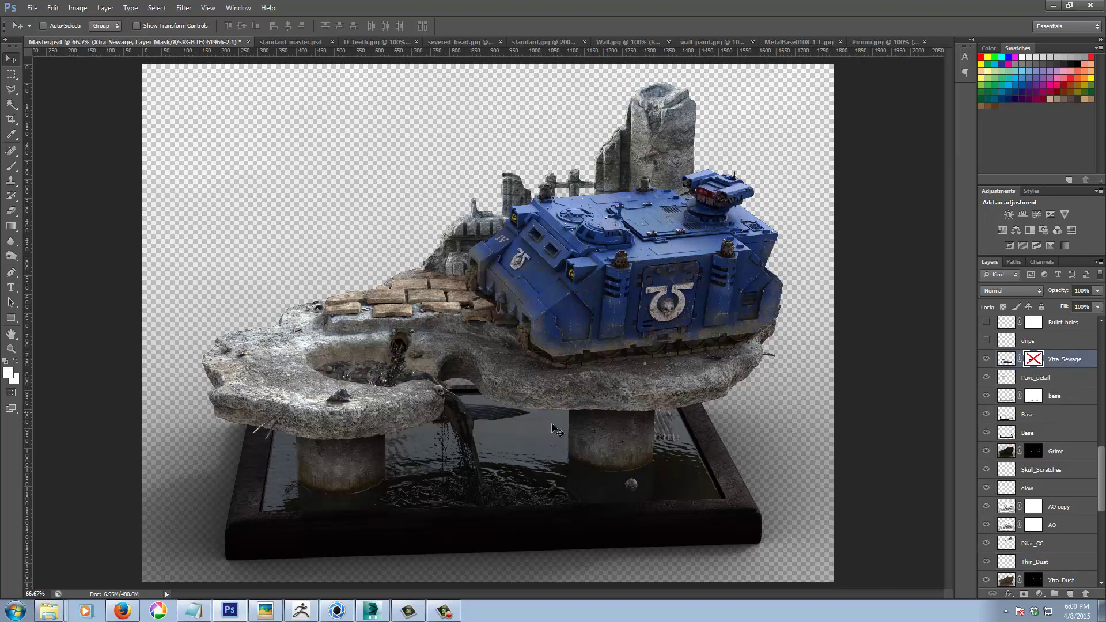
pyautogui.rightClick(1033, 362)
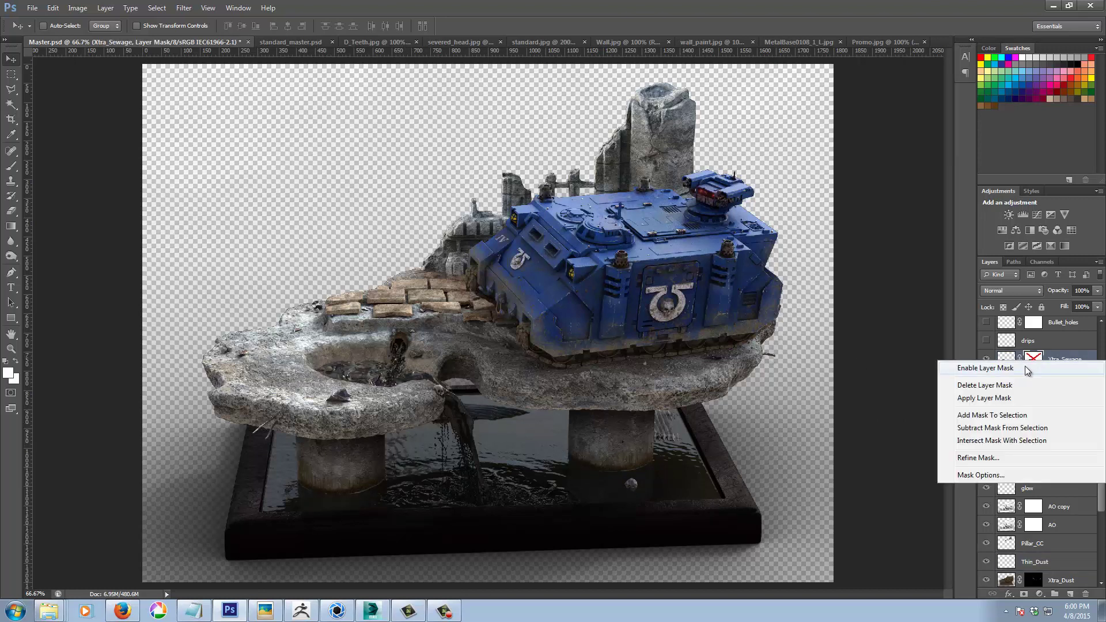
pyautogui.click(1025, 367)
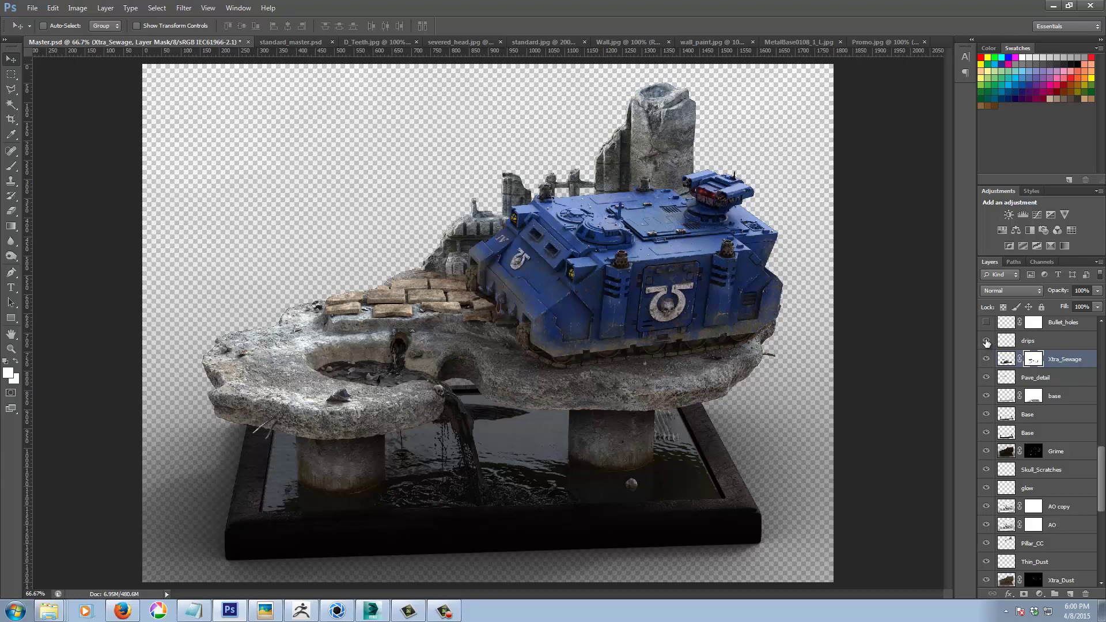
# Step: Show the drips layer and compare the sewer area close up with it on and off, leaving it visible
pyautogui.hotkey('ctrl', '+')
pyautogui.hotkey('ctrl', '+')
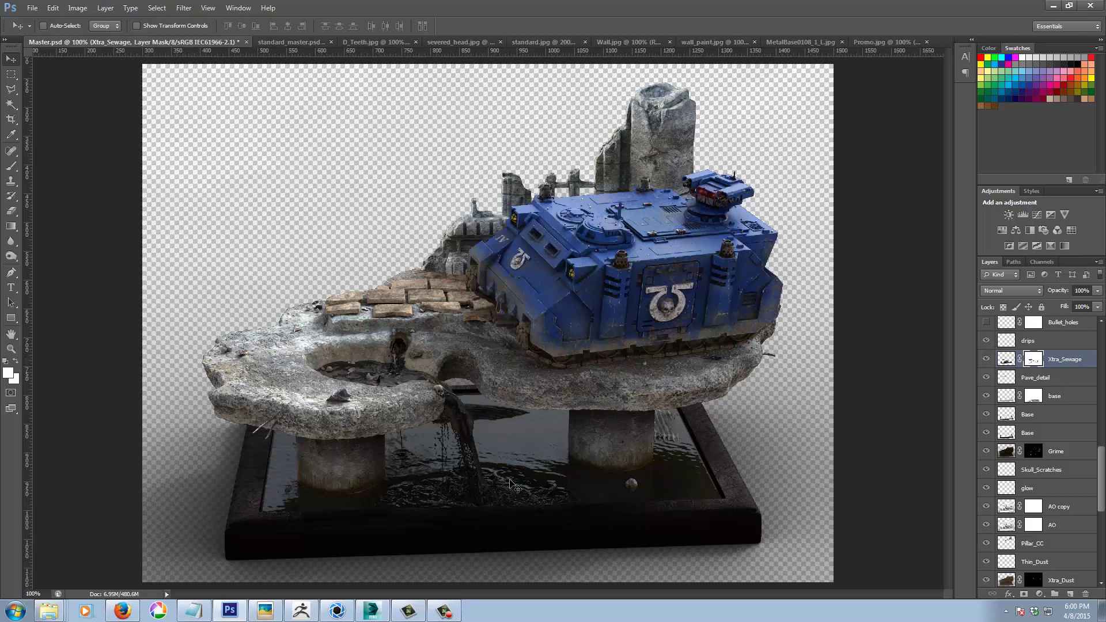
pyautogui.moveTo(648, 422); pyautogui.dragTo(602, 411)
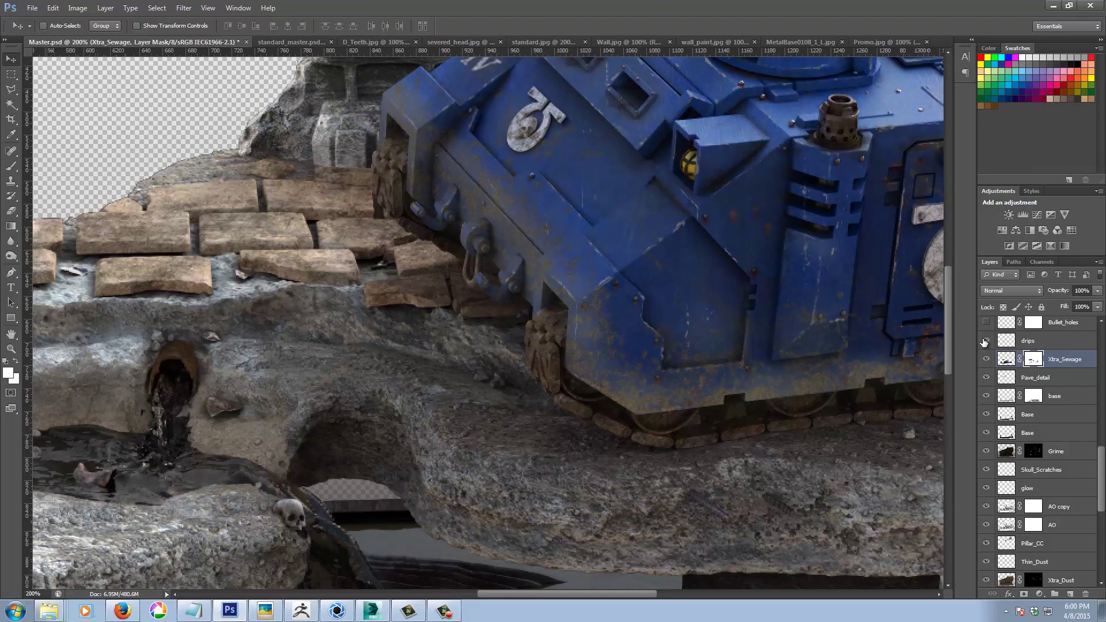
pyautogui.click(985, 342)
pyautogui.click(985, 341)
pyautogui.moveTo(605, 321); pyautogui.dragTo(361, 458)
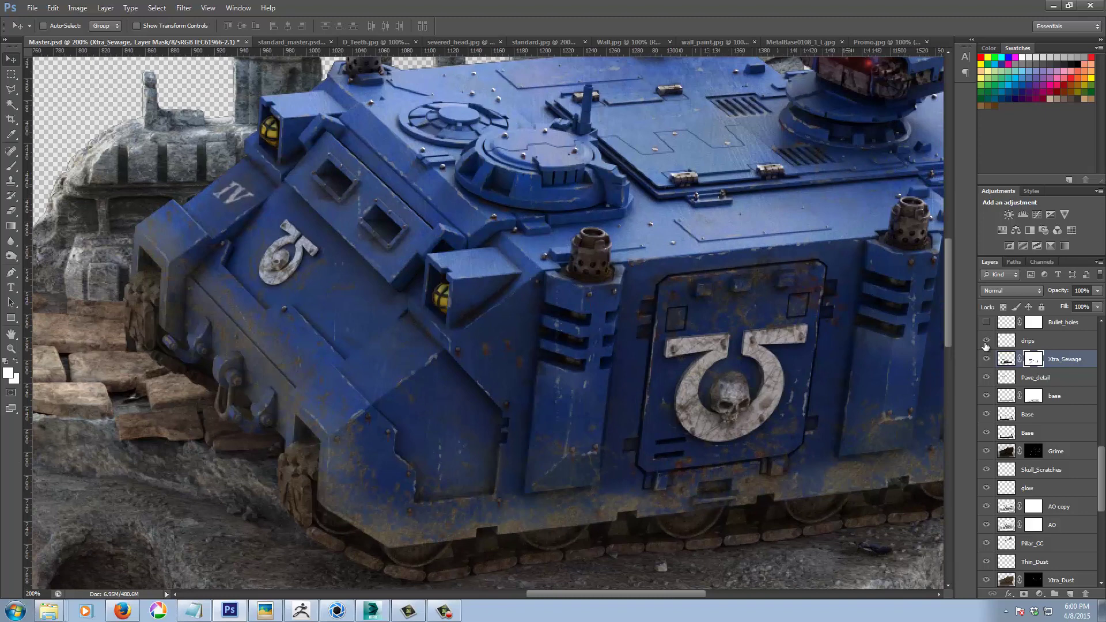
# Step: Show the Bullet_holes and xtra_dirt layers, and compare the tank with xtra_dirt on and off, leaving it visible
pyautogui.moveTo(1101, 457); pyautogui.dragTo(1100, 433)
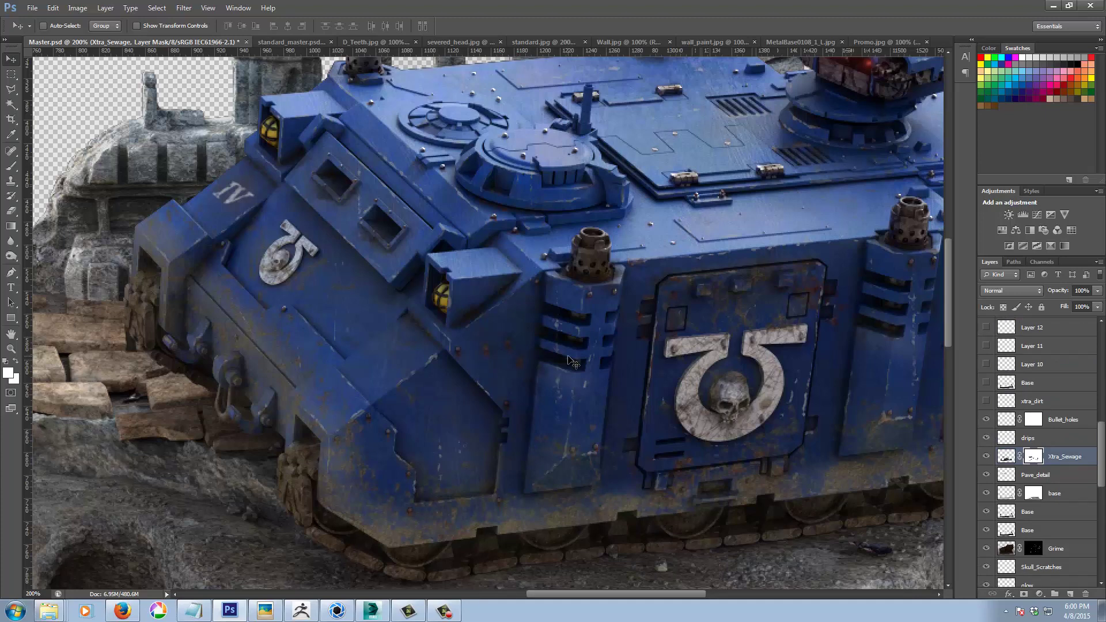
pyautogui.click(985, 401)
pyautogui.click(985, 401)
pyautogui.click(985, 401)
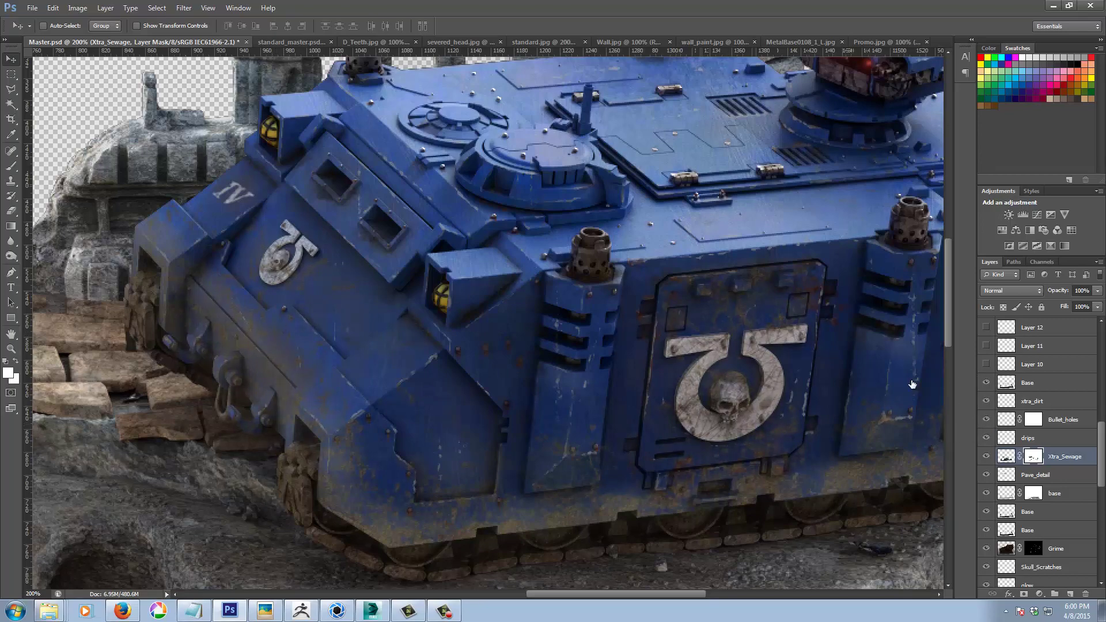
# Step: Show the Base layer above xtra_dirt and Layer 10, and view the whole tank on its rock slab
pyautogui.moveTo(644, 418); pyautogui.dragTo(572, 443)
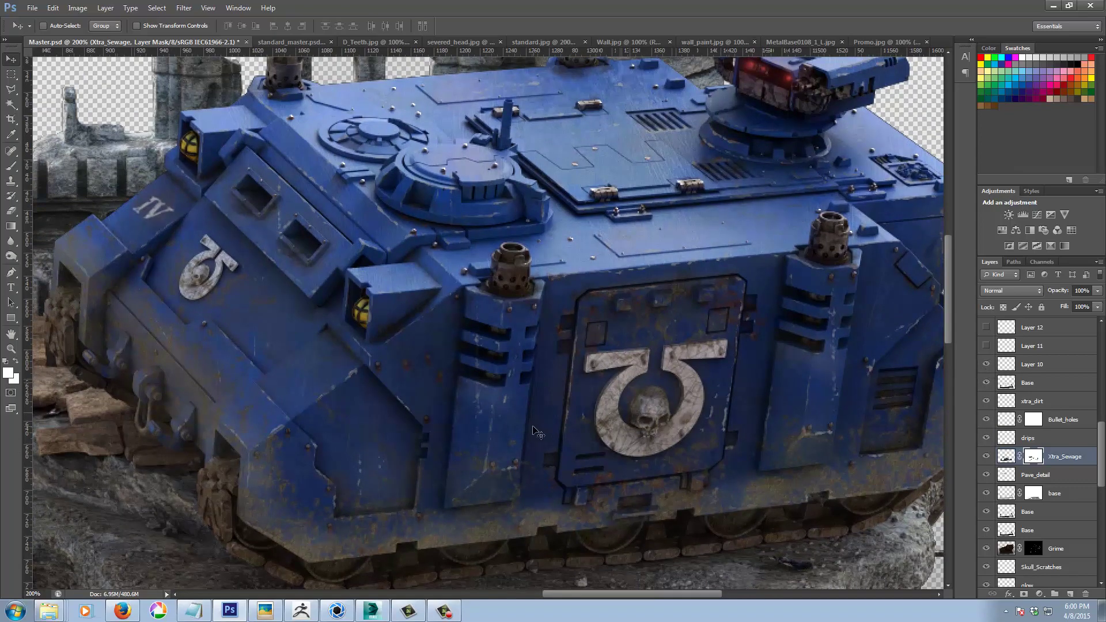
pyautogui.hotkey('ctrl', '-')
pyautogui.moveTo(417, 429); pyautogui.dragTo(548, 350)
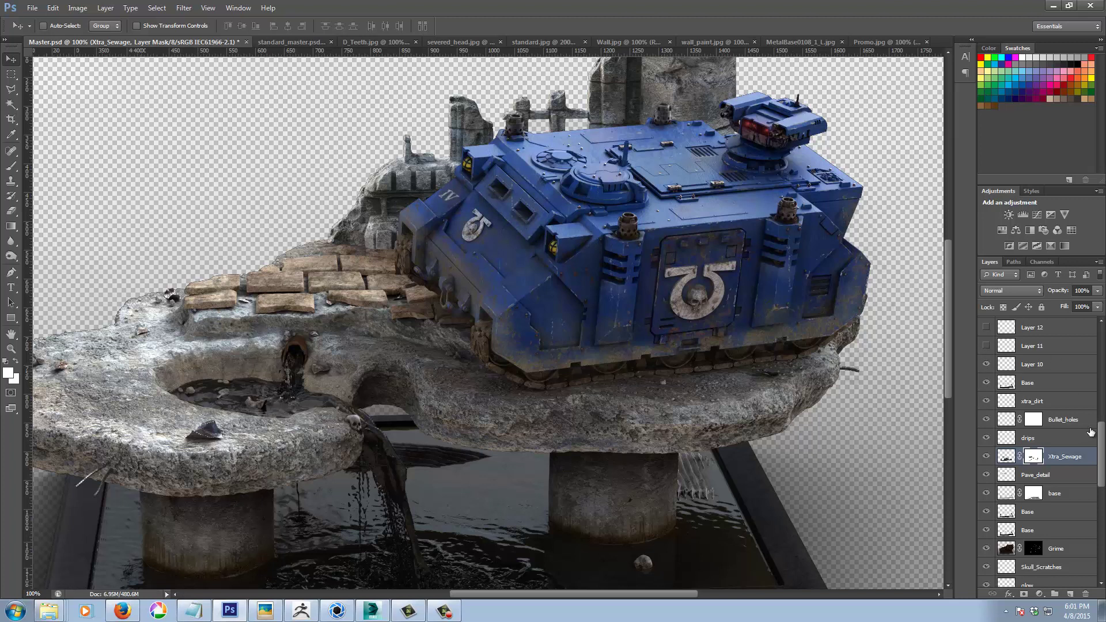
# Step: Show Layer 11 and compare the tank's front corner close up with it on and off, leaving it visible
pyautogui.scroll(3, 1101, 439)
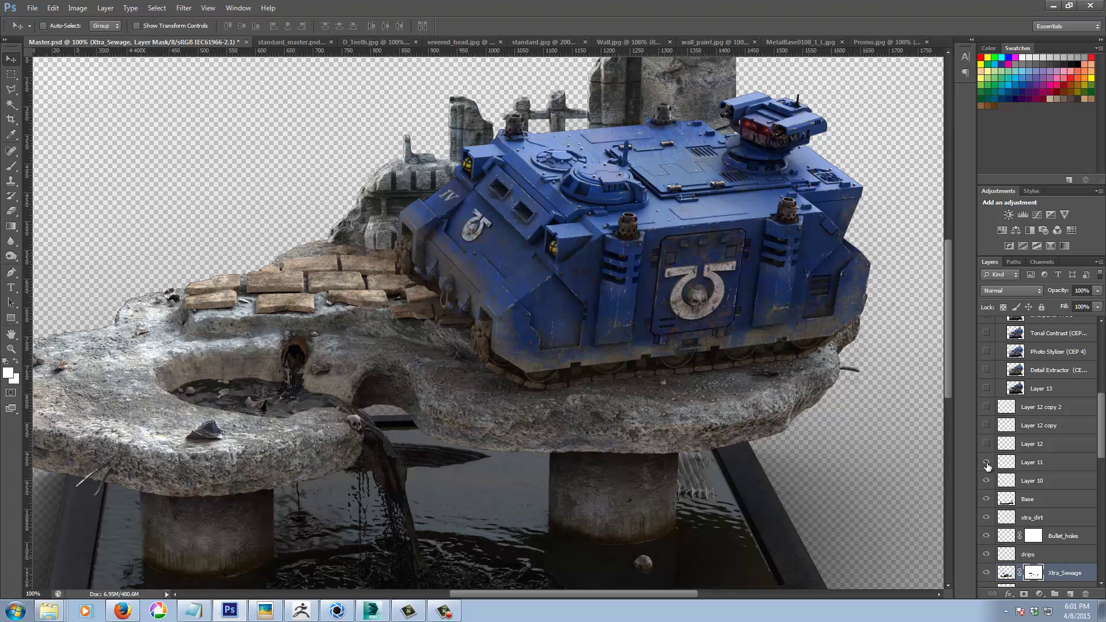
pyautogui.click(987, 464)
pyautogui.hotkey('ctrl', '+')
pyautogui.hotkey('ctrl', '+')
pyautogui.moveTo(748, 222); pyautogui.dragTo(530, 366)
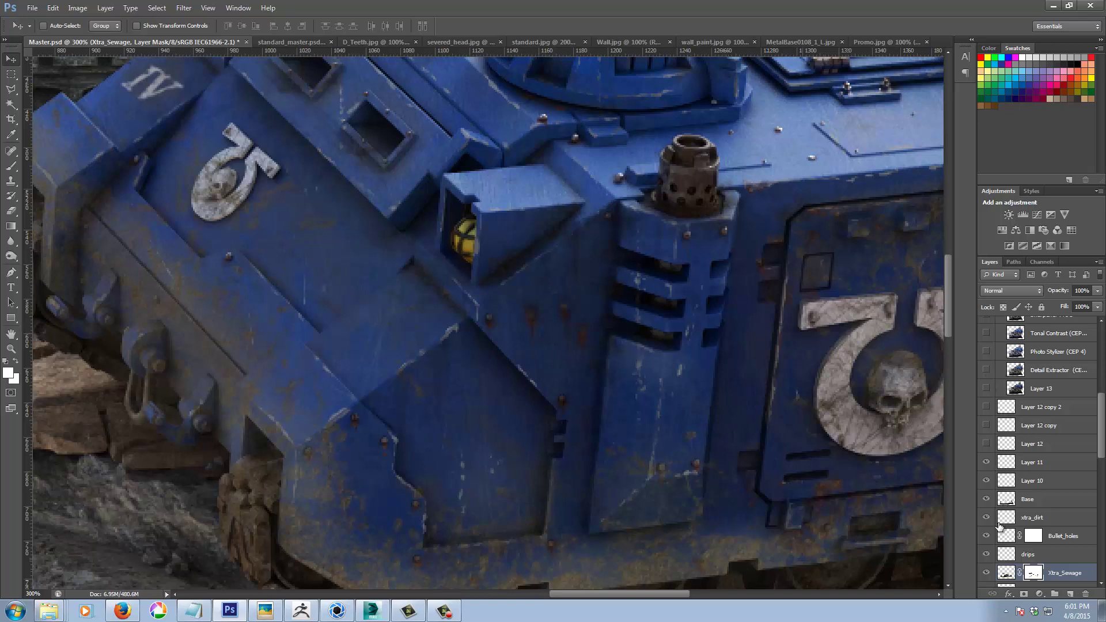
pyautogui.click(986, 464)
pyautogui.click(985, 464)
pyautogui.click(986, 462)
# Step: Show Layer 12 and its two copies, and compare the tank with Layer 13 on and off, leaving it visible
pyautogui.click(985, 444)
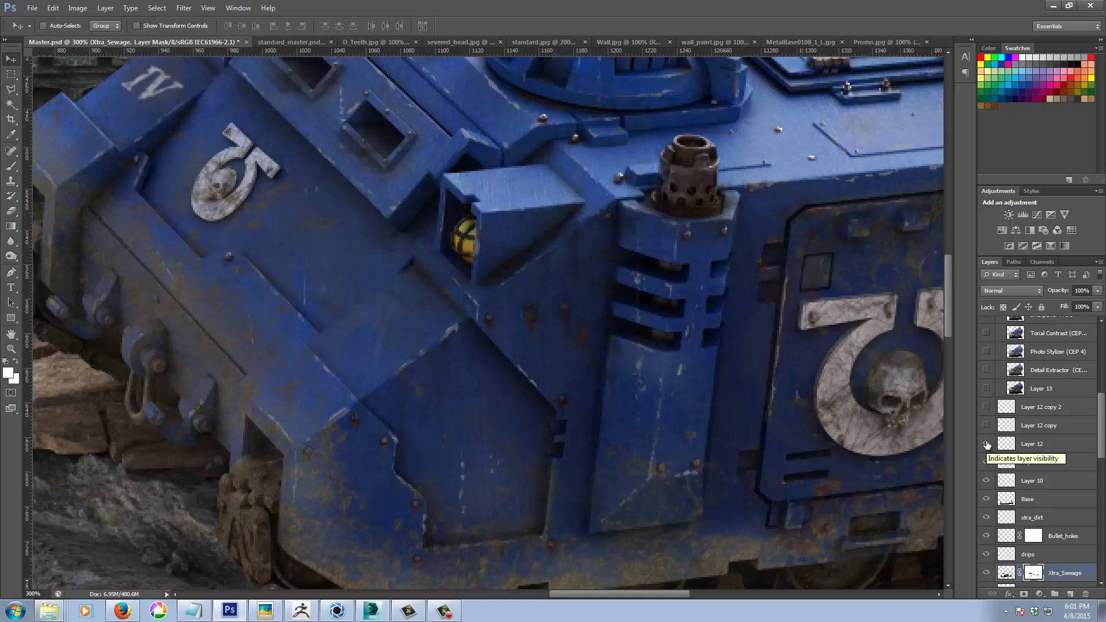
pyautogui.click(986, 426)
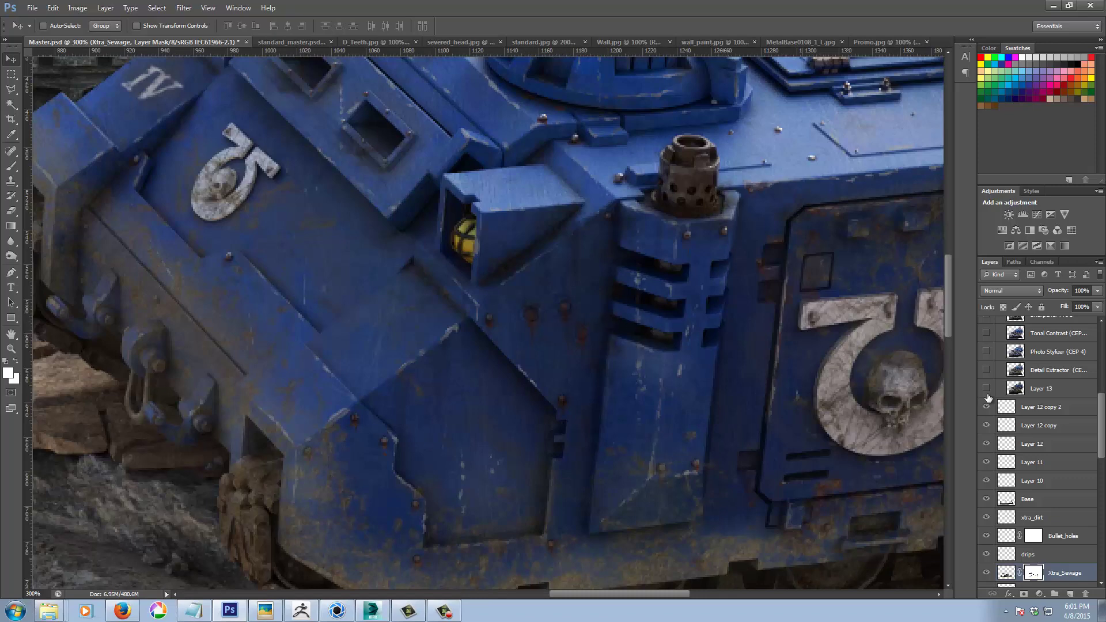
pyautogui.click(986, 389)
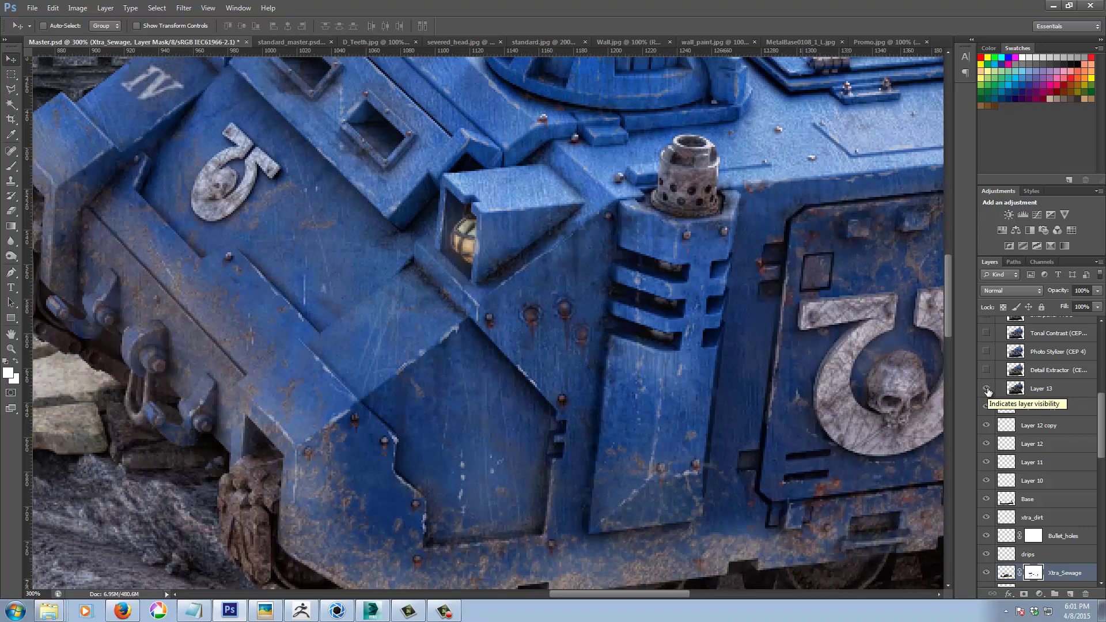
pyautogui.click(986, 389)
pyautogui.click(986, 389)
# Step: Hide the finish layer group and bring its filter layers, from Layer 13 to Sharpener Pro 3, into view
pyautogui.moveTo(1099, 429); pyautogui.dragTo(1099, 359)
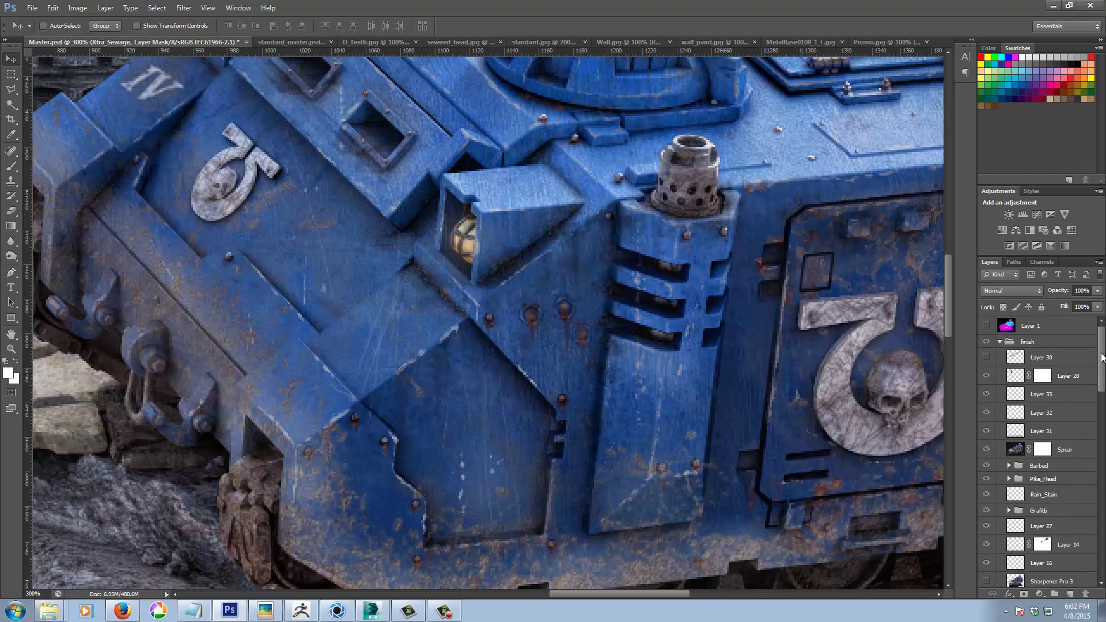
pyautogui.click(987, 342)
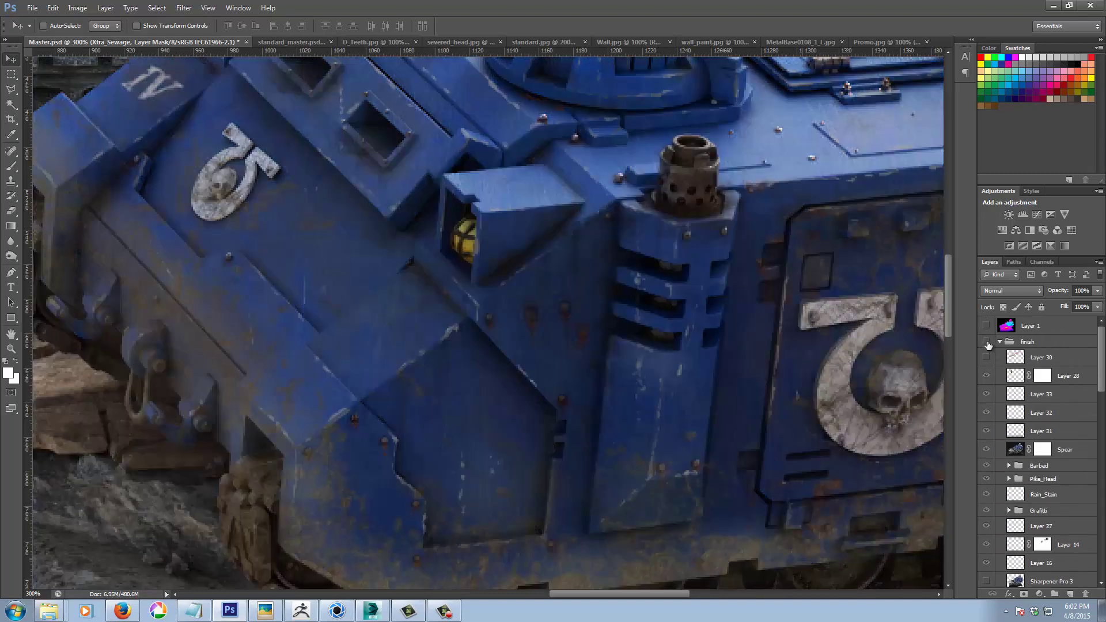
pyautogui.moveTo(1101, 363); pyautogui.dragTo(1101, 417)
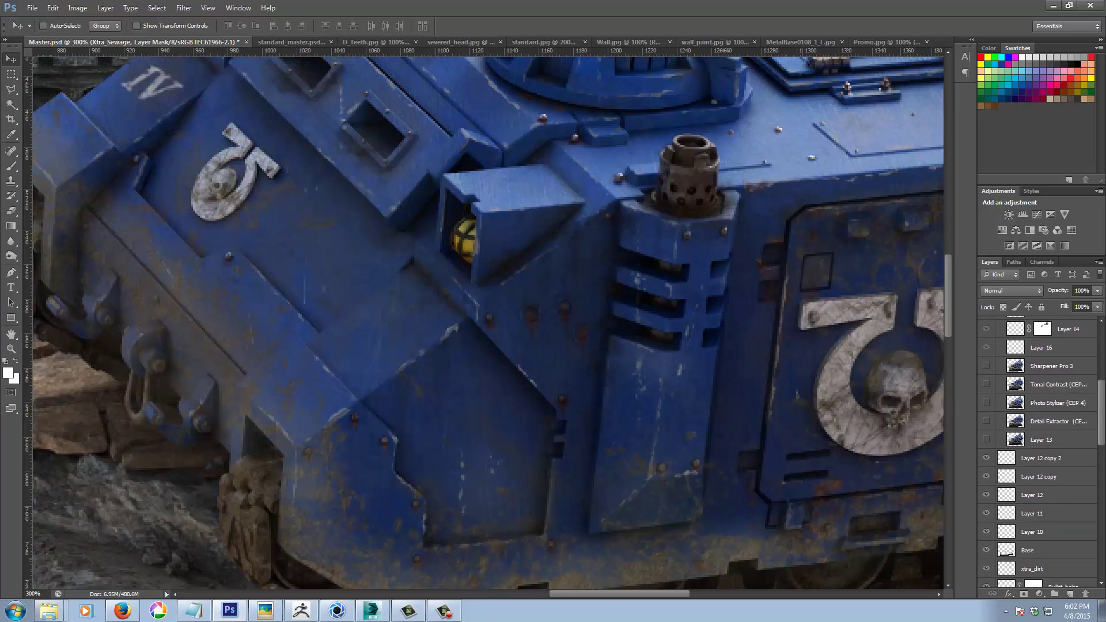
pyautogui.scroll(4, 1045, 437)
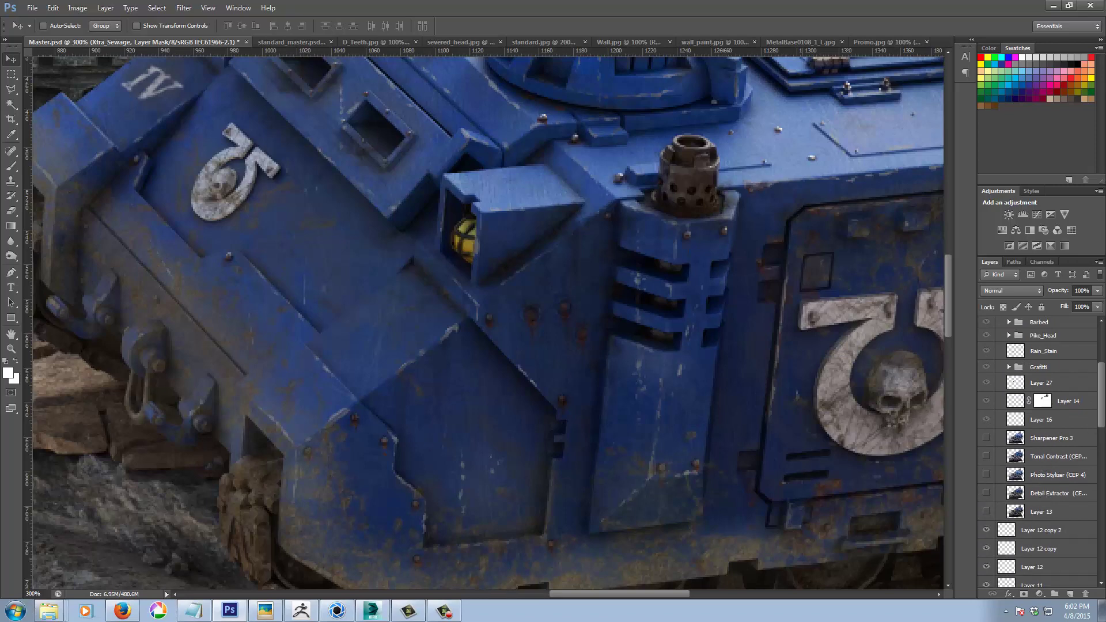
# Step: Bring the Google filter collection into view, look through its Efex and Sharpener Pro filters, and move it aside again
pyautogui.moveTo(1104, 215); pyautogui.dragTo(597, 186)
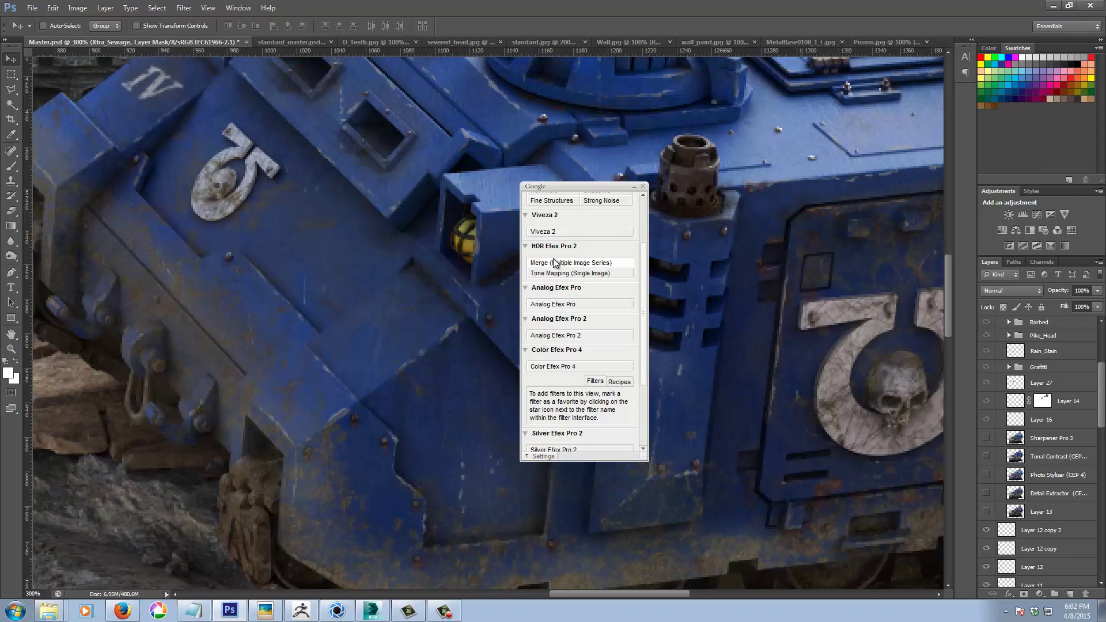
pyautogui.scroll(-3, 567, 399)
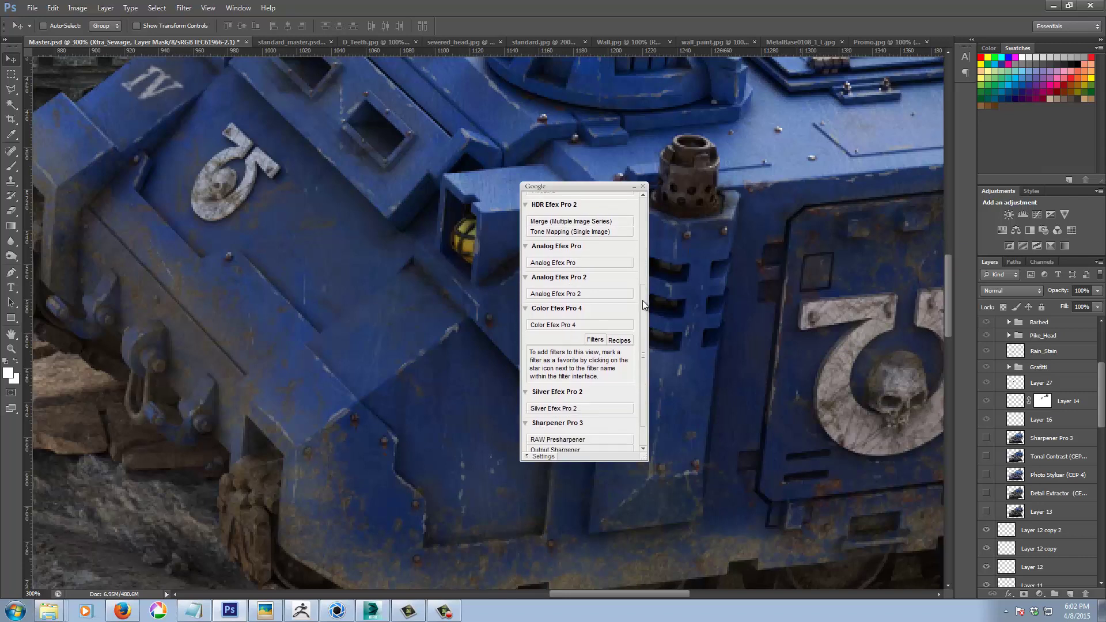
pyautogui.scroll(1, 639, 337)
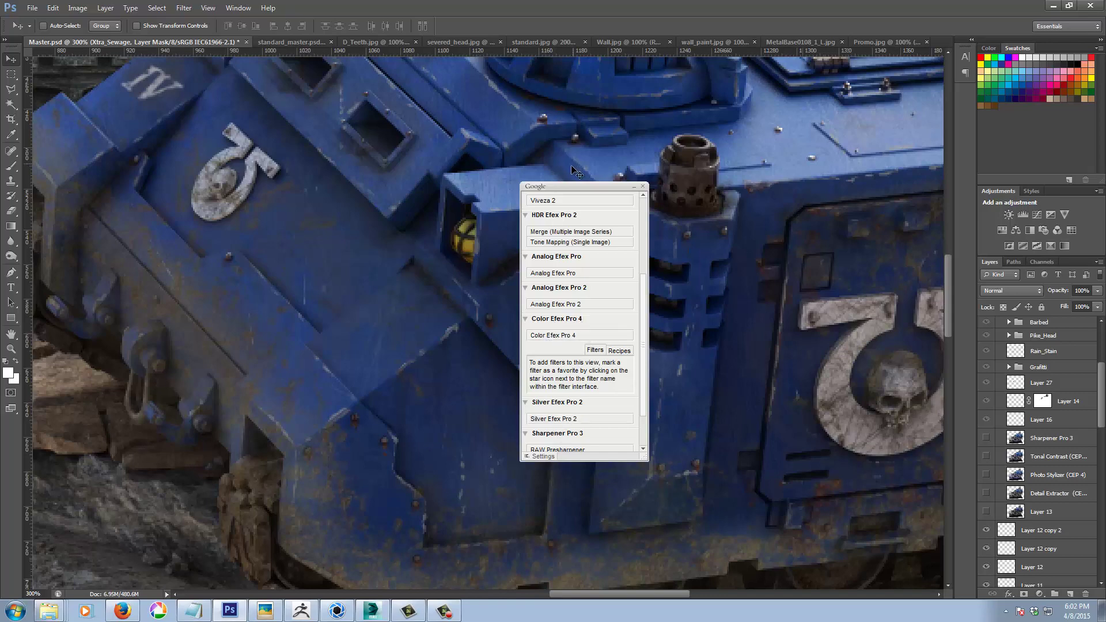
pyautogui.moveTo(577, 185); pyautogui.dragTo(1105, 270)
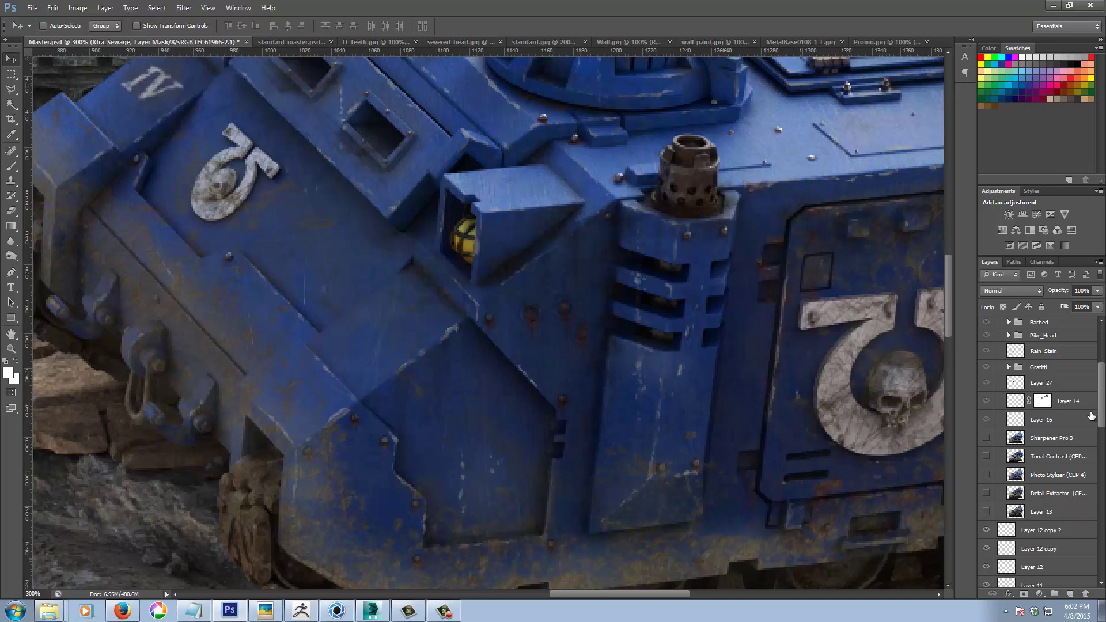
# Step: Expand the Grafitti group, bring the concrete pillar beside the sewage fall into close view, and show the finish group
pyautogui.moveTo(1101, 414); pyautogui.dragTo(1101, 387)
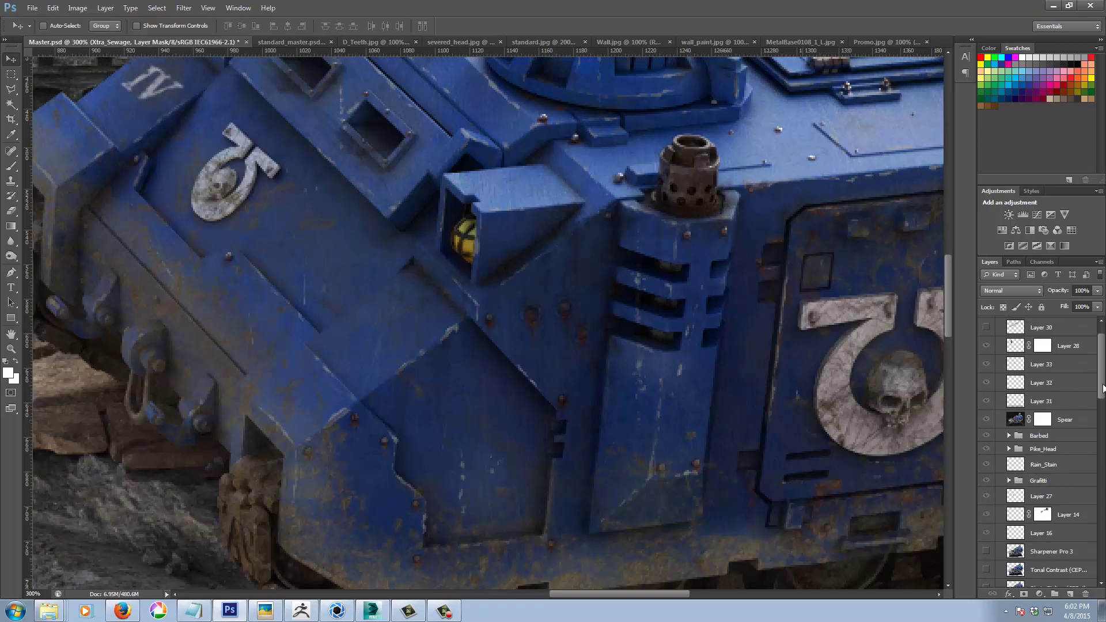
pyautogui.click(1008, 480)
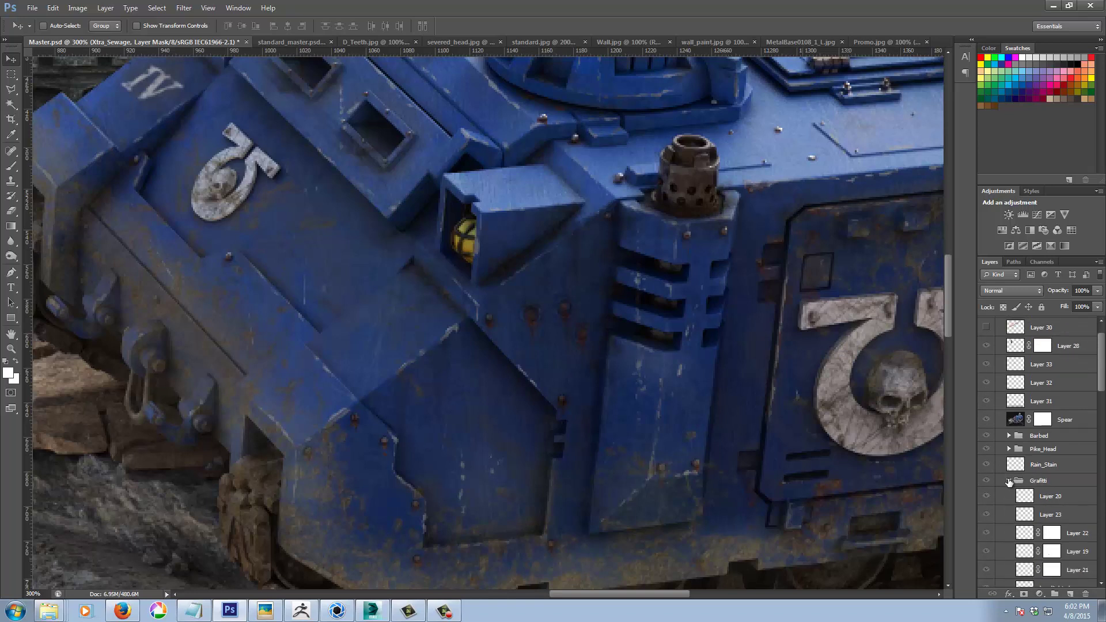
pyautogui.moveTo(647, 439); pyautogui.dragTo(587, 167)
pyautogui.moveTo(397, 455); pyautogui.dragTo(628, 190)
pyautogui.moveTo(358, 426); pyautogui.dragTo(694, 268)
pyautogui.moveTo(311, 346); pyautogui.dragTo(575, 323)
pyautogui.scroll(1, 1002, 368)
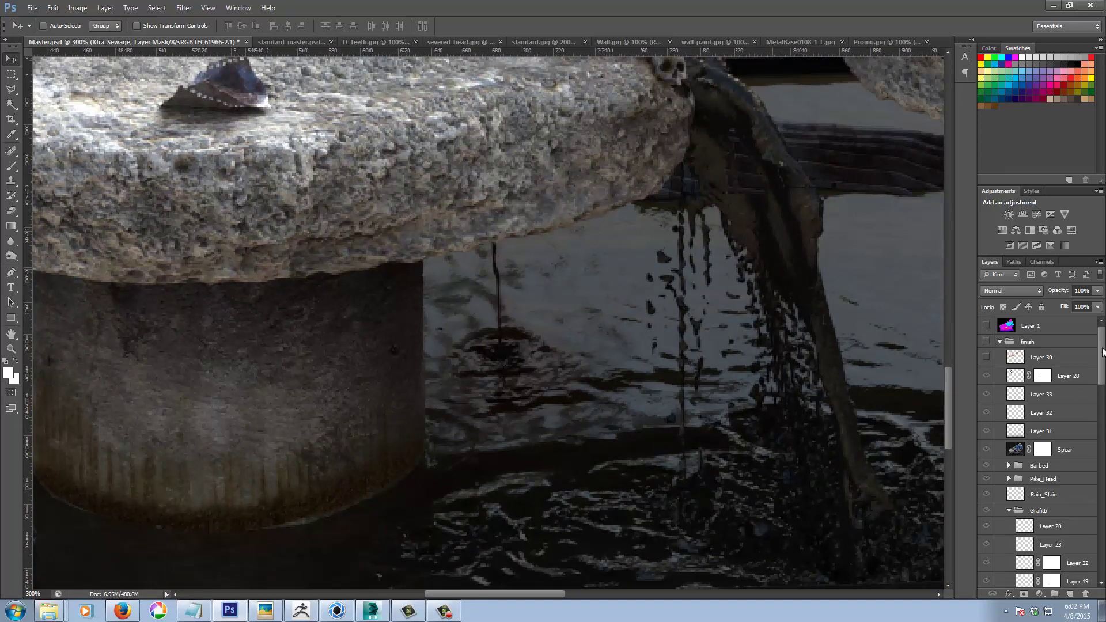
pyautogui.click(985, 342)
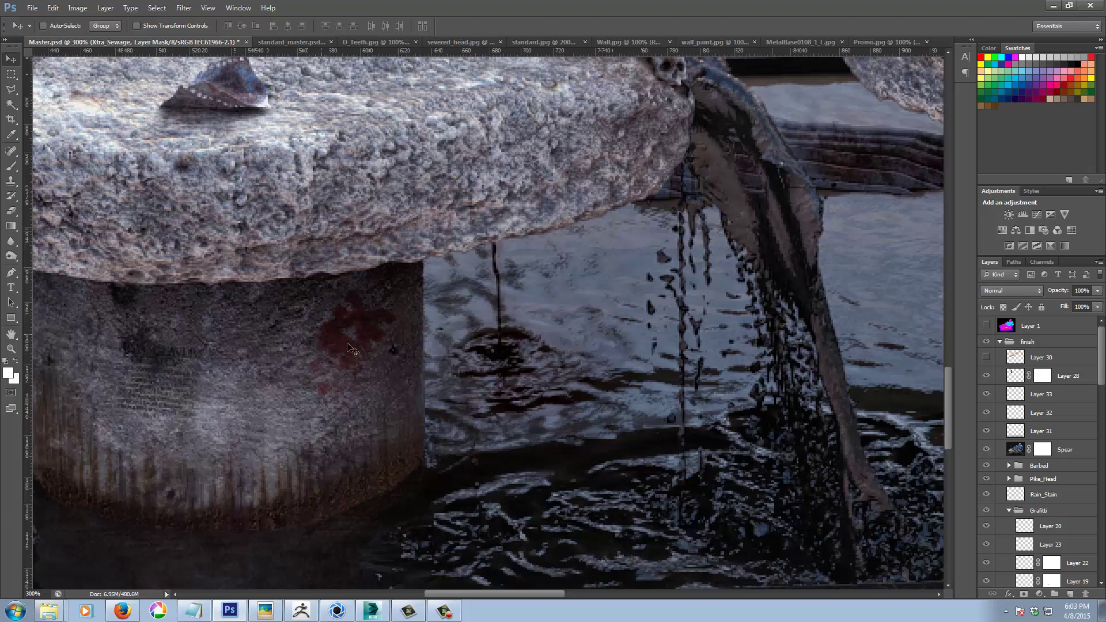
# Step: Examine the graffiti on the other pillar and the ruined tower close up, and return to a 100% view of the diorama
pyautogui.hscroll(15, 347, 348)
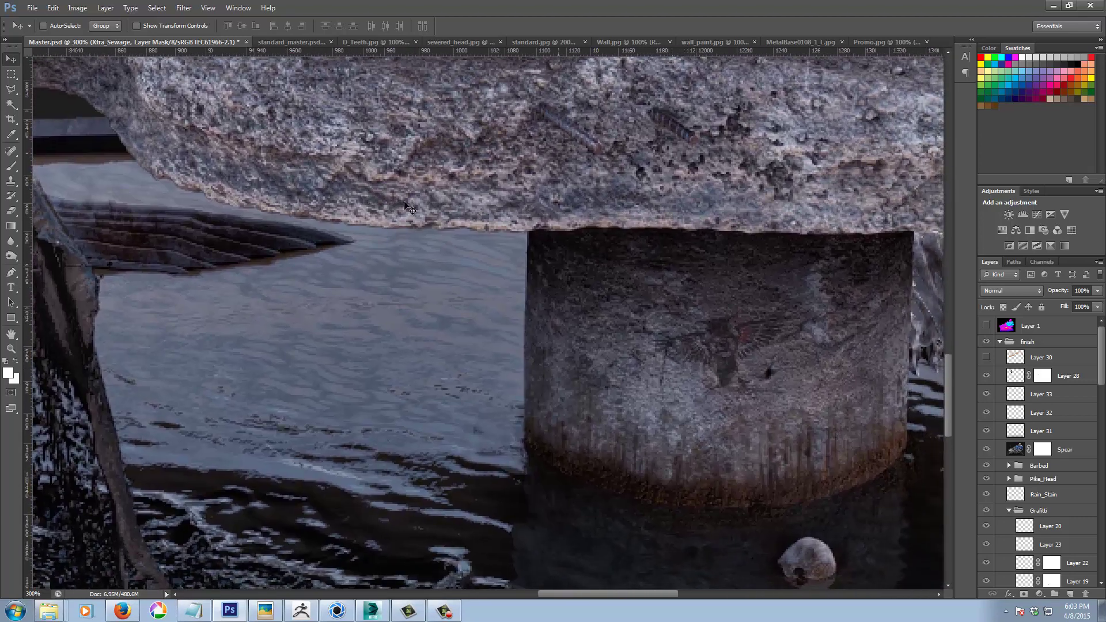
pyautogui.scroll(15, 409, 207)
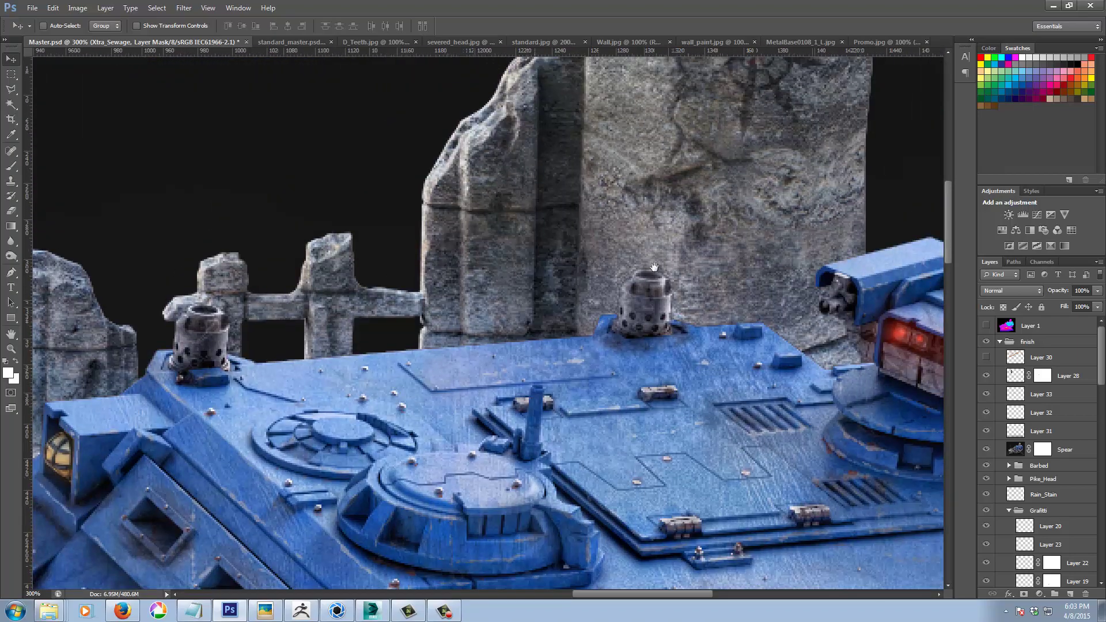
pyautogui.moveTo(654, 266); pyautogui.dragTo(453, 481)
pyautogui.moveTo(269, 471); pyautogui.dragTo(360, 410)
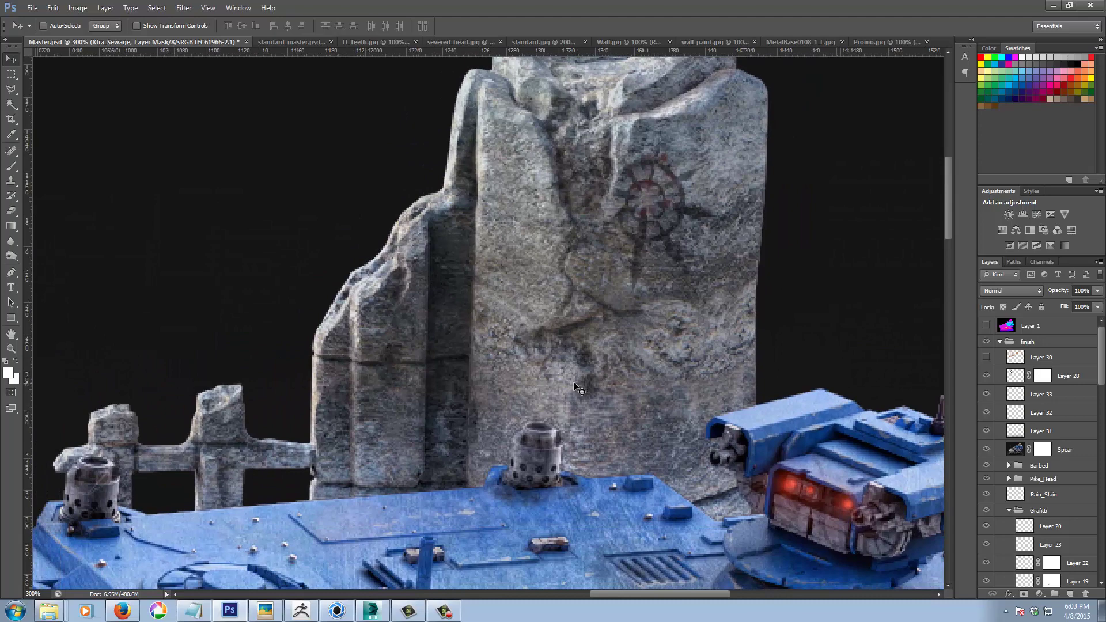
pyautogui.hotkey('ctrl', '-')
pyautogui.hotkey('ctrl', '-')
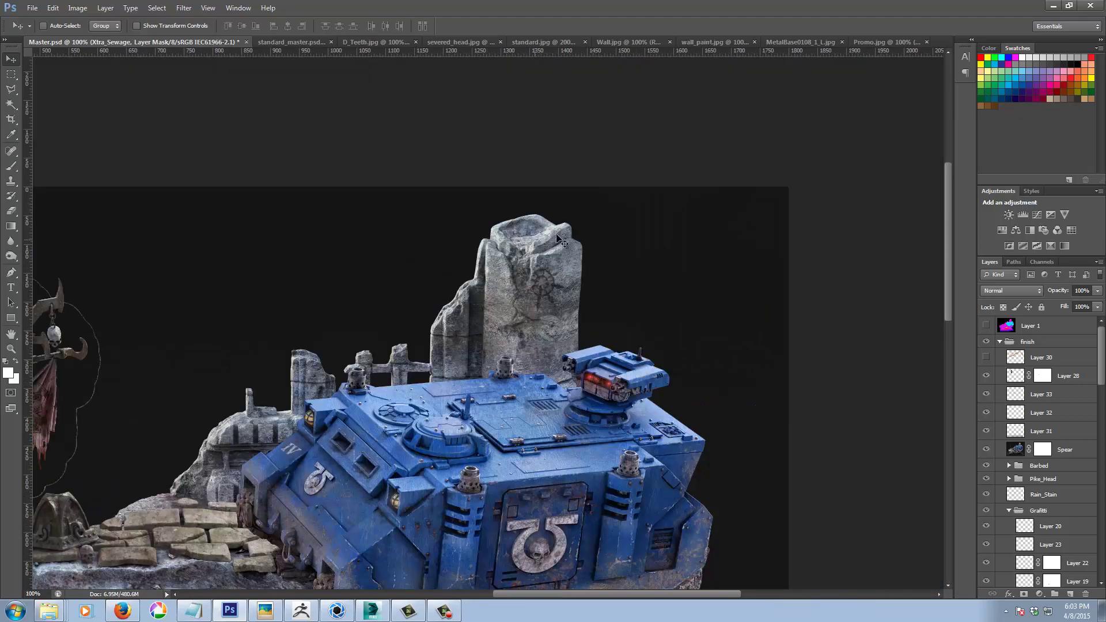
pyautogui.moveTo(385, 504); pyautogui.dragTo(530, 359)
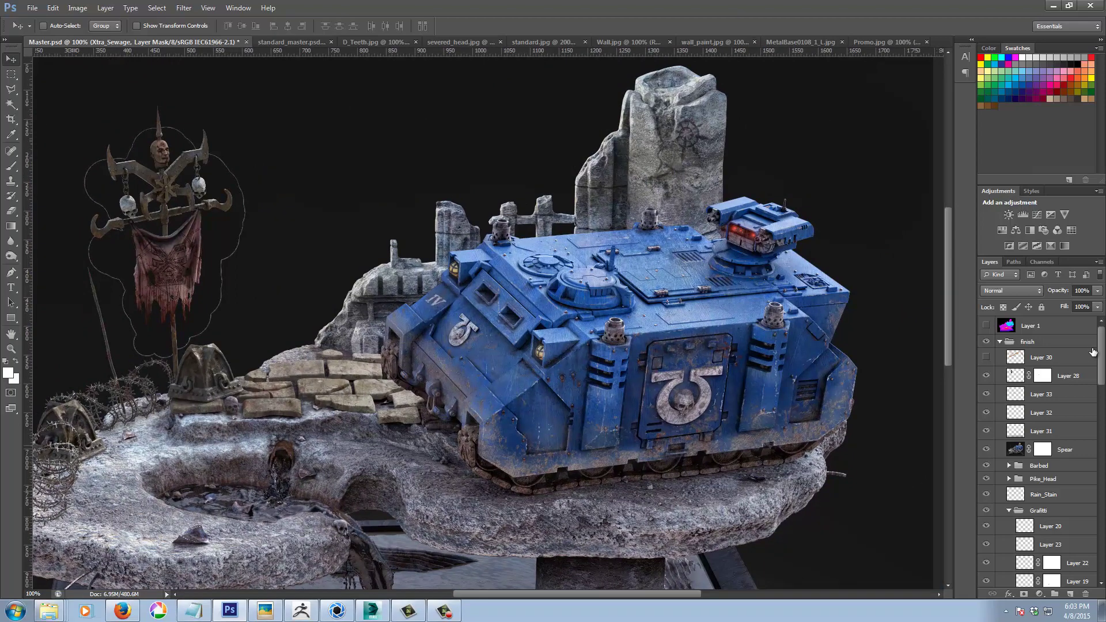
# Step: Switch the Spear layer off and back on, and show the BG layer behind the diorama
pyautogui.click(986, 453)
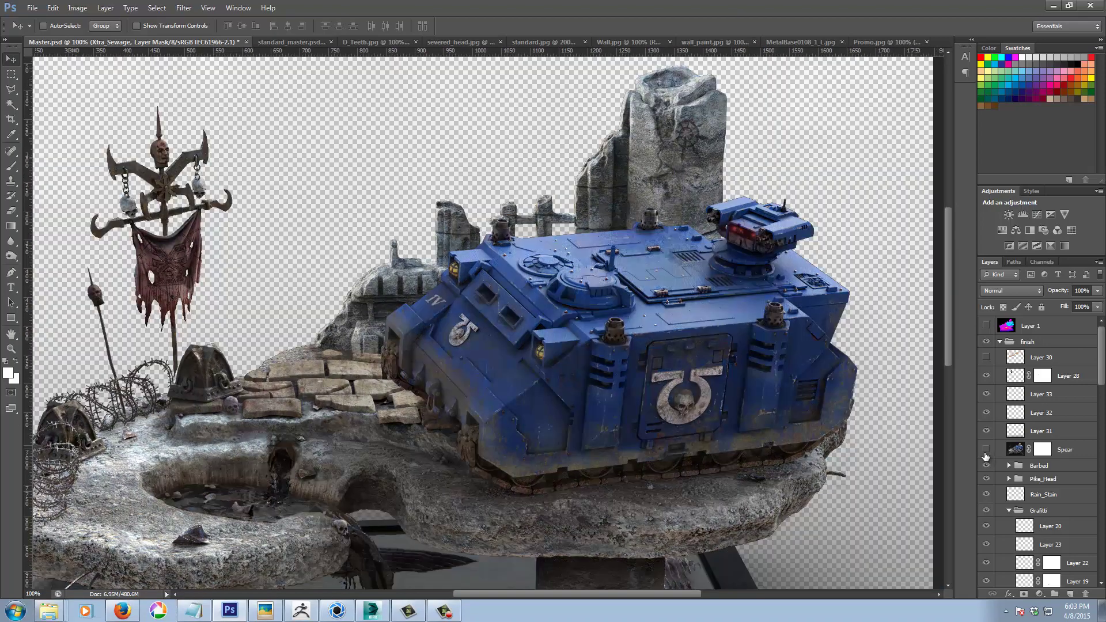
pyautogui.click(986, 453)
pyautogui.moveTo(1101, 364); pyautogui.dragTo(1103, 556)
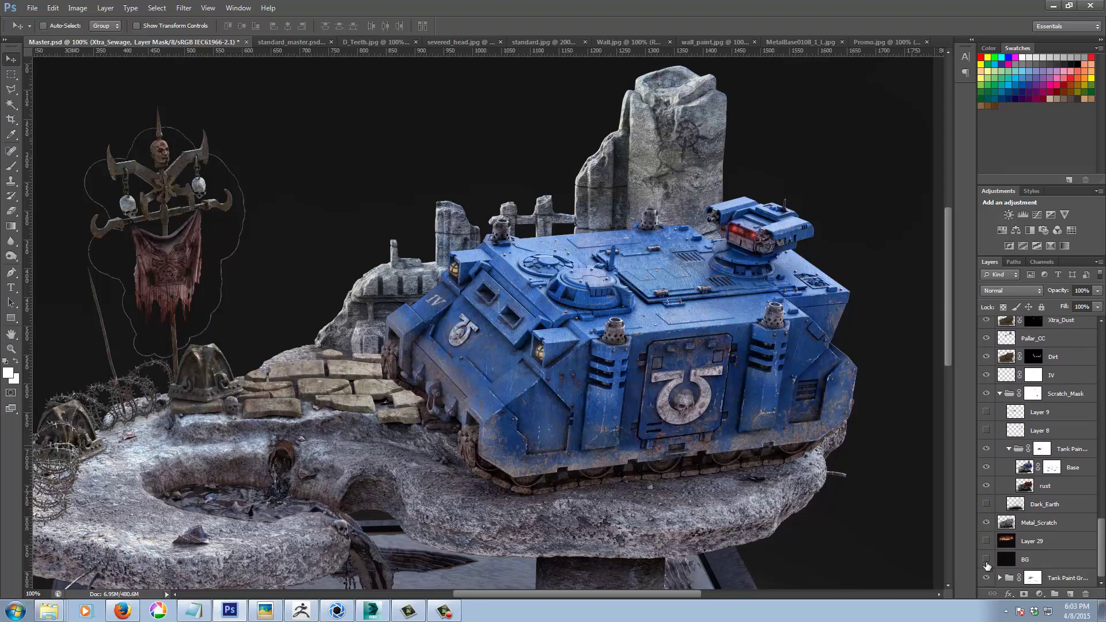
pyautogui.click(984, 559)
pyautogui.moveTo(1102, 531); pyautogui.dragTo(1101, 332)
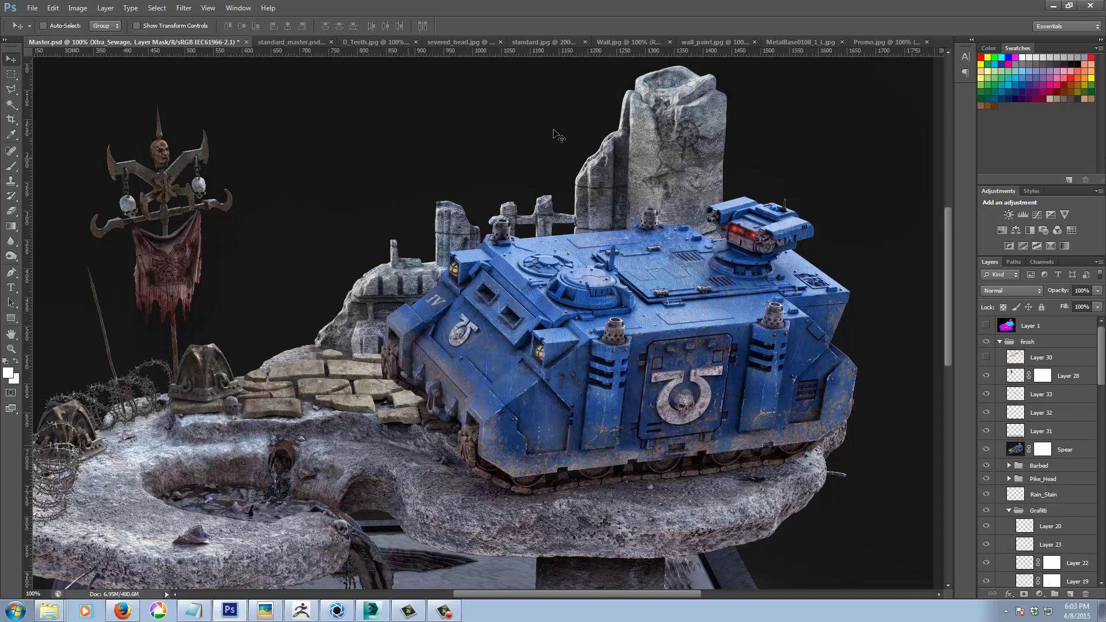
# Step: Compare the diorama with the Spear layer on and off several times, leaving it visible
pyautogui.moveTo(1101, 357); pyautogui.dragTo(1101, 375)
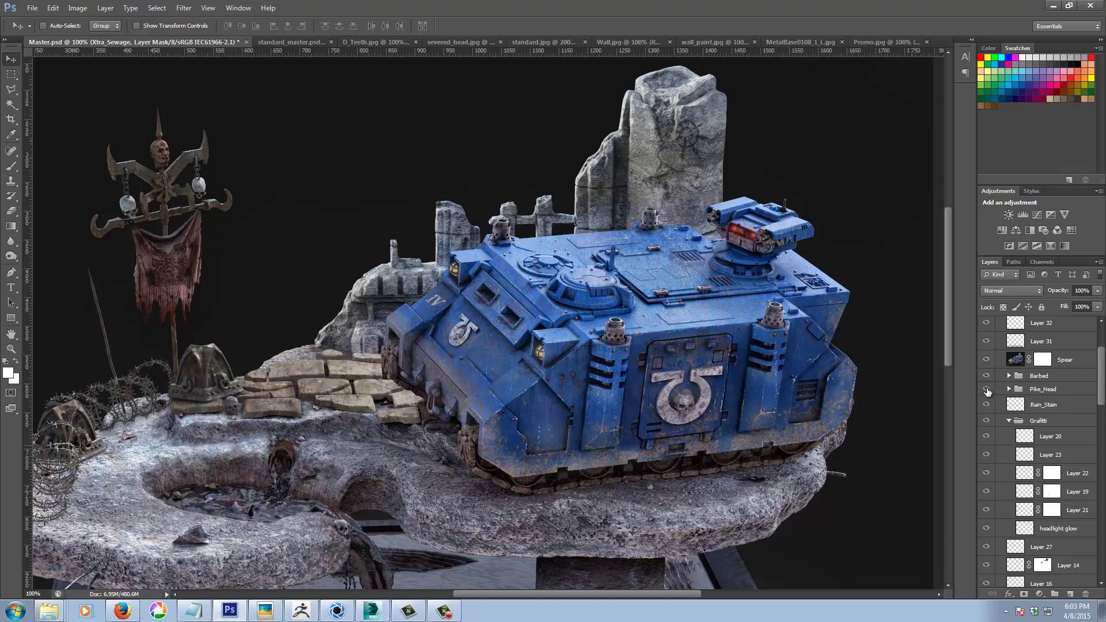
pyautogui.click(986, 361)
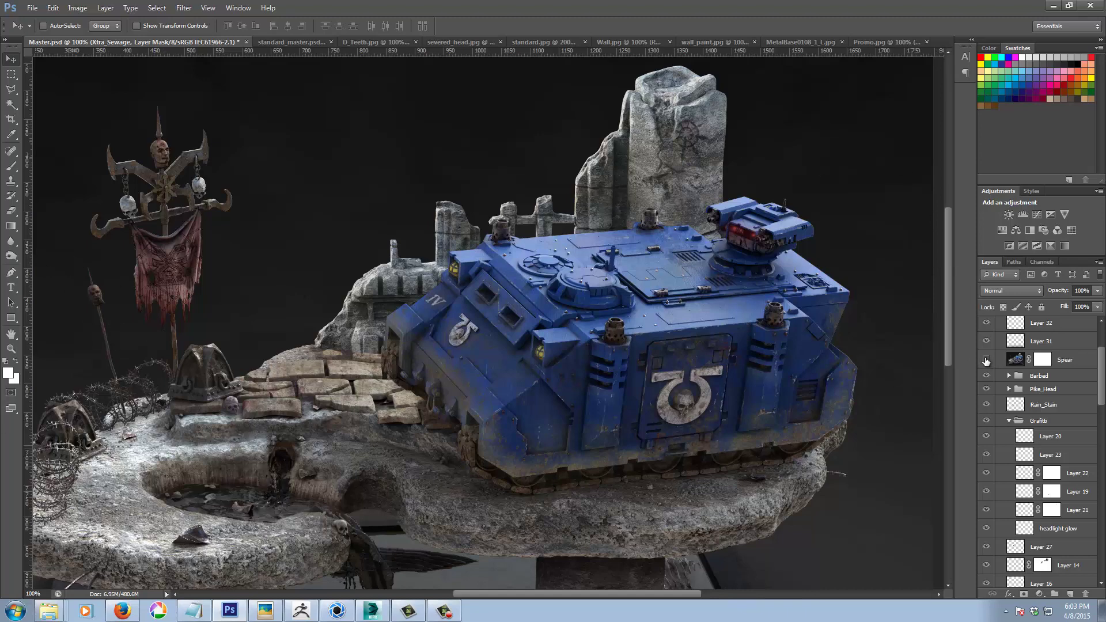
pyautogui.click(986, 360)
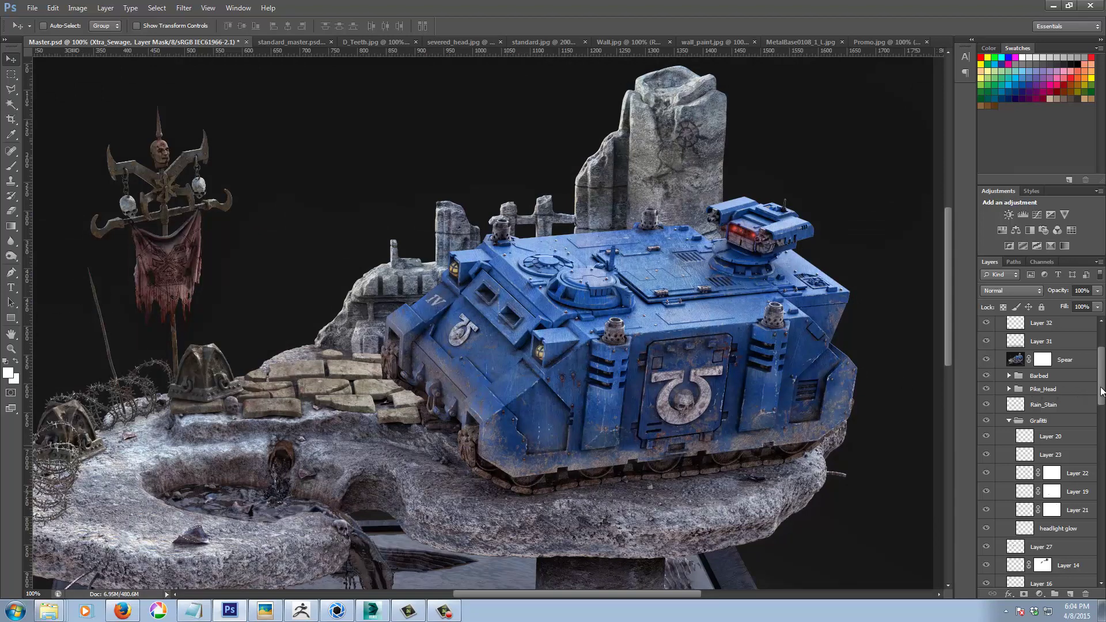
pyautogui.scroll(3, 1100, 392)
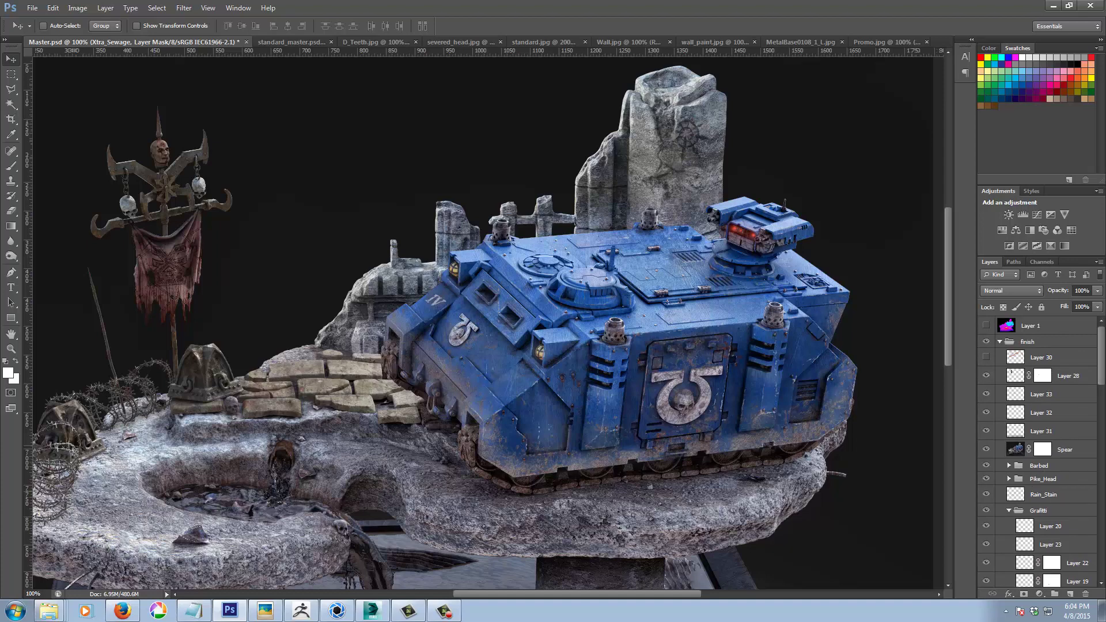
pyautogui.scroll(-1, 986, 426)
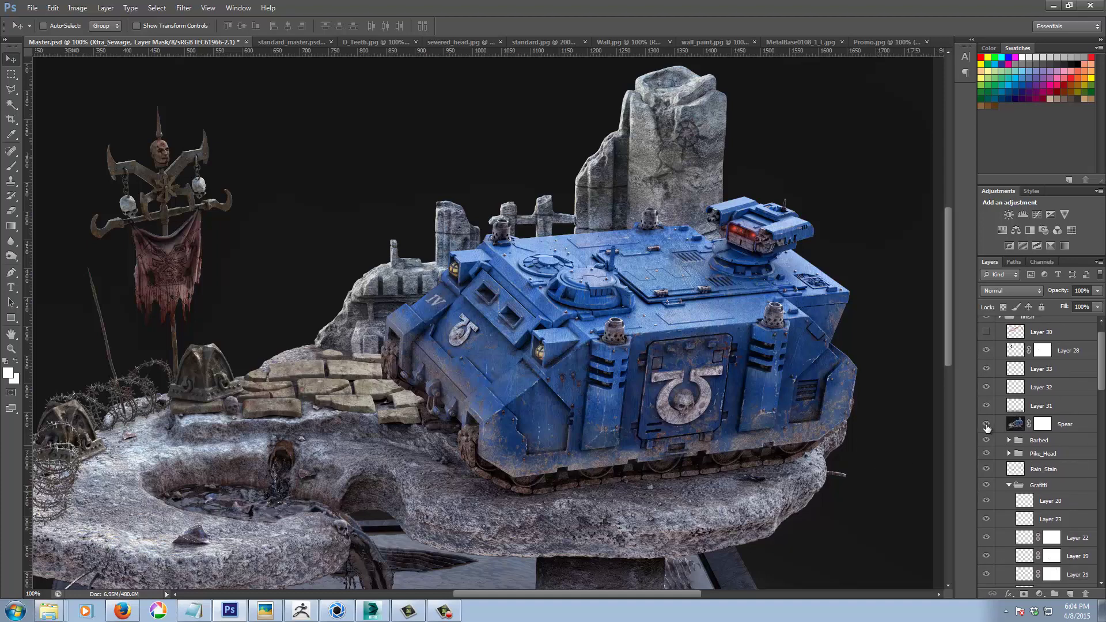
pyautogui.click(986, 425)
pyautogui.click(985, 427)
pyautogui.click(986, 426)
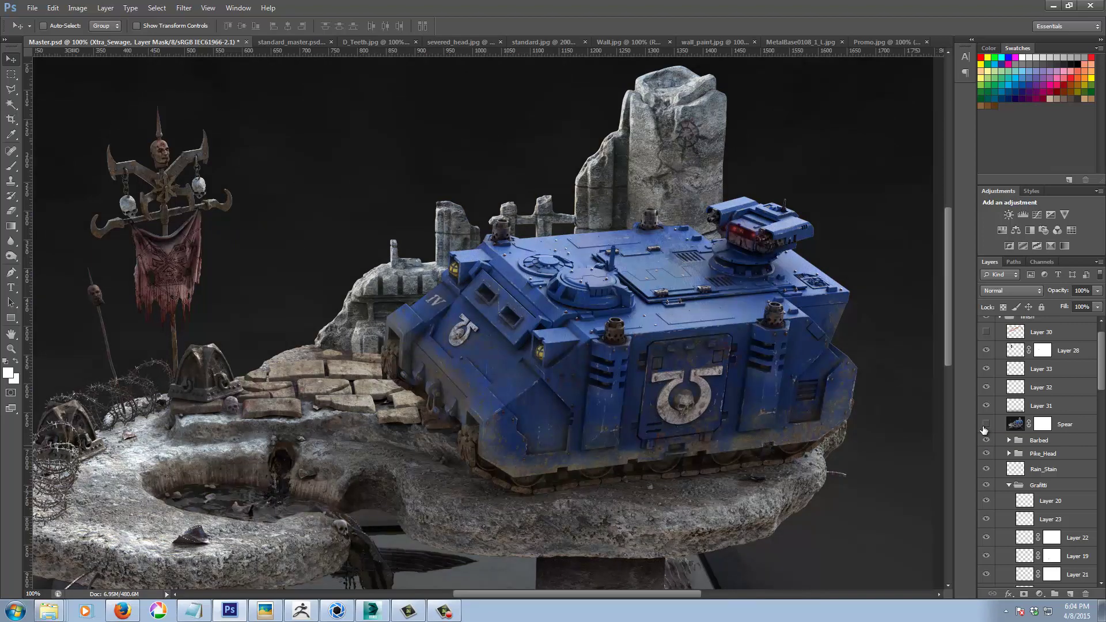
pyautogui.click(986, 426)
pyautogui.click(986, 426)
pyautogui.click(987, 426)
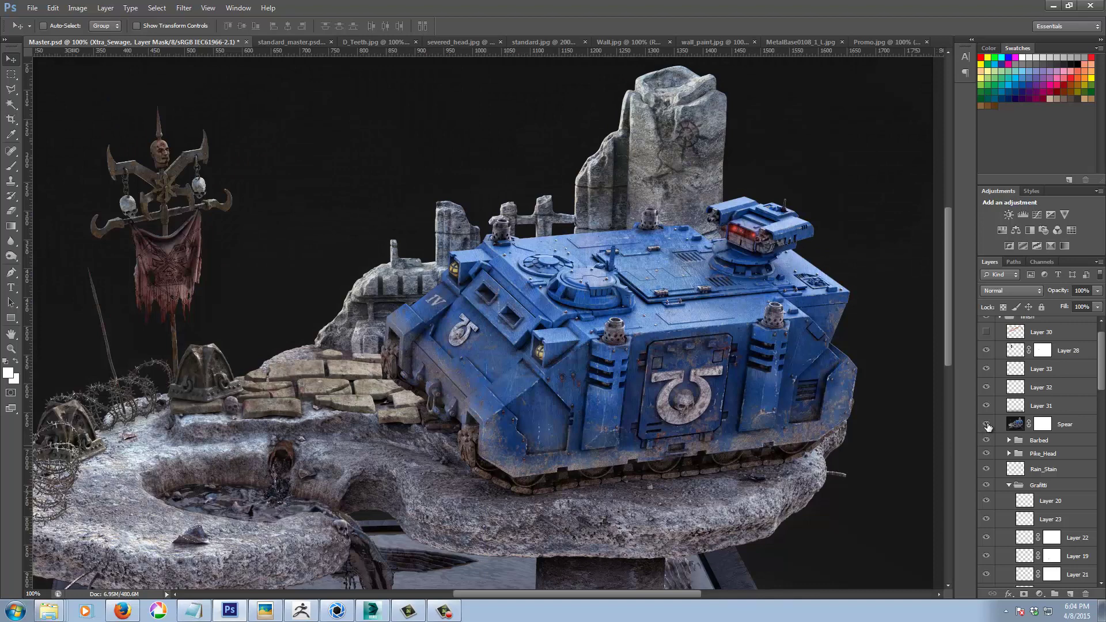
# Step: Paint black over the tank on the Spear layer's mask with the Brush at 30% opacity to soften the filter effect
pyautogui.click(1040, 429)
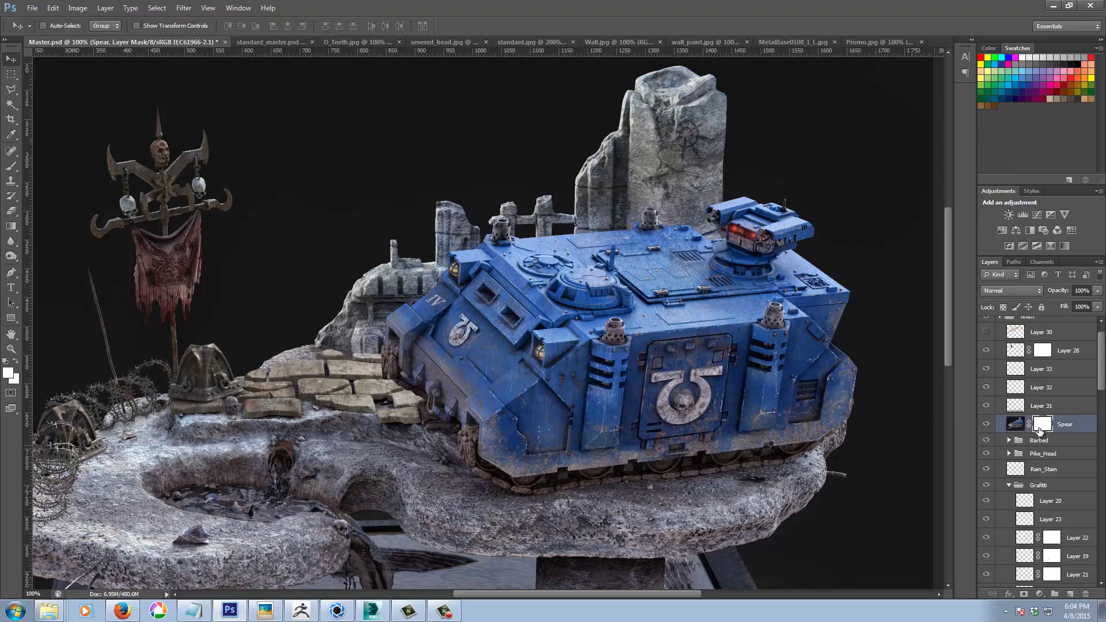
pyautogui.click(11, 166)
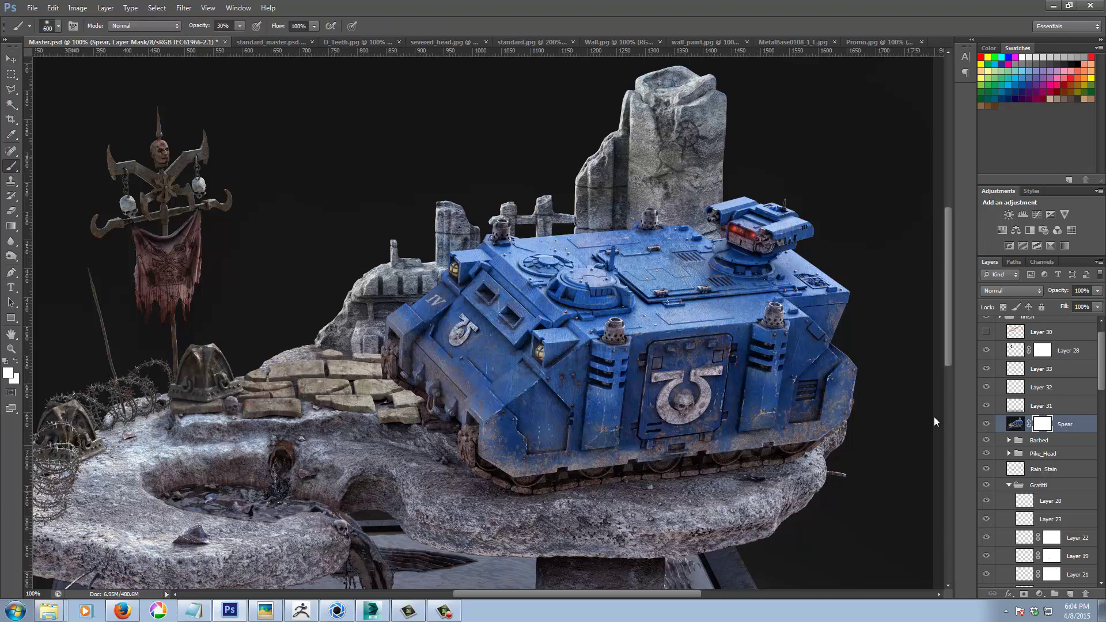
pyautogui.click(16, 362)
pyautogui.moveTo(477, 347)
pyautogui.mouseDown()
pyautogui.moveTo(709, 320)
pyautogui.moveTo(720, 314)
pyautogui.moveTo(641, 305)
pyautogui.moveTo(724, 286)
pyautogui.moveTo(642, 338)
pyautogui.mouseUp()
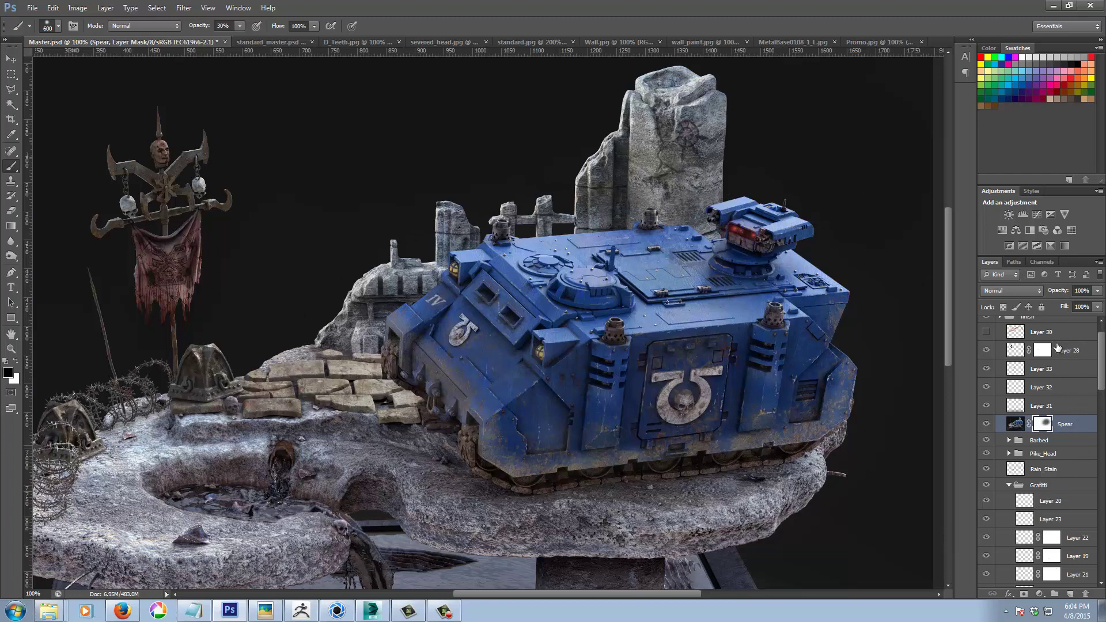
pyautogui.scroll(2, 1098, 362)
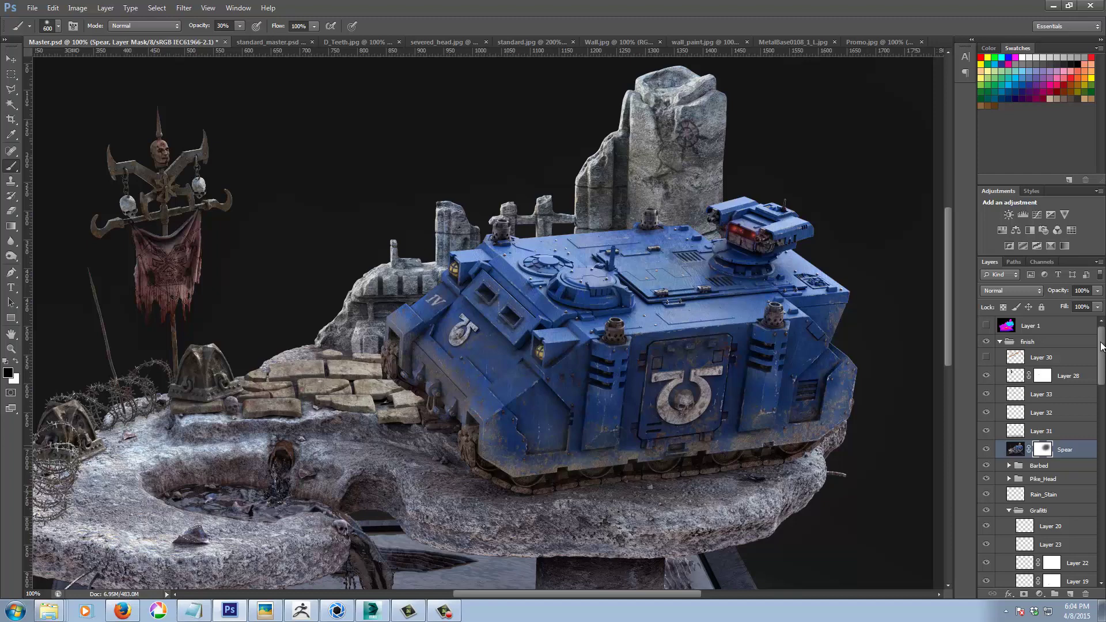
# Step: Examine the rock base beneath the tank's tracks close up at 300%, along its front edge
pyautogui.moveTo(347, 406)
pyautogui.mouseDown()
pyautogui.moveTo(358, 343)
pyautogui.moveTo(463, 216)
pyautogui.moveTo(477, 167)
pyautogui.moveTo(399, 219)
pyautogui.mouseUp()
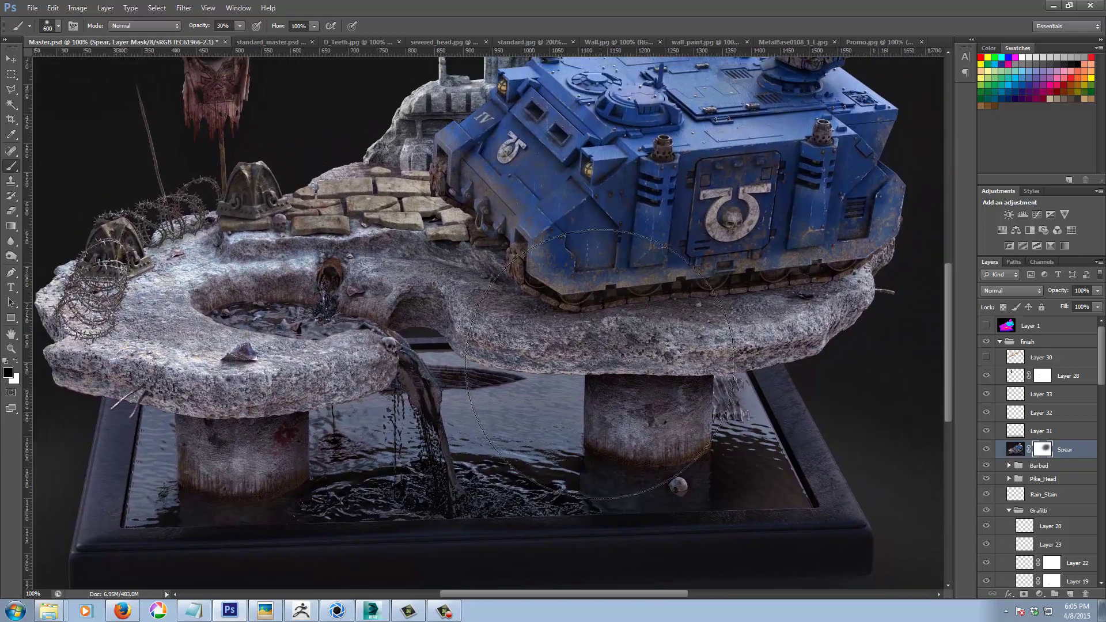
pyautogui.hotkey('ctrl', '+')
pyautogui.hotkey('ctrl', '+')
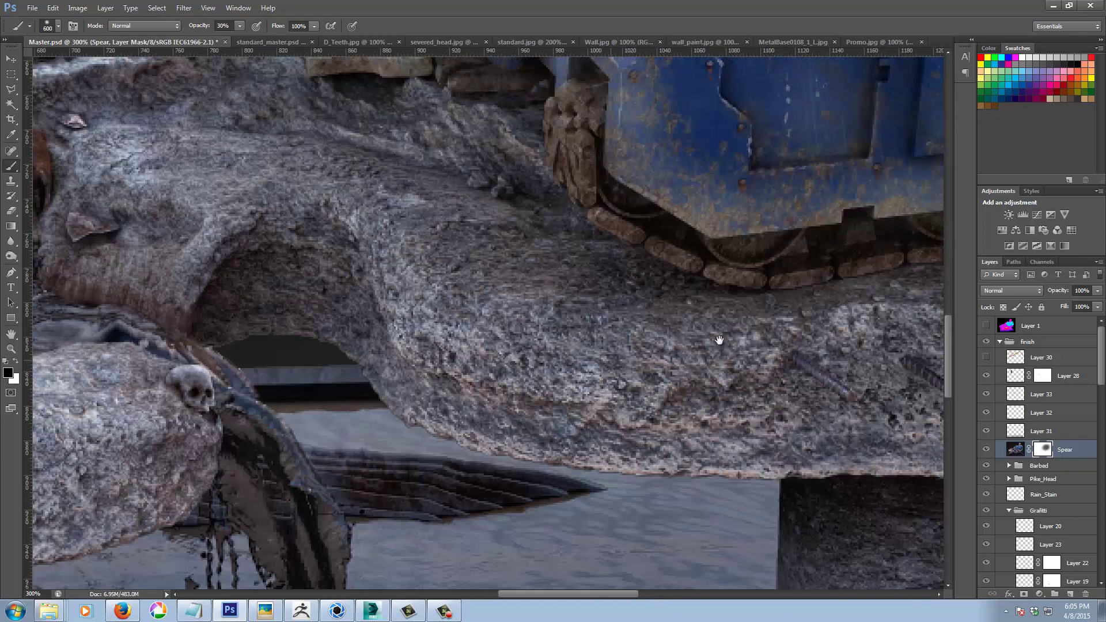
pyautogui.moveTo(719, 340); pyautogui.dragTo(346, 352)
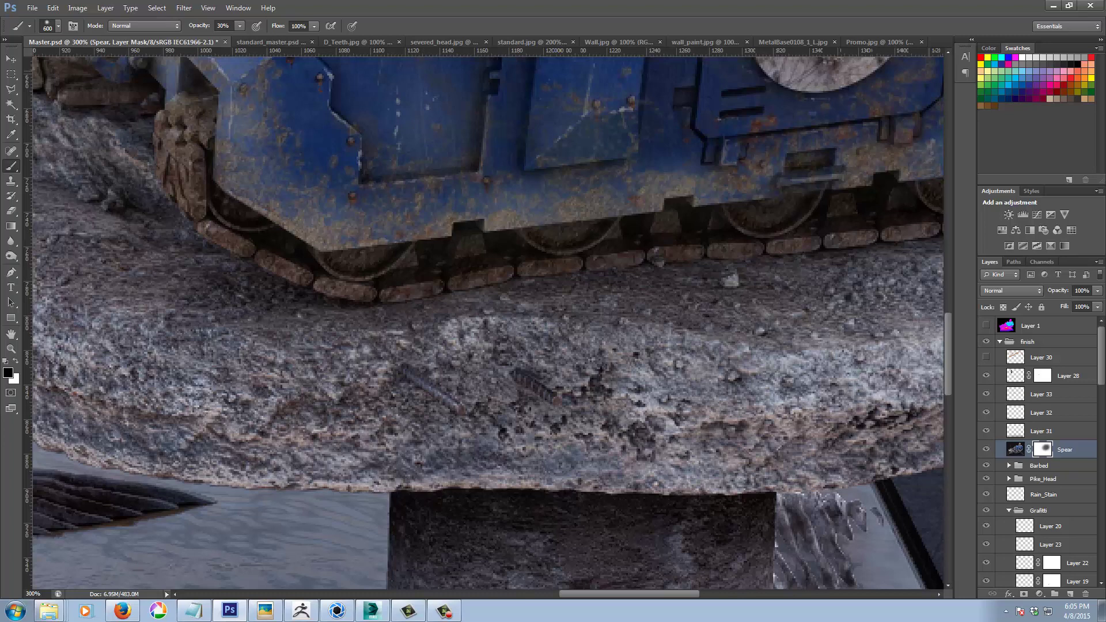
pyautogui.click(11, 60)
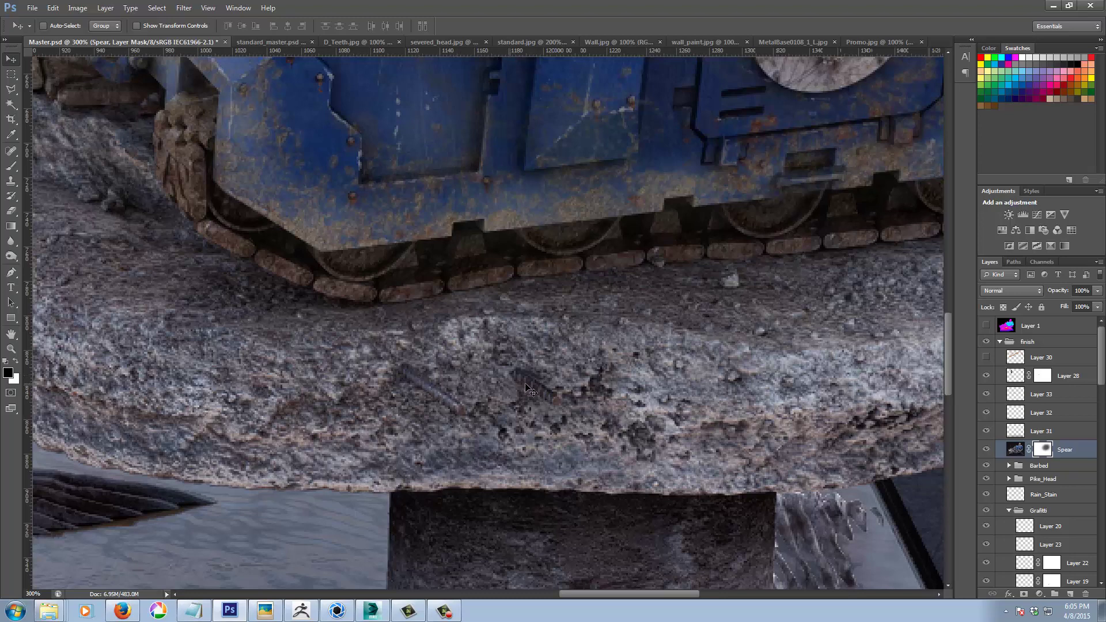
pyautogui.moveTo(614, 352); pyautogui.dragTo(517, 340)
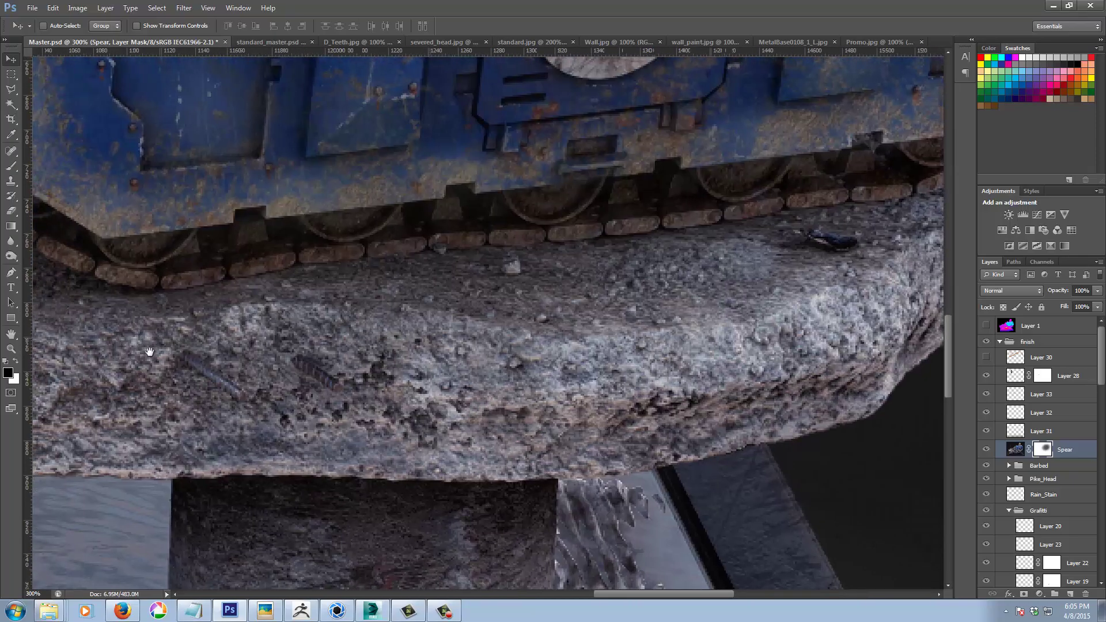
# Step: Examine the rock around the sewage pool, the barbed wire and the banner close up, and return to the whole diorama
pyautogui.moveTo(149, 352); pyautogui.dragTo(965, 257)
pyautogui.moveTo(484, 394); pyautogui.dragTo(400, 455)
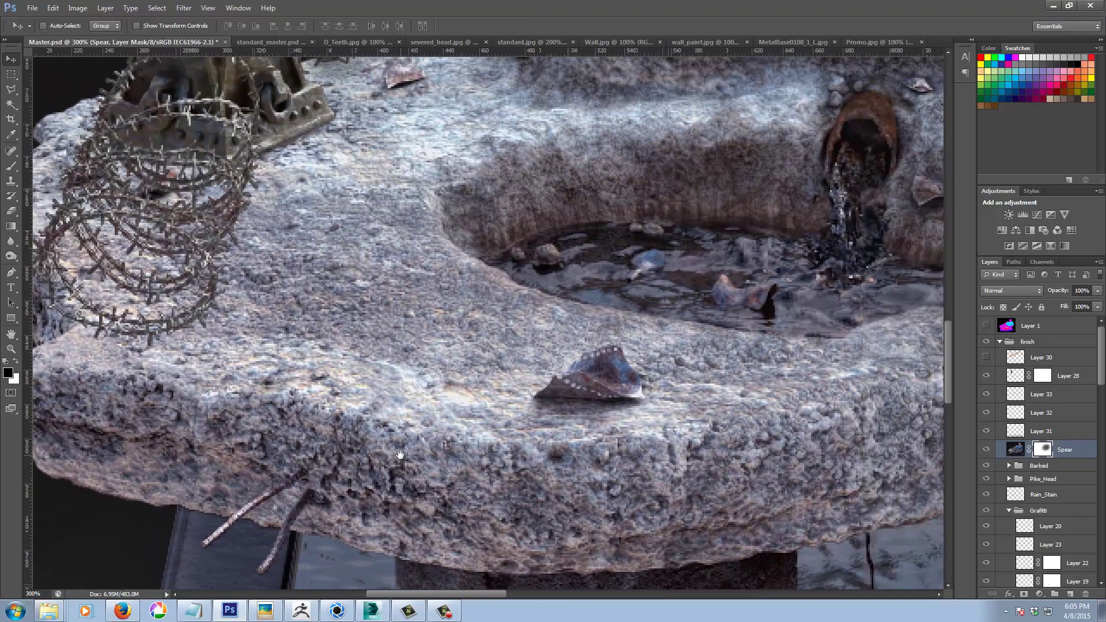
pyautogui.moveTo(370, 255); pyautogui.dragTo(309, 479)
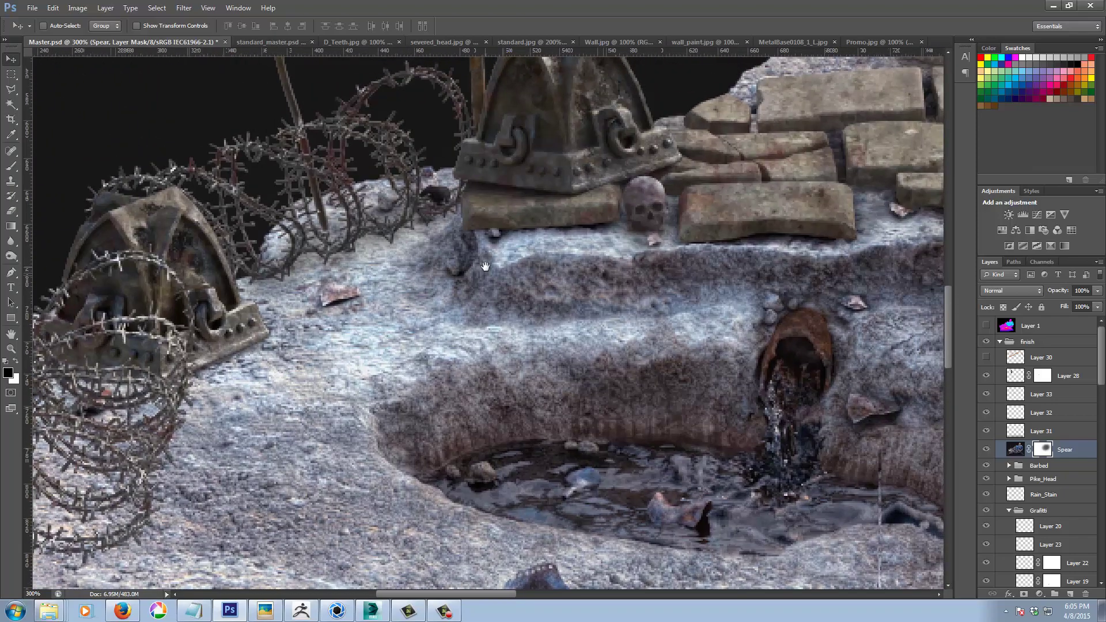
pyautogui.moveTo(512, 263); pyautogui.dragTo(150, 424)
pyautogui.moveTo(314, 305); pyautogui.dragTo(410, 150)
pyautogui.hotkey('ctrl', '-')
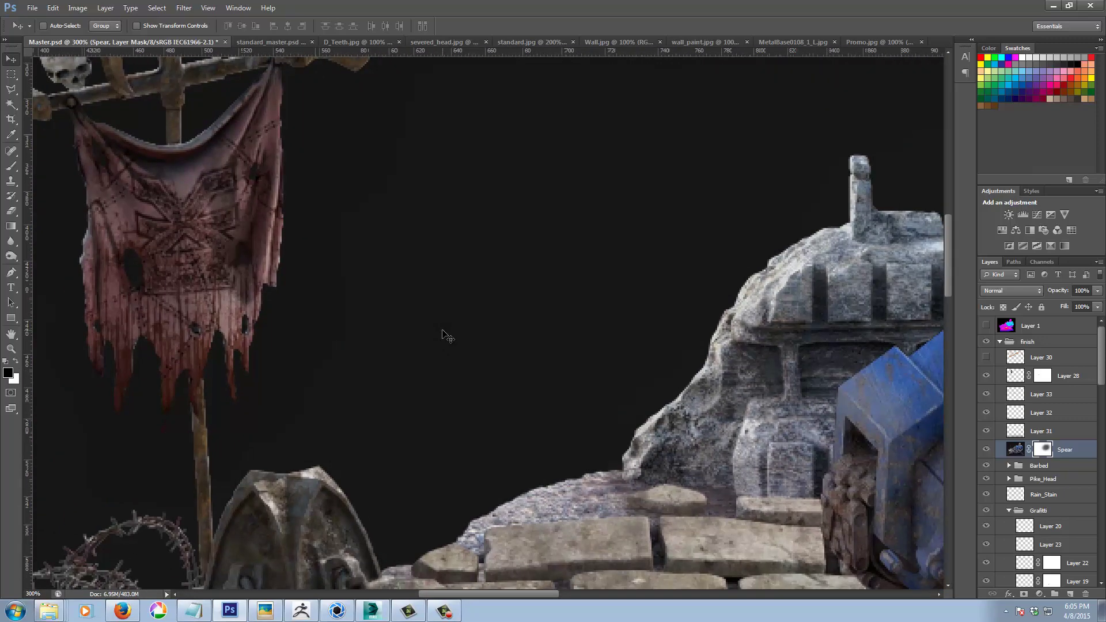
pyautogui.hotkey('ctrl', '-')
pyautogui.hotkey('ctrl', '-')
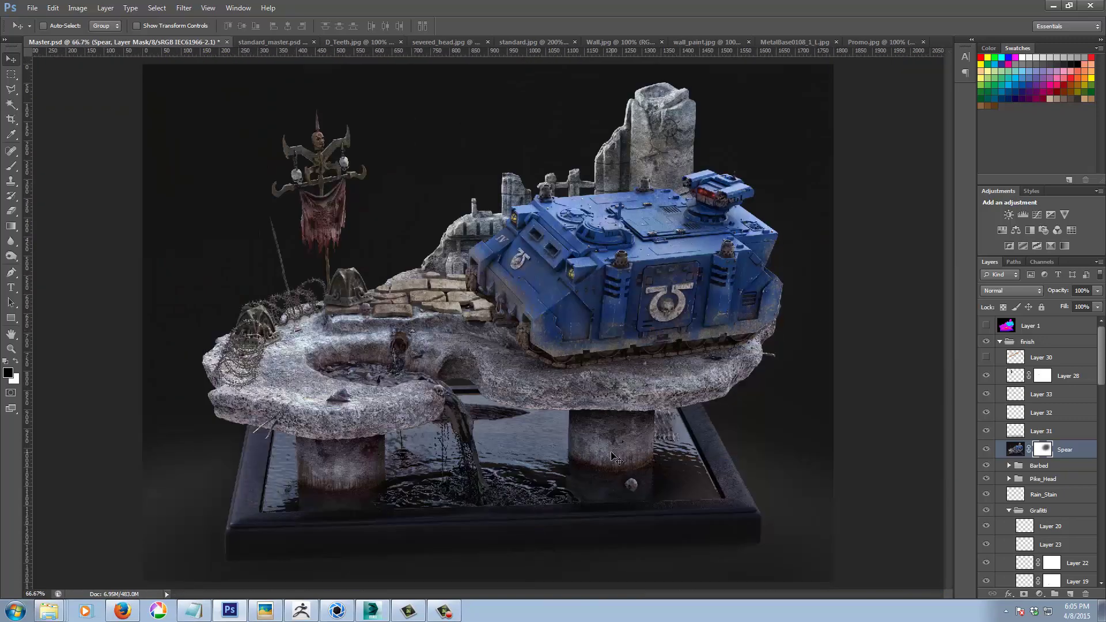